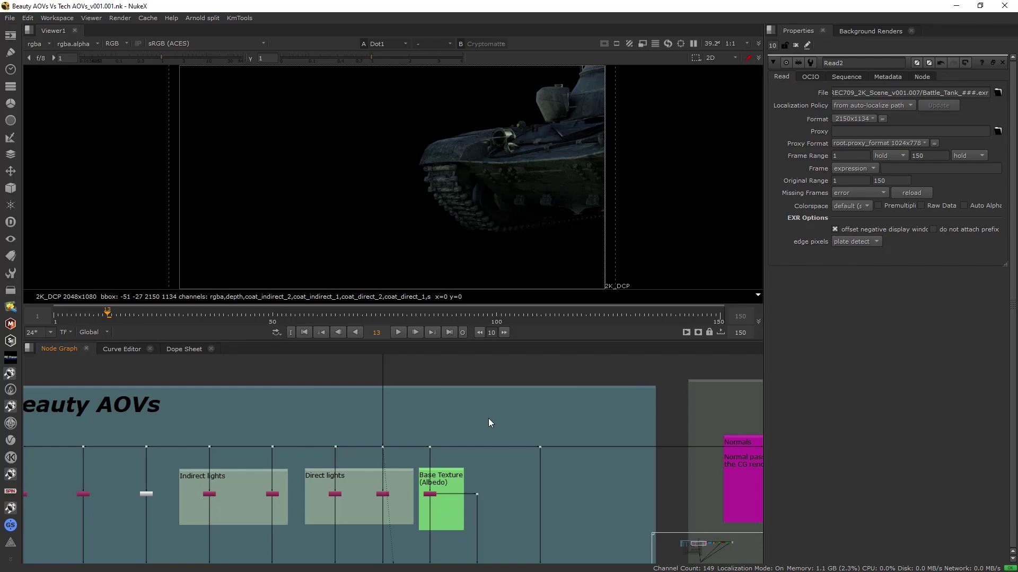
Look over the Beauty AOVs backdrop and the neighbouring Utility AOVs backdrop in the node graph
scroll(488, 418, down, 5)
middle_drag(609, 417, 364, 422)
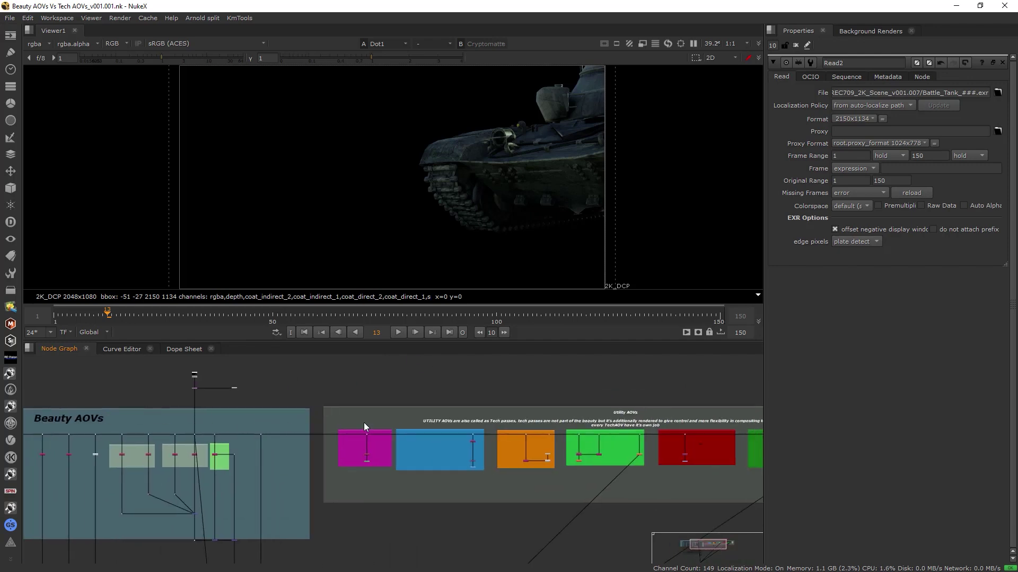
scroll(596, 415, up, 4)
drag(609, 384, 704, 414)
scroll(704, 415, down, 4)
middle_drag(537, 419, 669, 420)
scroll(440, 420, up, 4)
scroll(477, 454, up, 2)
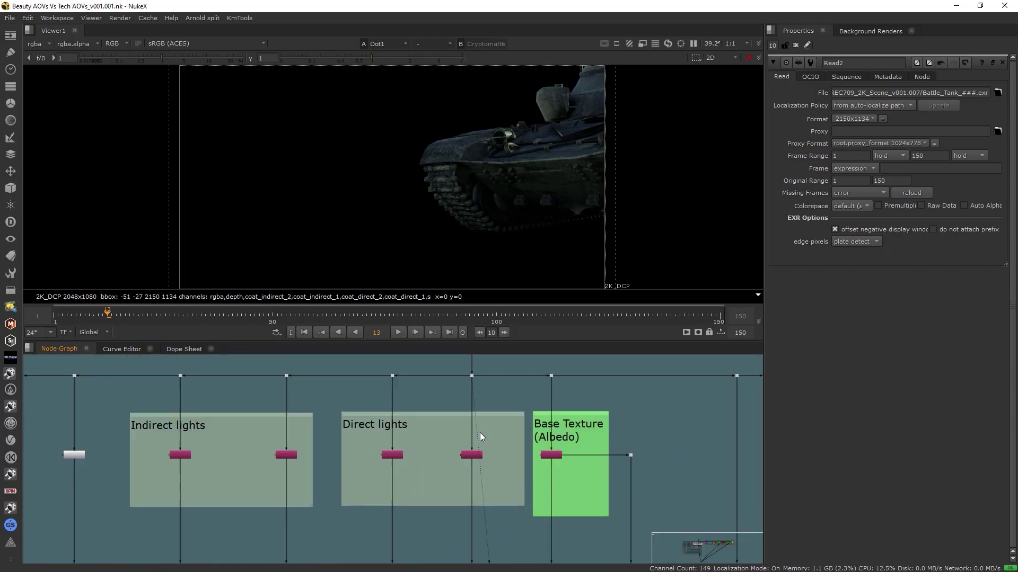
View the diffuse_direct_2 Shuffle from the Direct lights backdrop in the viewer with the gain at 8
click(497, 415)
scroll(496, 413, down, 4)
scroll(478, 397, up, 2)
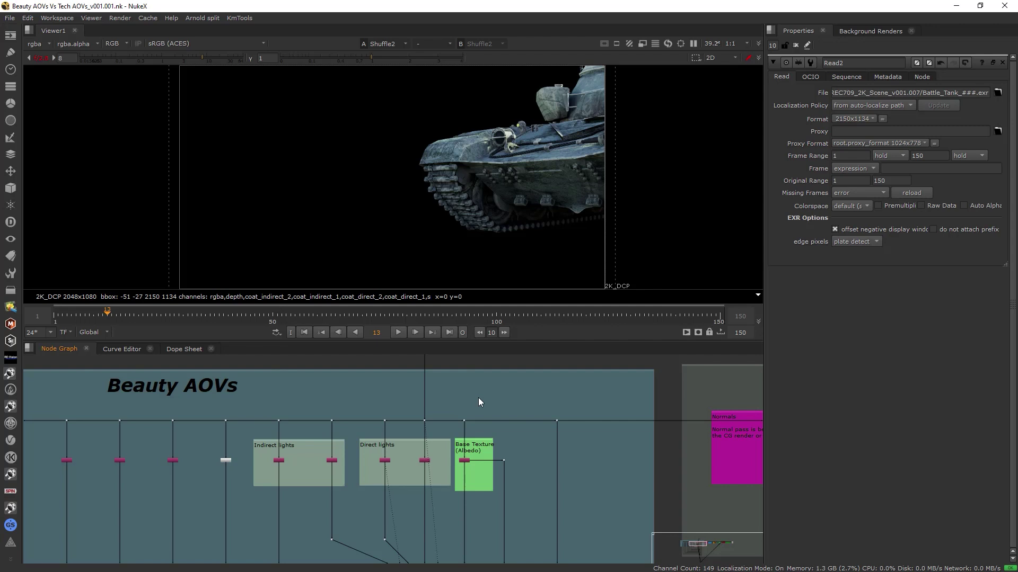
Check the colour management options in the project settings, and close all open property panels
key(s)
click(808, 75)
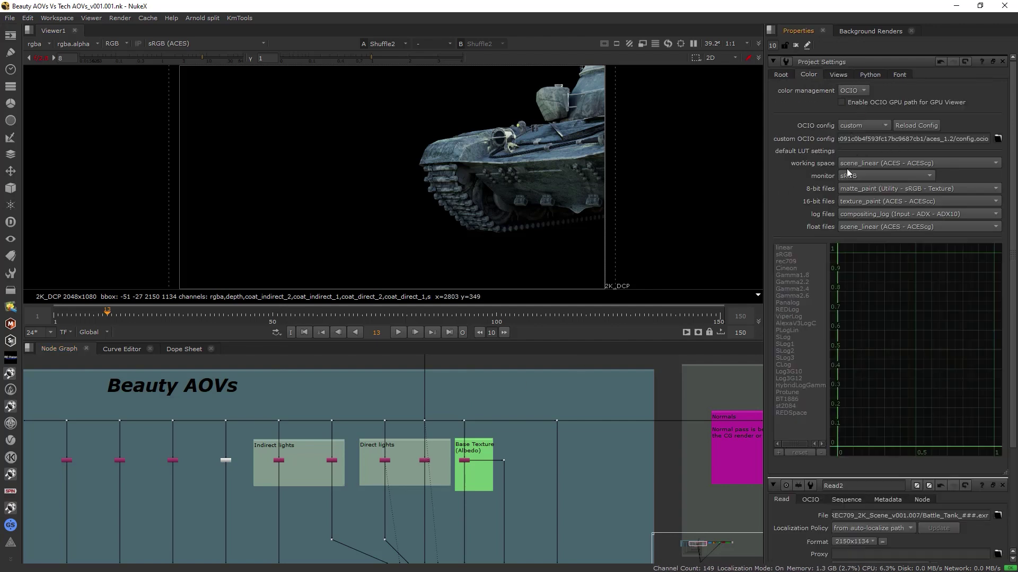
click(795, 45)
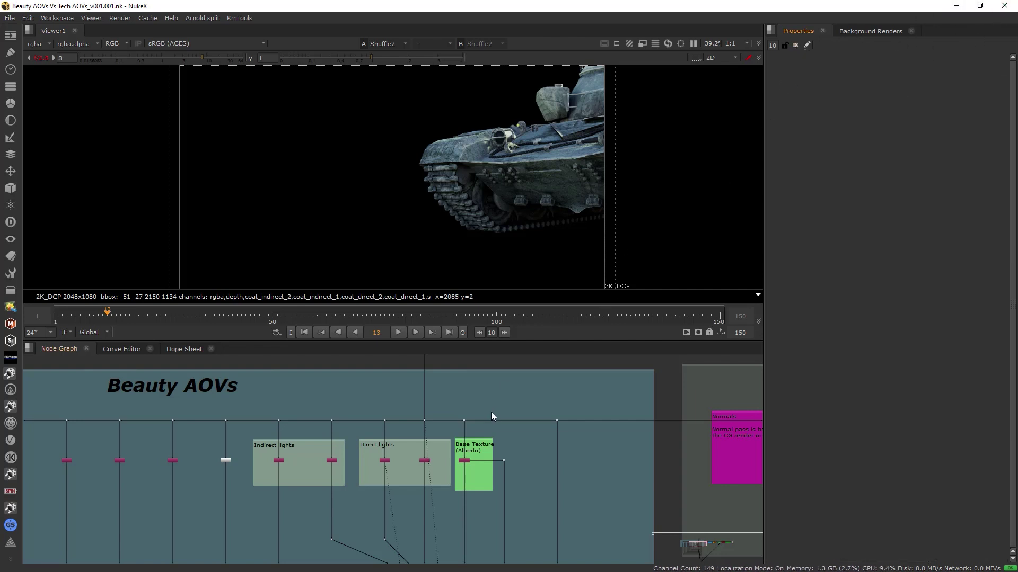
View the diffuse_direct_1 Shuffle from the Direct lights backdrop in the viewer
middle_drag(516, 456, 480, 448)
scroll(482, 453, up, 3)
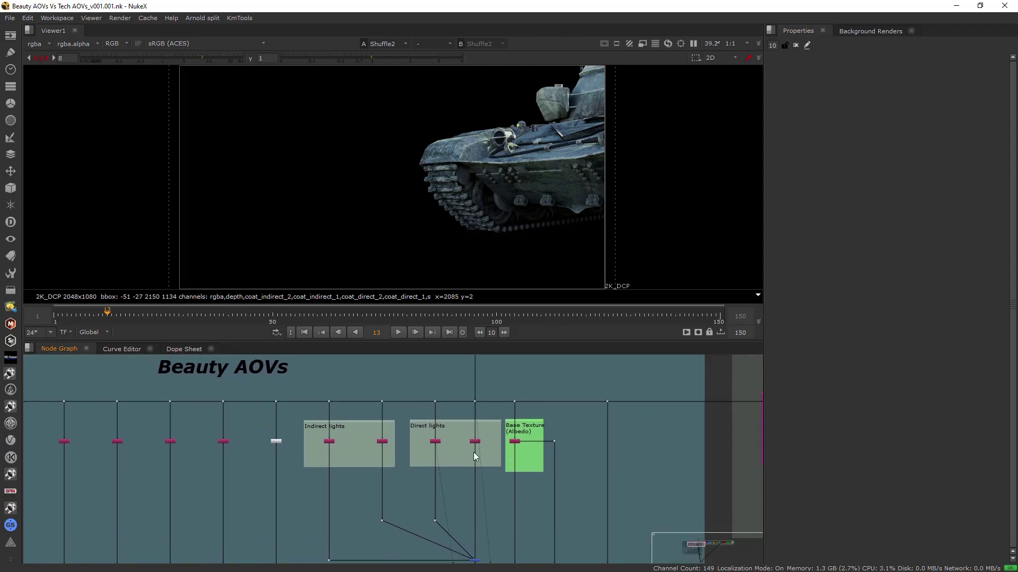
click(480, 450)
key(1)
key(space)
scroll(513, 466, down, 5)
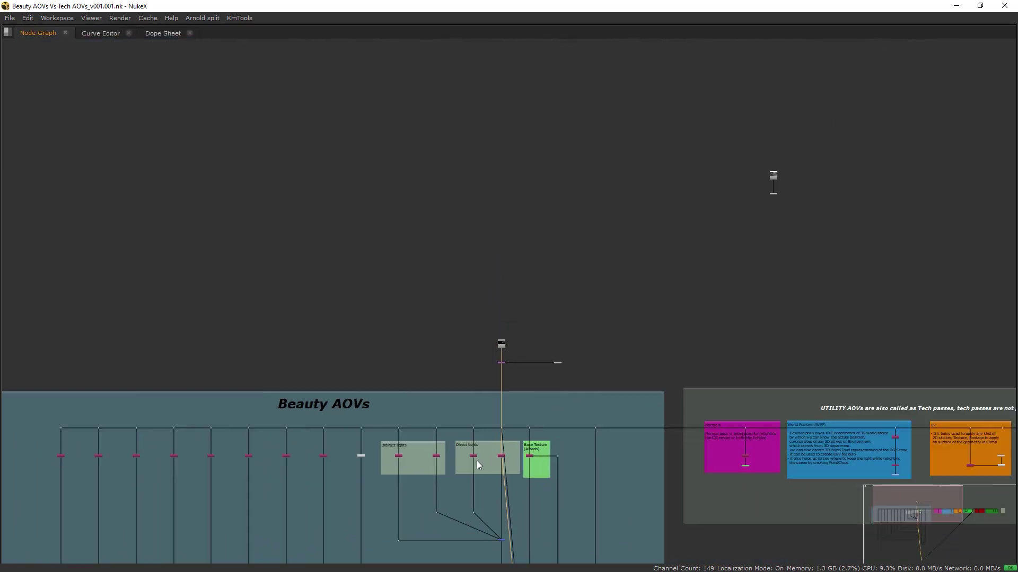
middle_drag(476, 460, 615, 450)
scroll(626, 441, up, 5)
key(space)
Select the diffuse_direct_2 Shuffle and examine the layer labels of the direct light, indirect light and albedo Shuffles
click(584, 447)
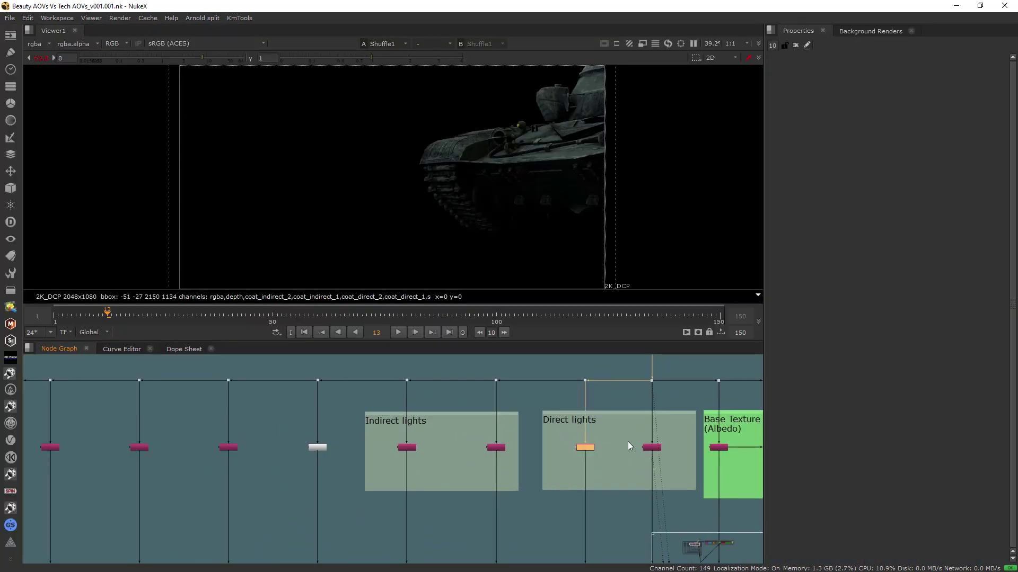
scroll(627, 441, up, 5)
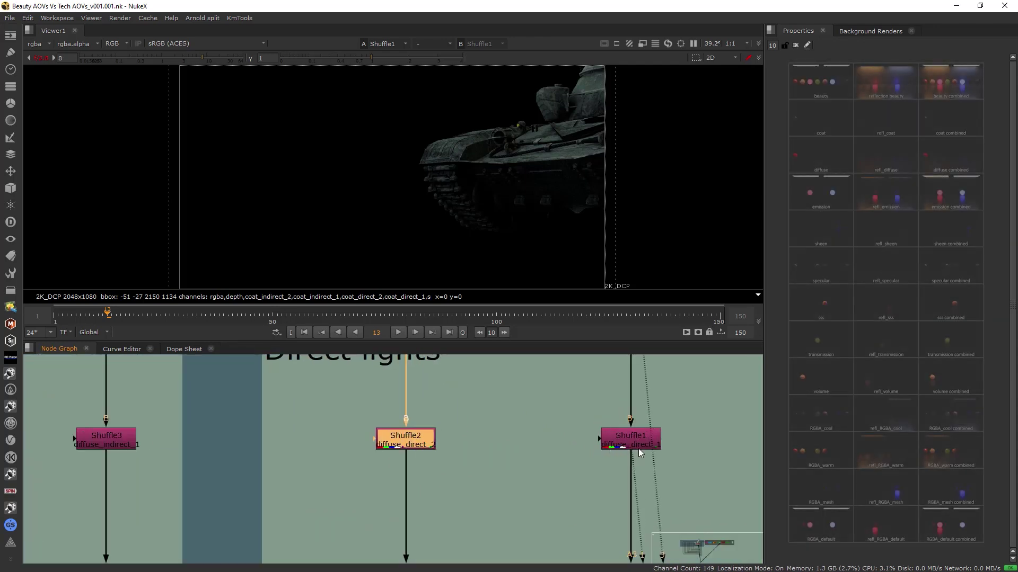
scroll(639, 448, down, 5)
scroll(638, 449, up, 4)
scroll(596, 445, down, 4)
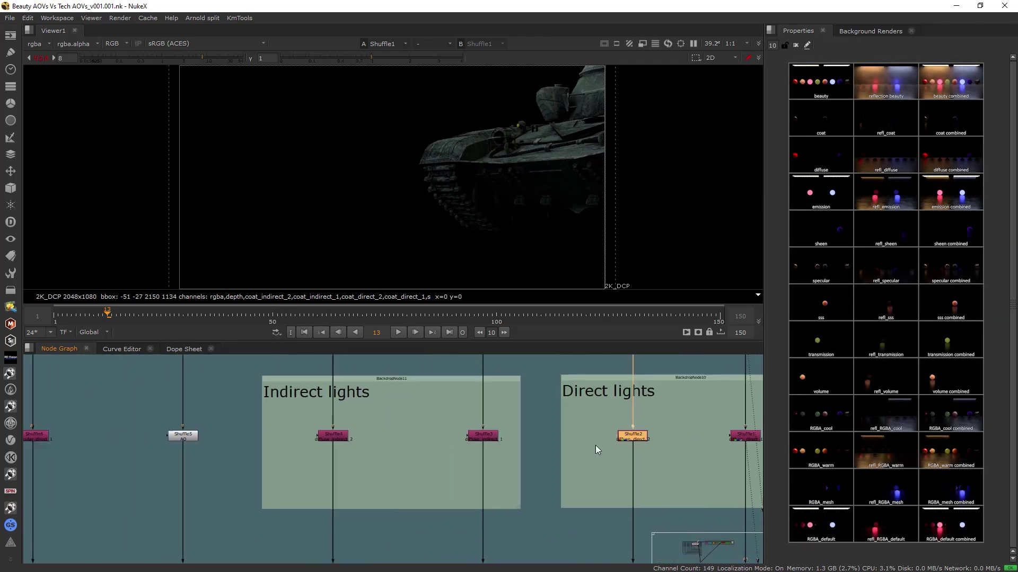
scroll(514, 446, up, 5)
scroll(619, 440, down, 3)
middle_drag(589, 427, 150, 406)
middle_drag(728, 417, 486, 437)
scroll(557, 429, up, 2)
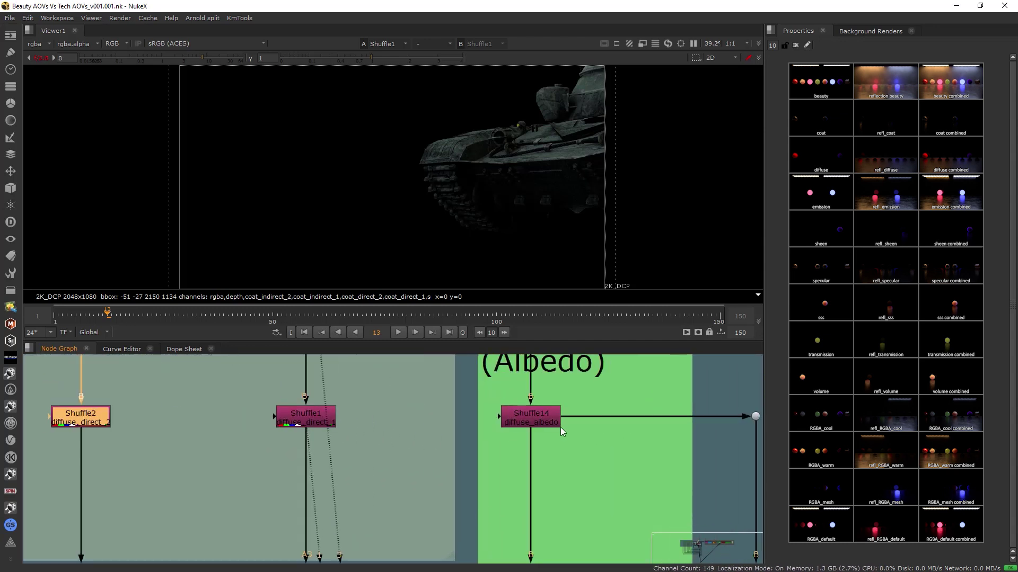
Select the AO Shuffle beside the Indirect lights backdrop
scroll(561, 427, down, 4)
middle_drag(143, 427, 434, 449)
scroll(470, 468, up, 2)
drag(471, 468, 349, 409)
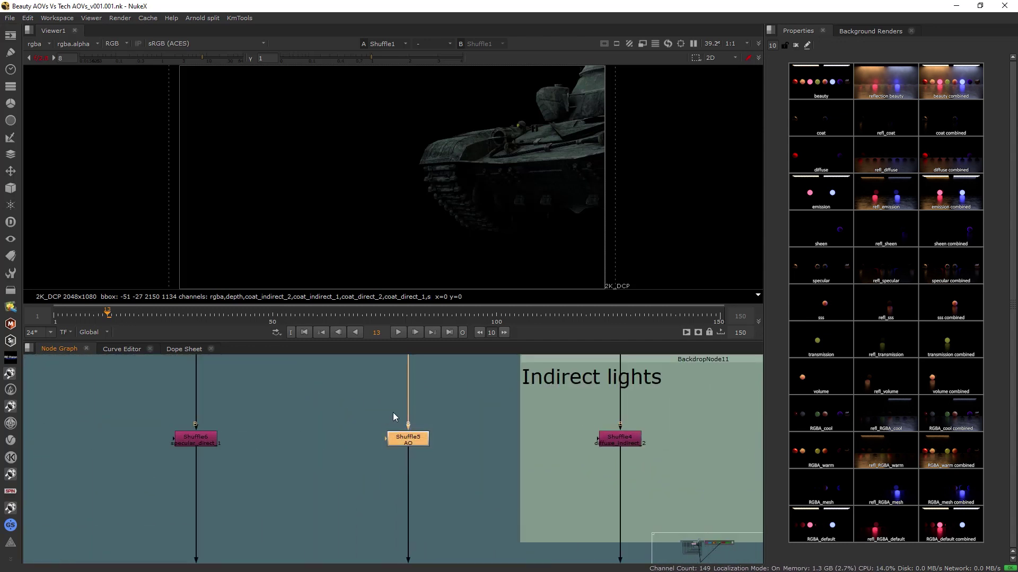
scroll(467, 416, down, 4)
scroll(441, 420, up, 3)
click(425, 418)
mouse_move(424, 418)
mouse_down()
mouse_move(488, 450)
mouse_move(415, 406)
mouse_up()
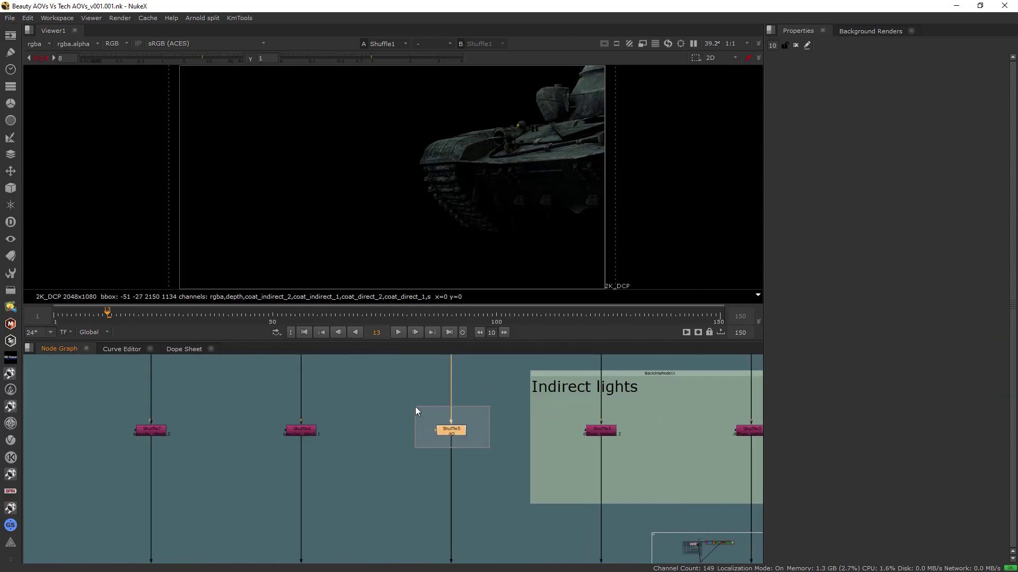
middle_drag(460, 410, 466, 434)
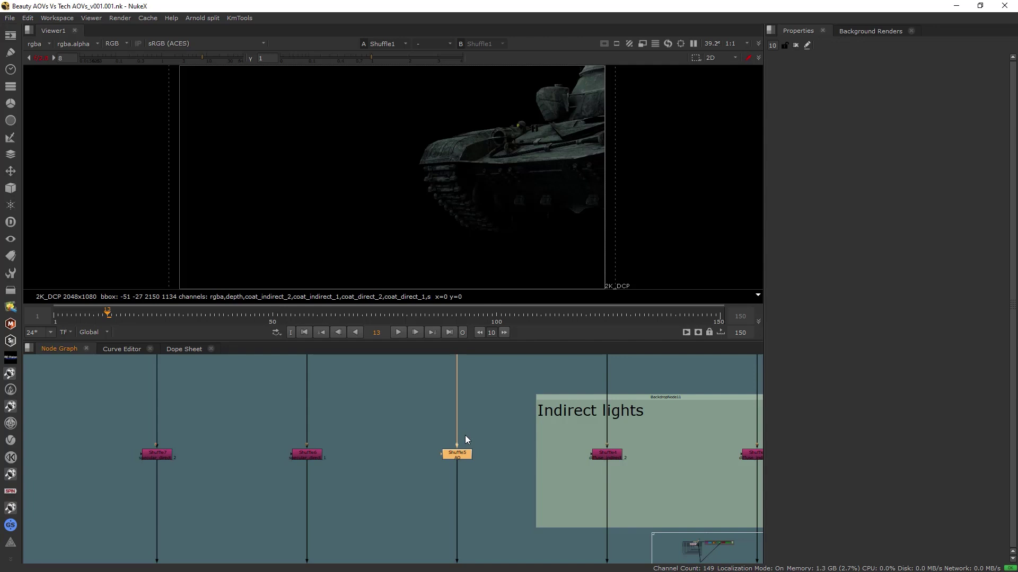
drag(504, 488, 418, 418)
View the specular_direct_1 Shuffle next to the AO node in the viewer
scroll(445, 437, down, 3)
scroll(470, 420, up, 1)
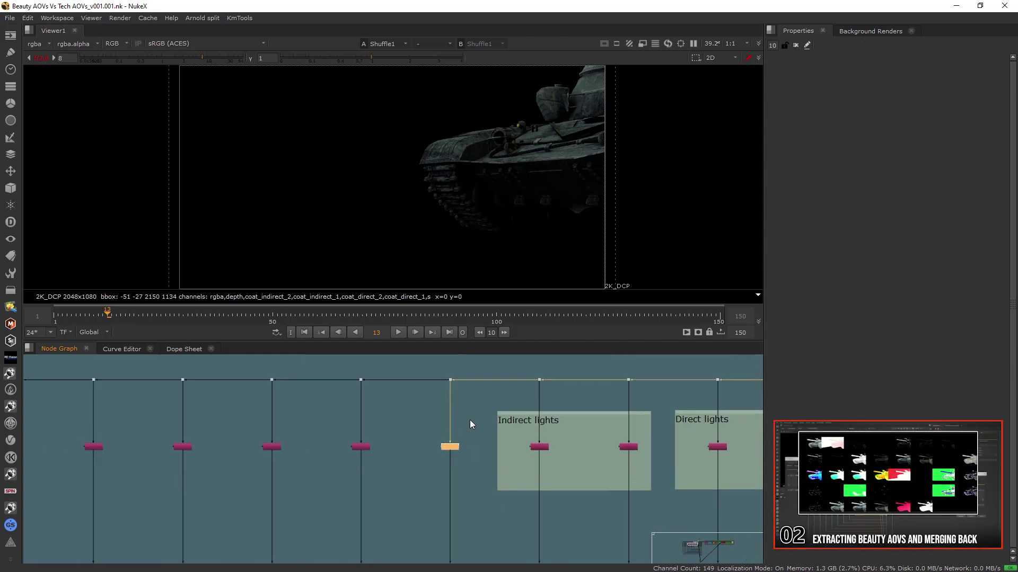
scroll(396, 456, up, 3)
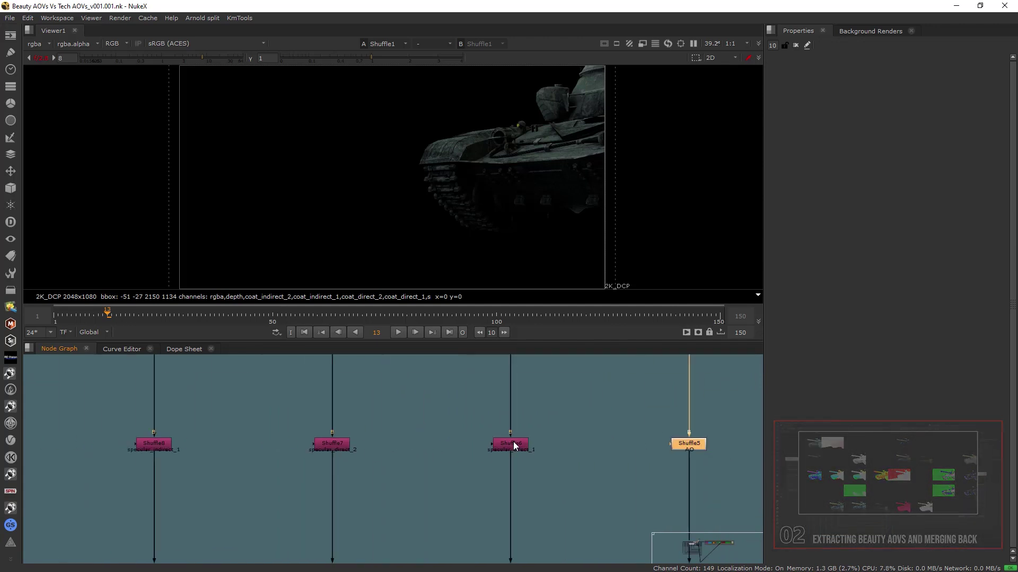
drag(477, 416, 476, 416)
key(1)
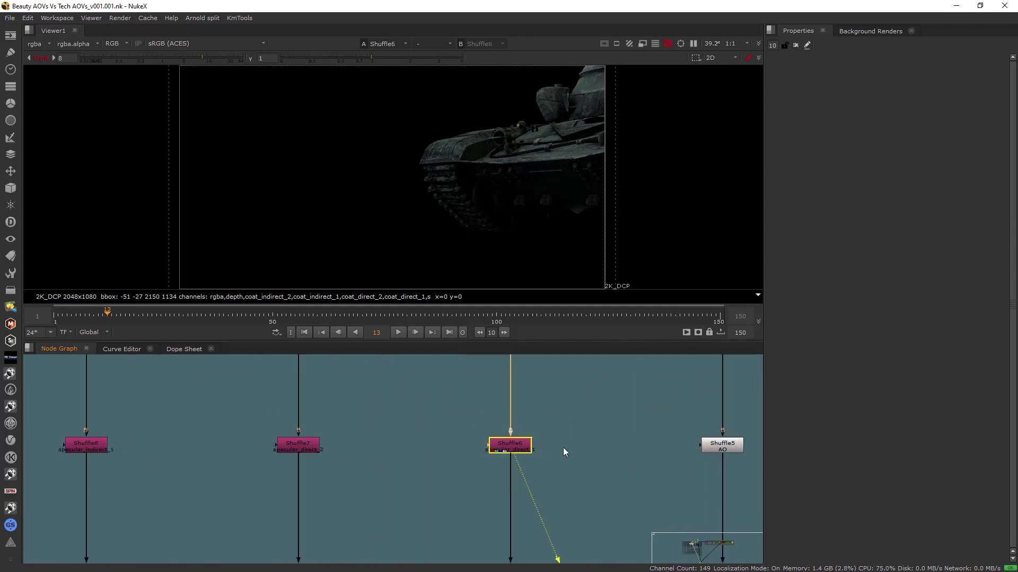
View the specular_direct_2 Shuffle in the viewer
scroll(476, 457, down, 3)
middle_drag(420, 464, 504, 457)
scroll(504, 457, up, 3)
drag(505, 457, 443, 414)
key(1)
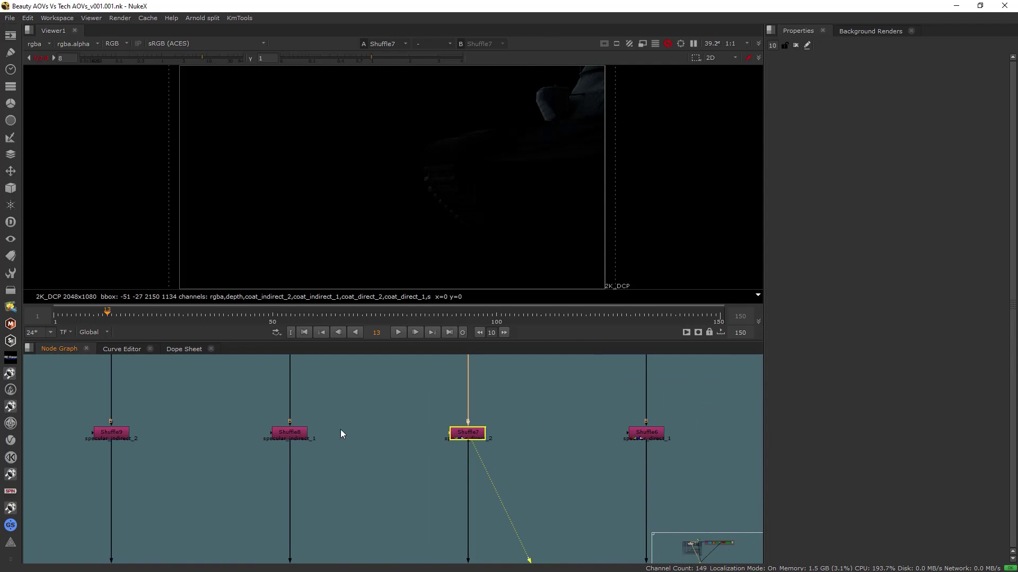
Go through the specular indirect and coat Shuffles up to coat_indirect_1, selecting nodes along the way
middle_drag(336, 457, 488, 456)
drag(496, 464, 409, 414)
middle_drag(364, 437, 515, 435)
middle_drag(312, 438, 507, 437)
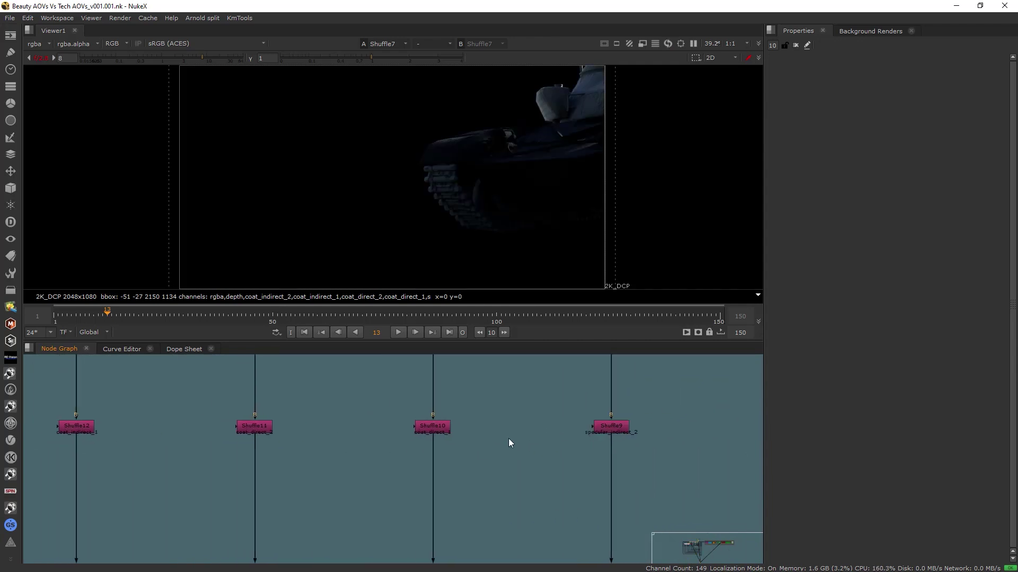
scroll(446, 440, up, 3)
drag(519, 462, 417, 401)
middle_drag(302, 423, 499, 423)
scroll(499, 423, down, 4)
scroll(373, 423, up, 3)
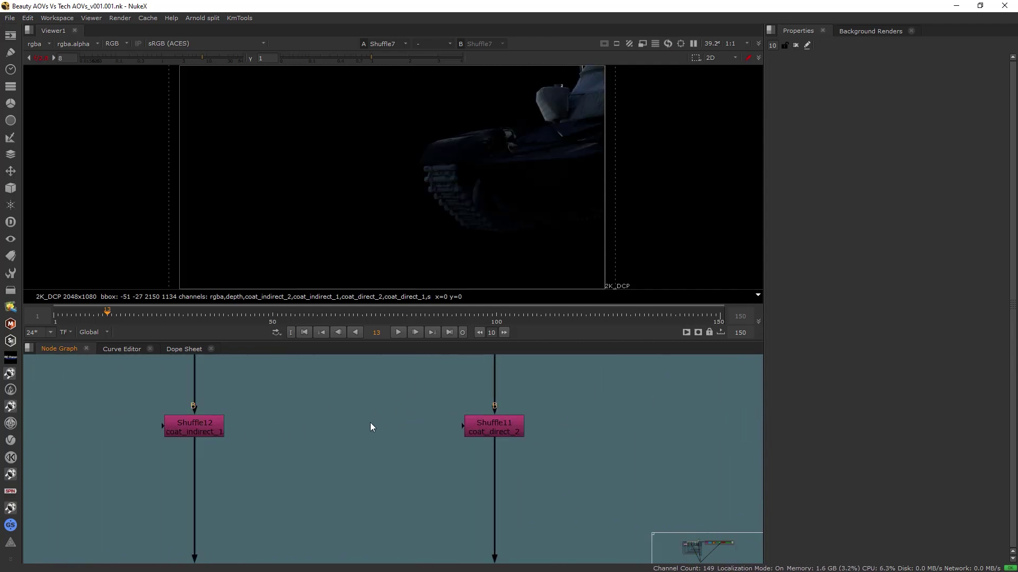
middle_drag(302, 442, 422, 441)
drag(422, 445, 193, 374)
scroll(462, 410, down, 5)
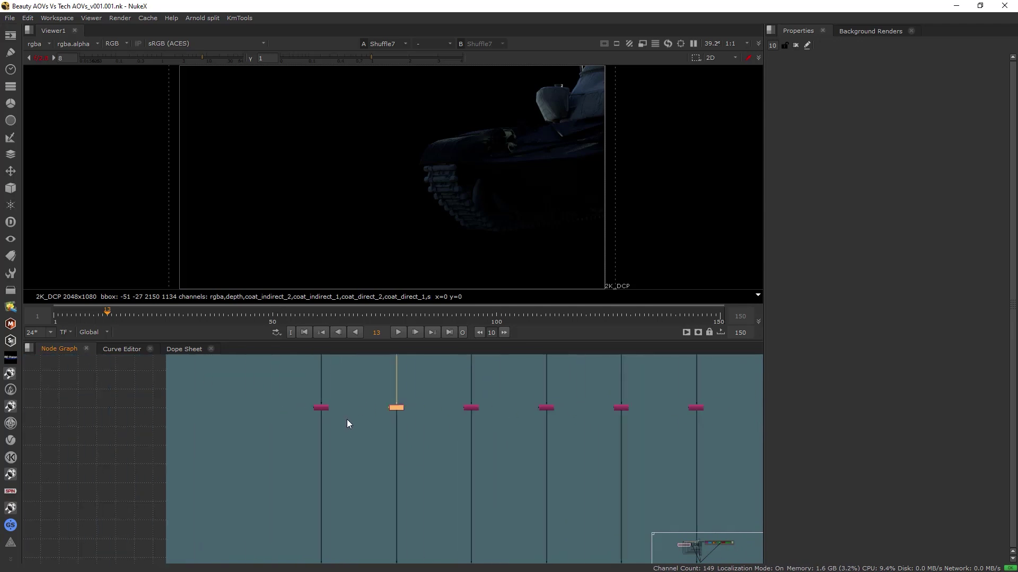
Read the notes in the Utility AOVs backdrop, including World Position, UV, MotionVector, Zdepth and Cryptomatte
middle_drag(484, 434, 204, 452)
middle_drag(444, 448, 369, 457)
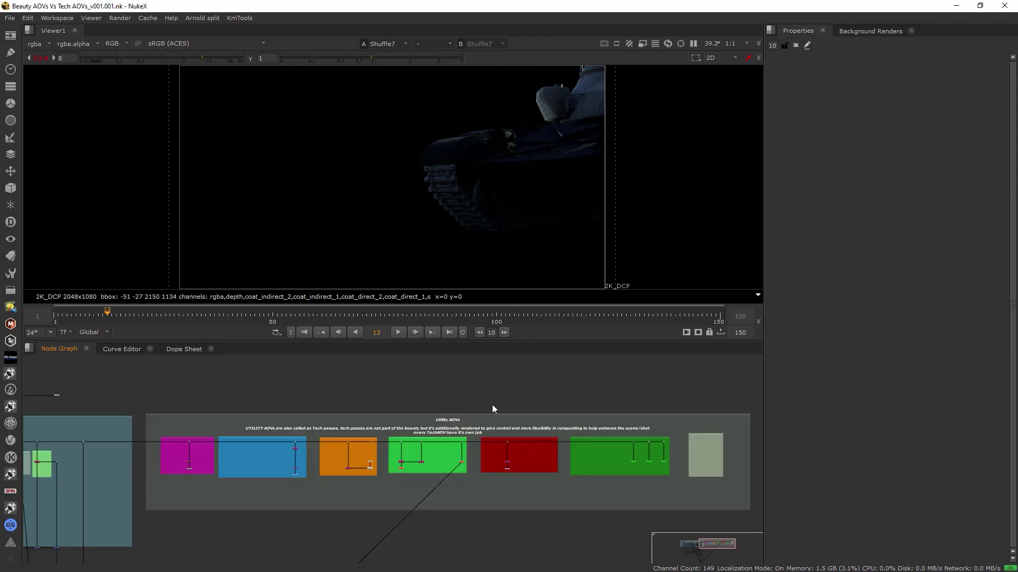
scroll(491, 401, up, 3)
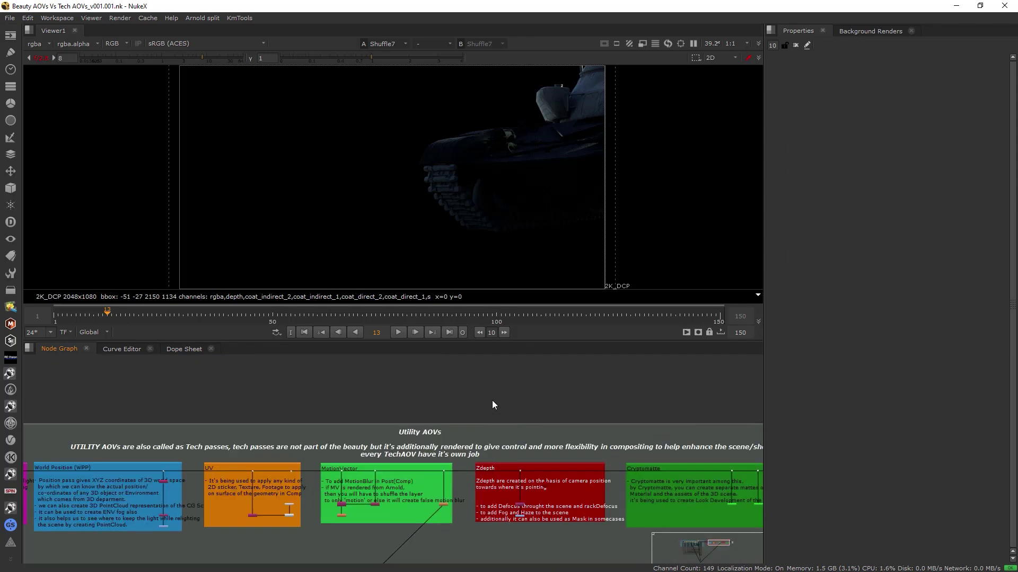
key(space)
scroll(599, 287, up, 5)
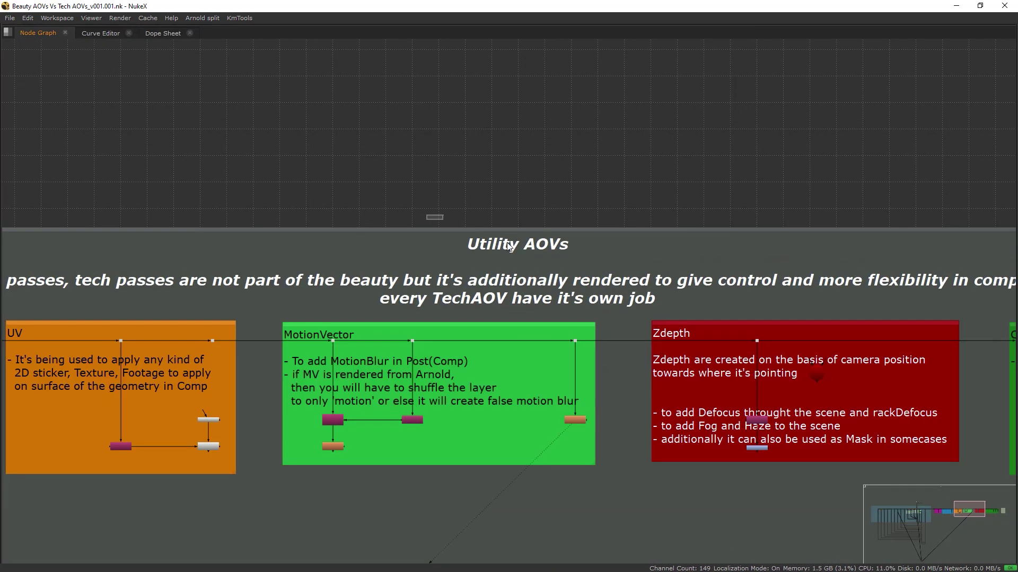
scroll(655, 276, down, 3)
scroll(656, 272, down, 3)
middle_drag(620, 282, 535, 312)
scroll(503, 305, up, 3)
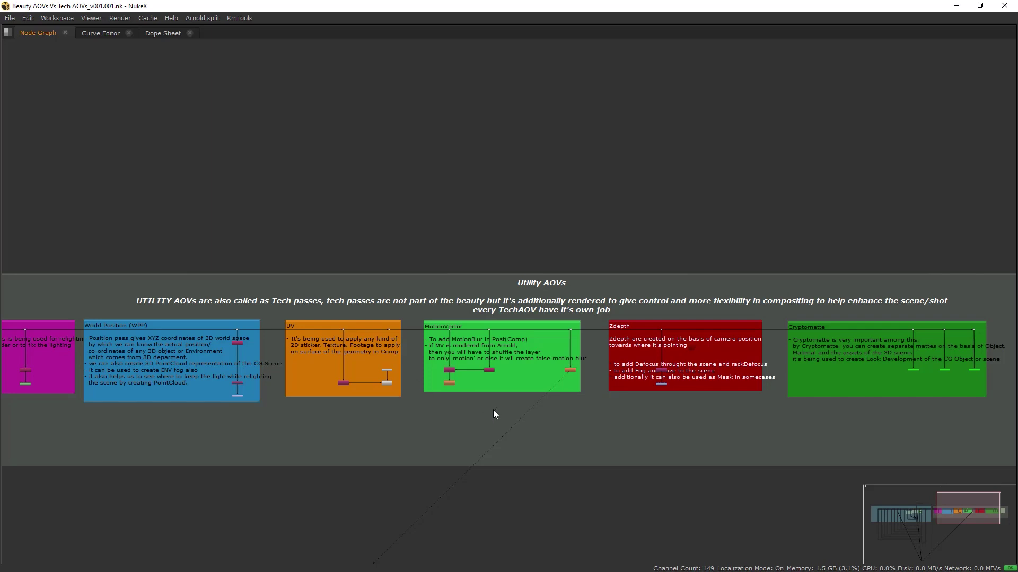
middle_drag(340, 412, 423, 413)
scroll(347, 409, up, 1)
middle_drag(589, 428, 553, 439)
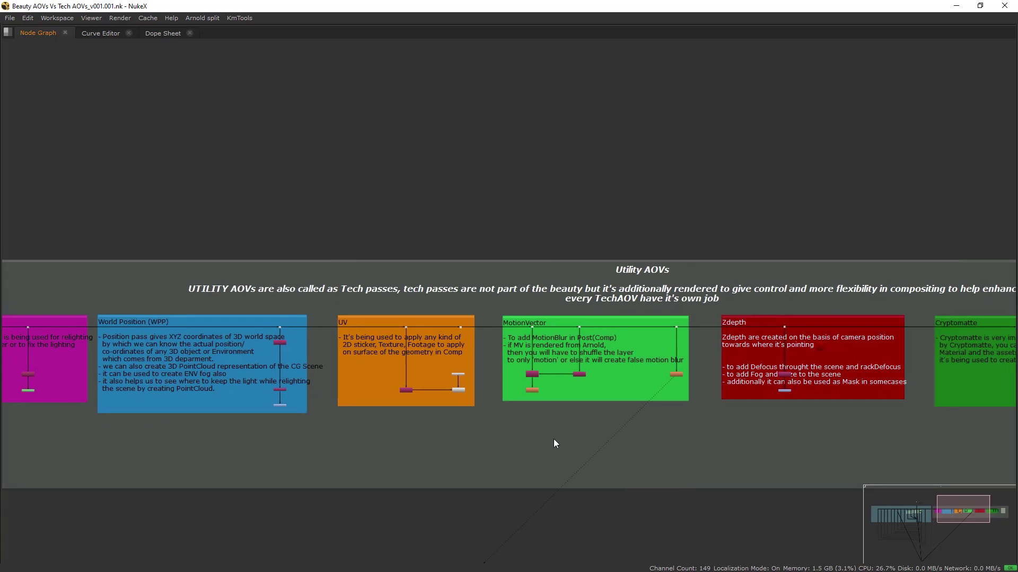
scroll(554, 440, down, 1)
View the normal pass through RotoPaint1 in the Normals backdrop and reset the viewer gain to 1
middle_drag(276, 398, 389, 407)
scroll(255, 394, up, 4)
middle_drag(184, 388, 357, 411)
scroll(357, 411, up, 1)
scroll(334, 445, up, 1)
key(space)
drag(312, 445, 425, 482)
key(1)
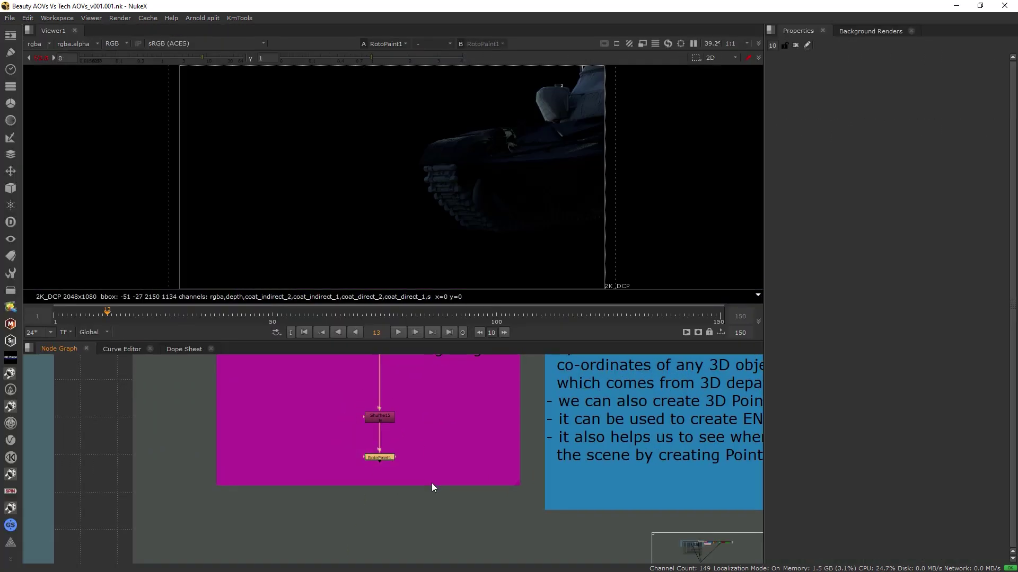
click(411, 442)
middle_drag(438, 395, 461, 444)
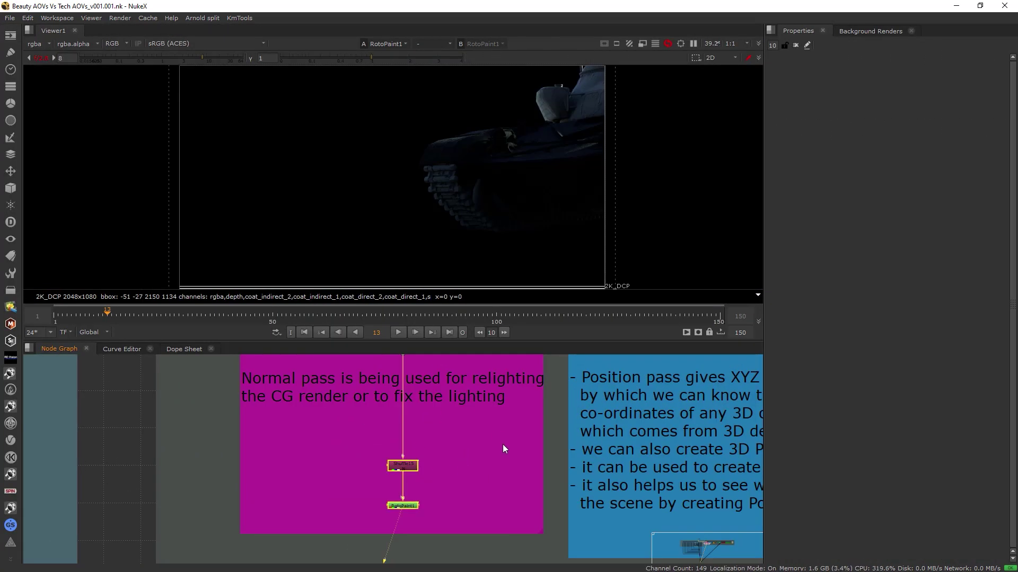
click(450, 463)
click(162, 58)
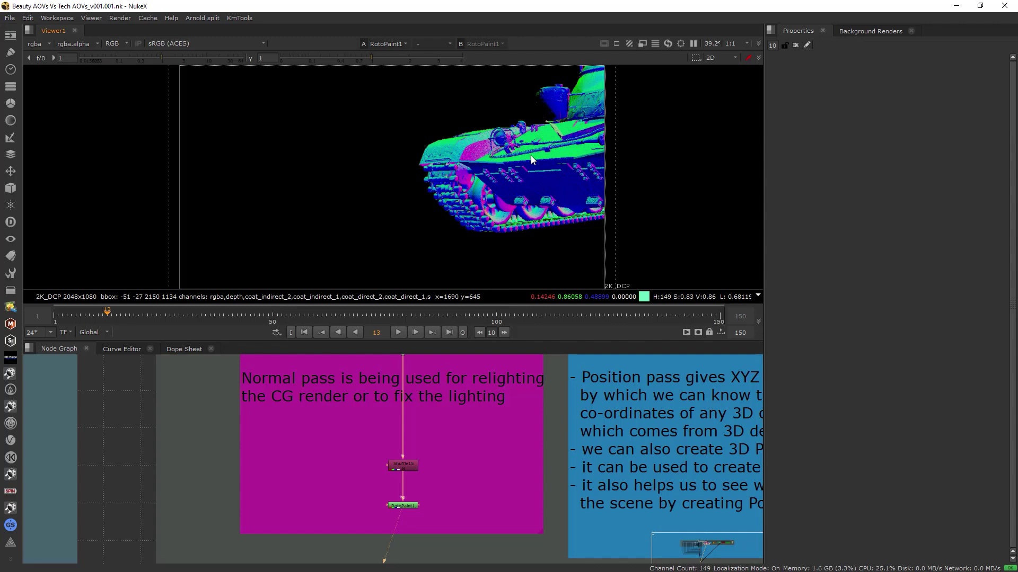
Inspect the red, green and blue channels of the normal pass one at a time in the viewer
key(r)
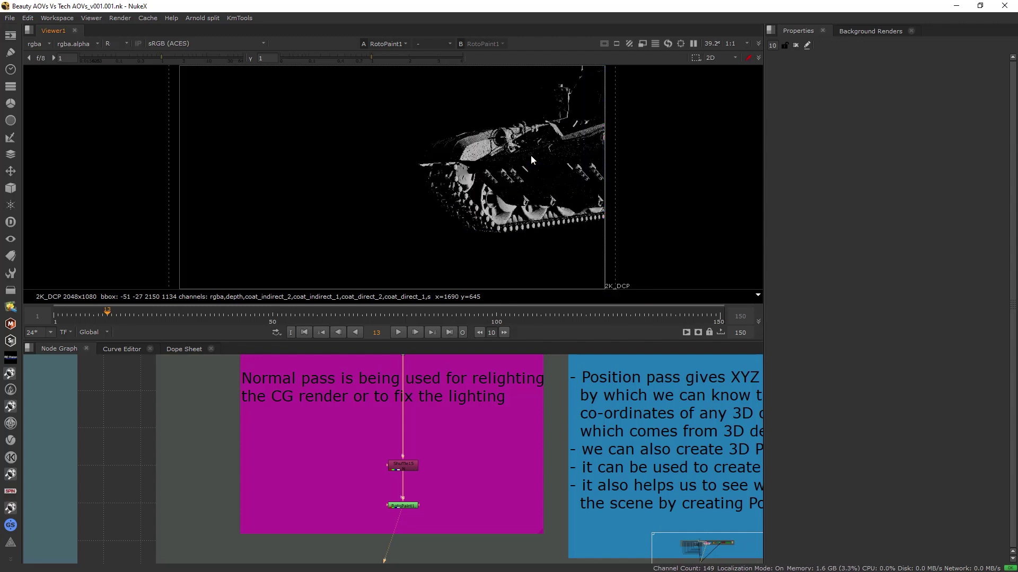
key(r)
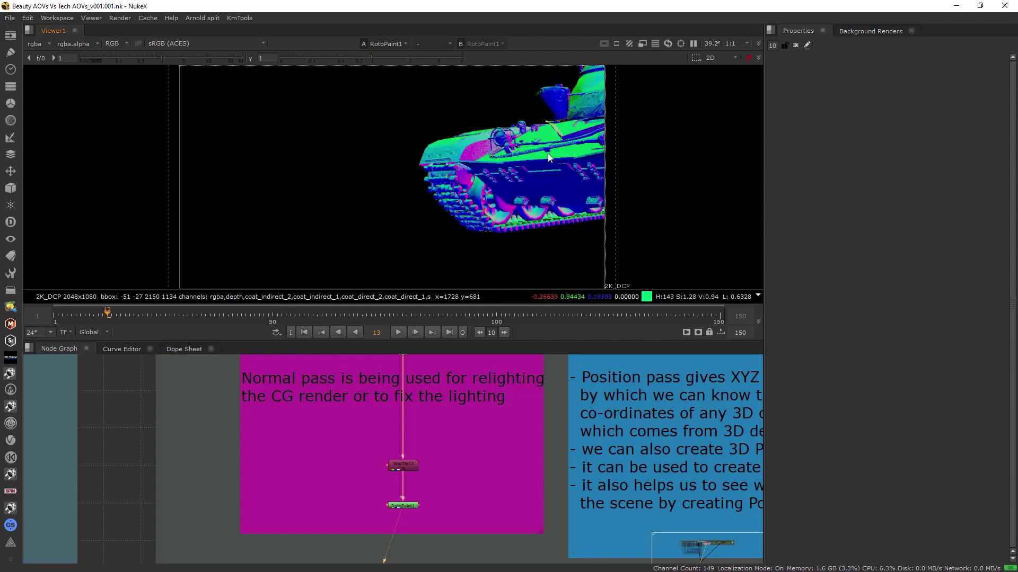
key(g)
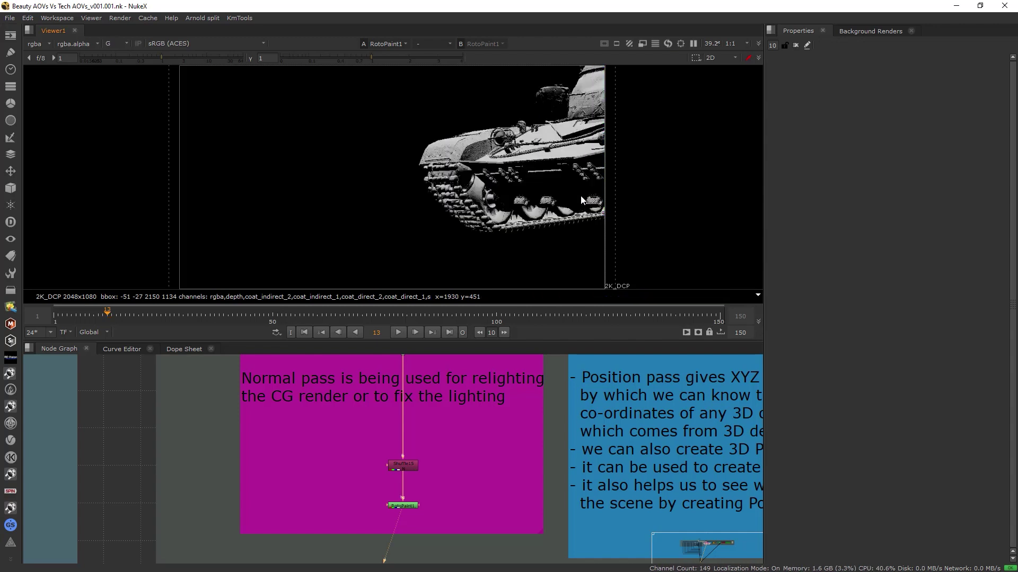
key(b)
key(r)
drag(631, 245, 397, 66)
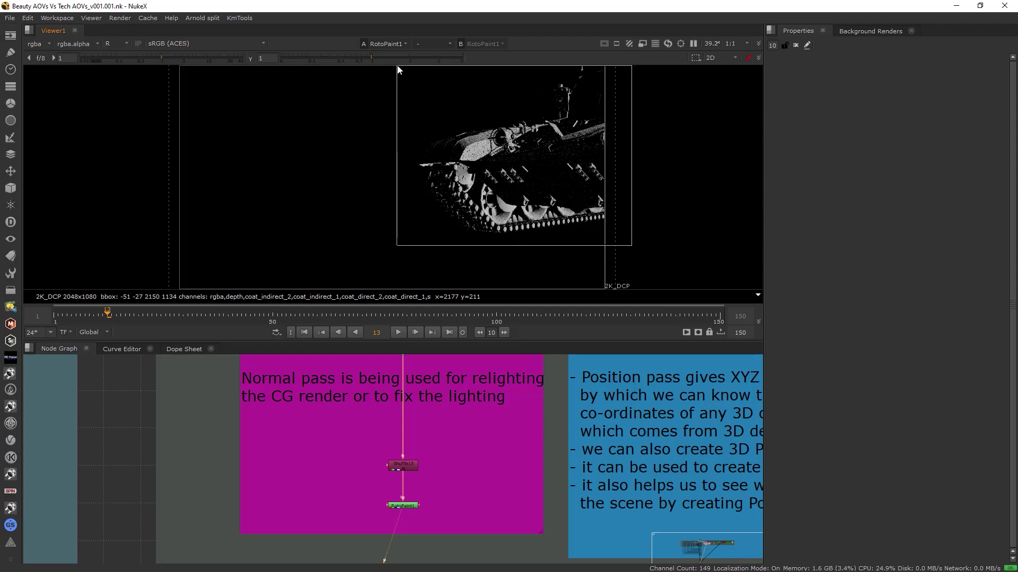
key(r)
key(b)
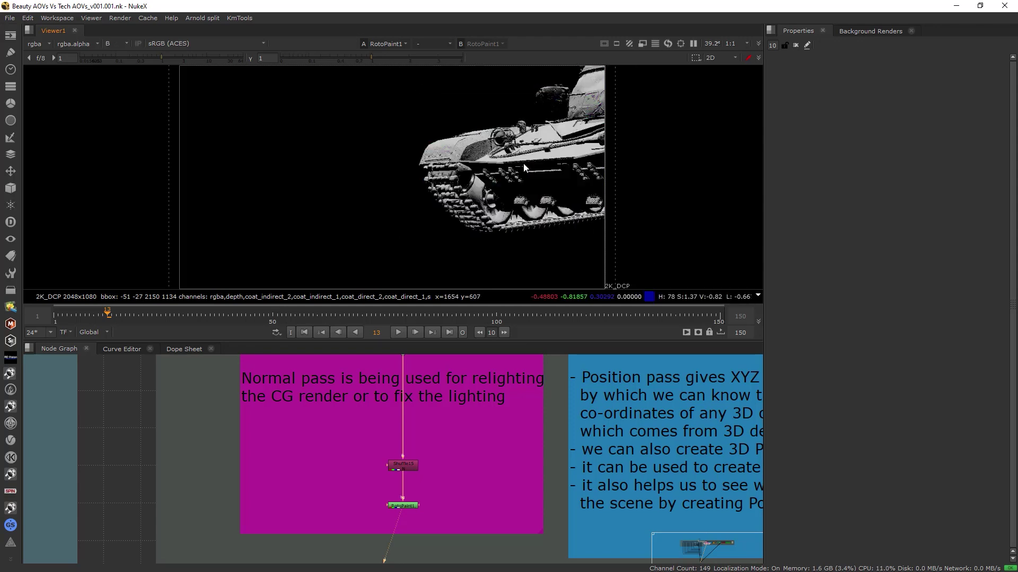
scroll(408, 487, up, 4)
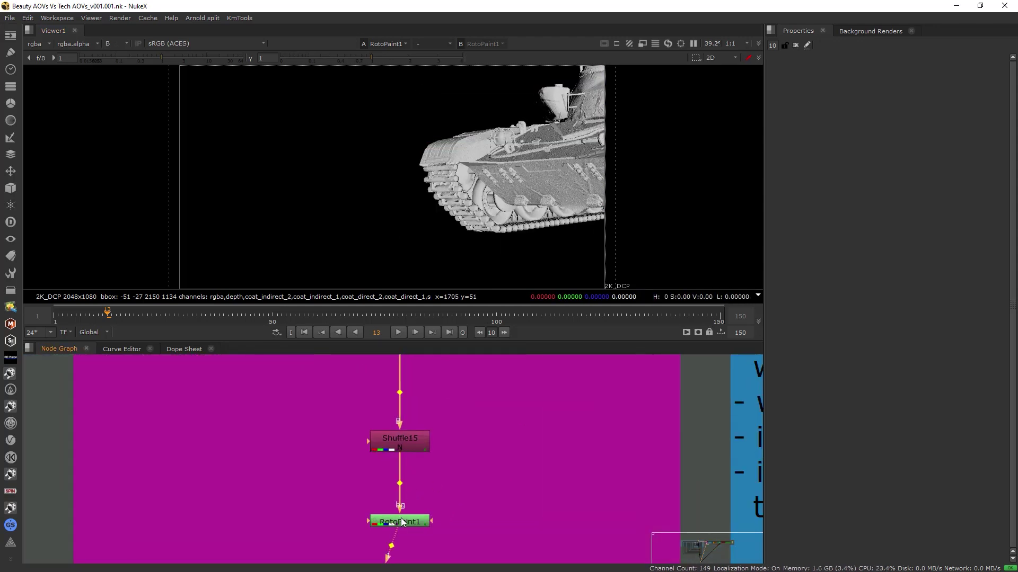
Delete the RotoPaint1 node below Shuffle15 in the Normals backdrop and view the colour normal pass
key(Delete)
scroll(402, 509, down, 4)
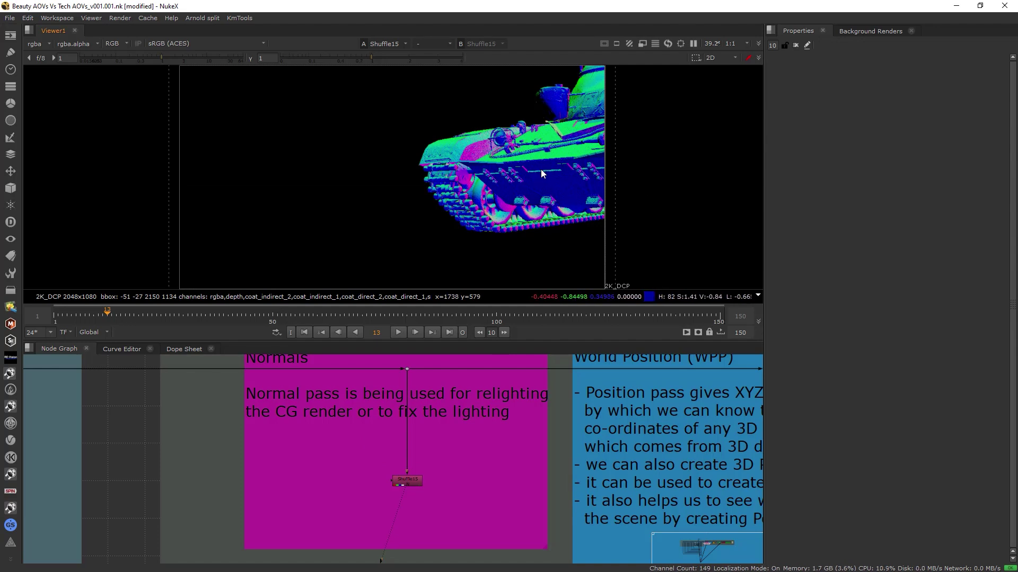
ctrl+shift+drag(630, 238, 406, 62)
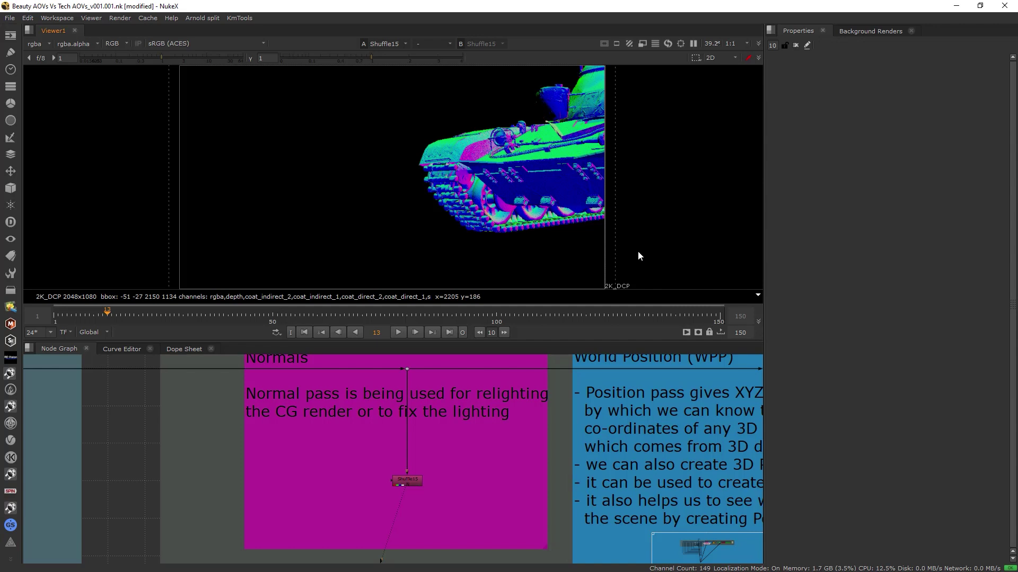
drag(638, 252, 366, 38)
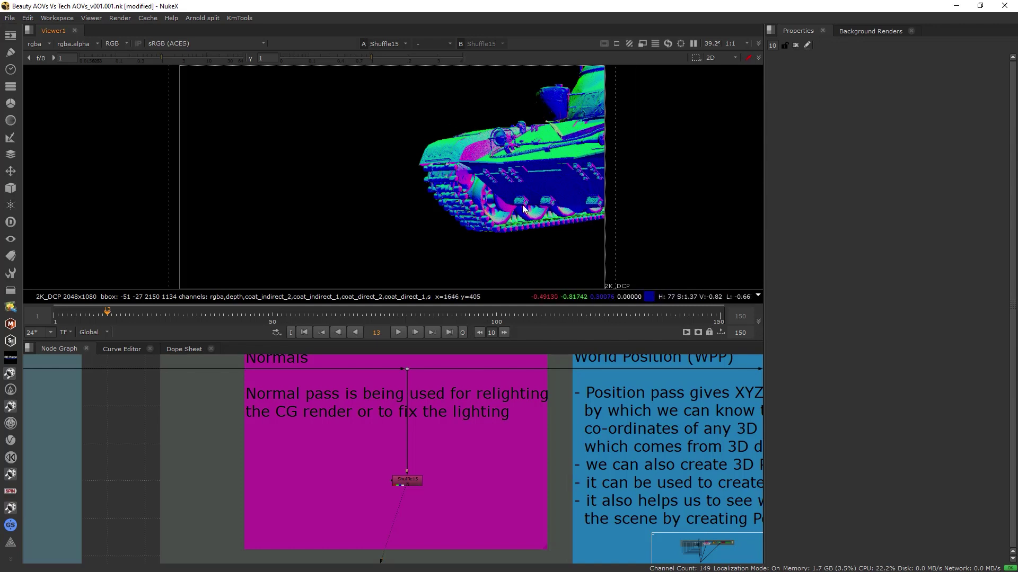
drag(643, 244, 403, 56)
View the beauty render from the Dot above Shuffle15 with the viewer gain raised to 3.4
middle_drag(447, 387, 446, 401)
click(407, 383)
key(1)
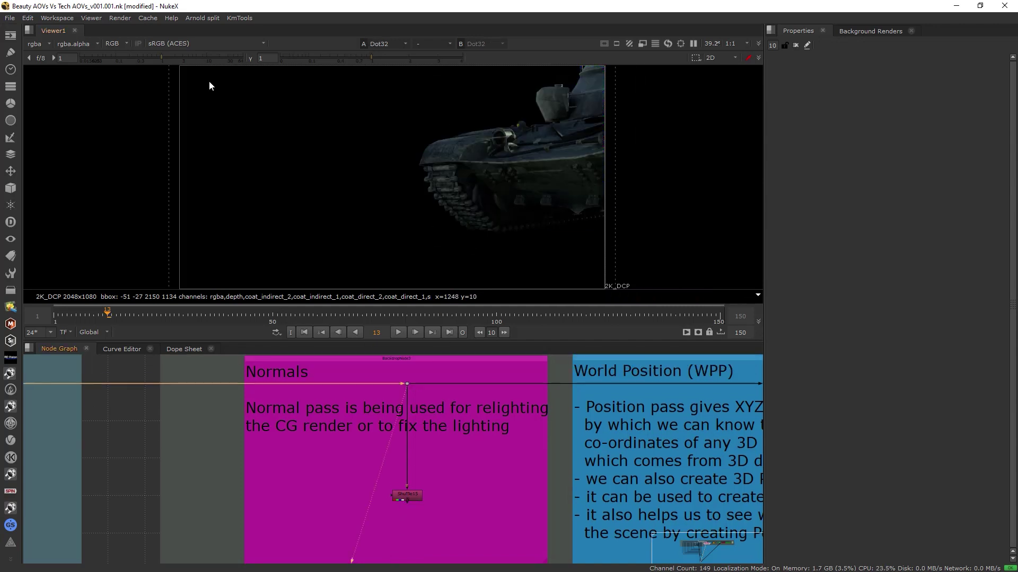
drag(176, 56, 185, 56)
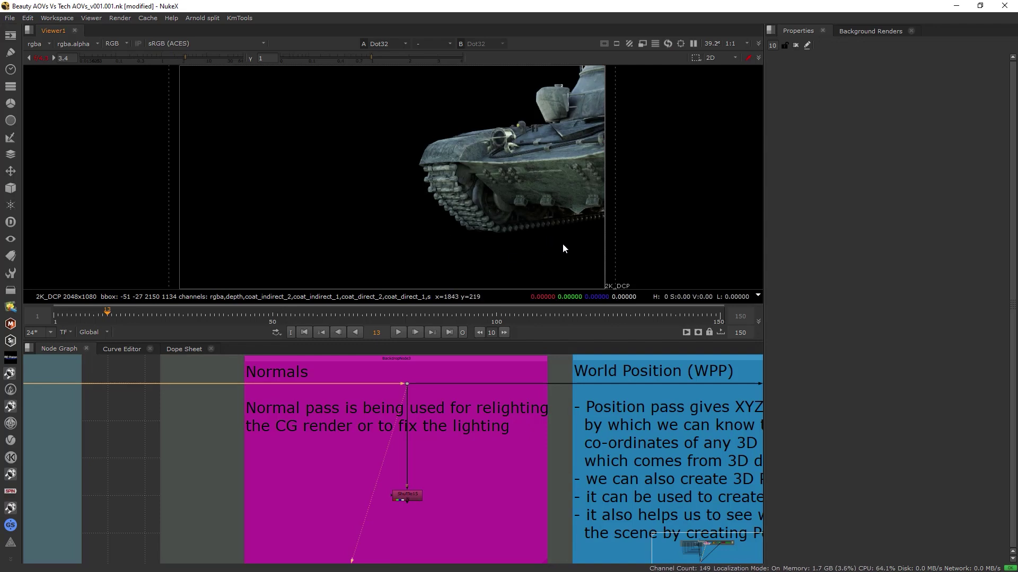
scroll(529, 226, up, 2)
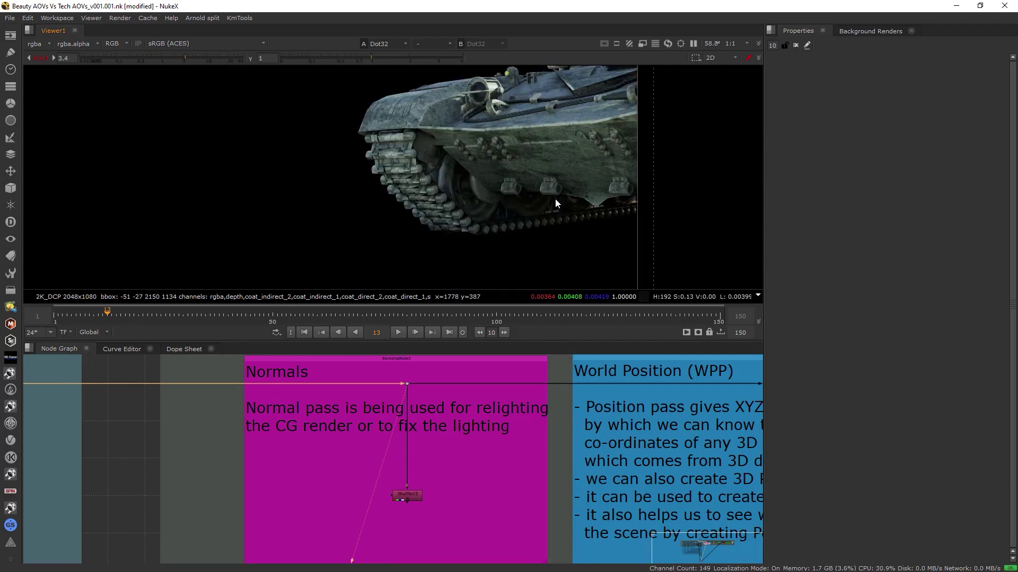
drag(581, 212, 506, 140)
Return the viewer to the normal pass and examine the tank's lower hull and tracks against the beauty render
key(2)
middle_drag(547, 171, 536, 189)
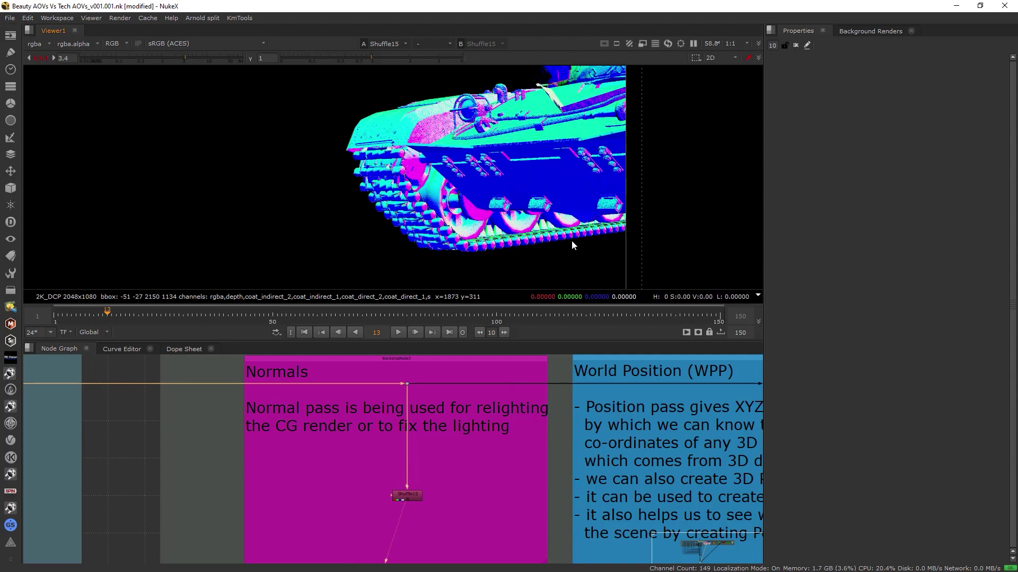
drag(587, 262, 500, 152)
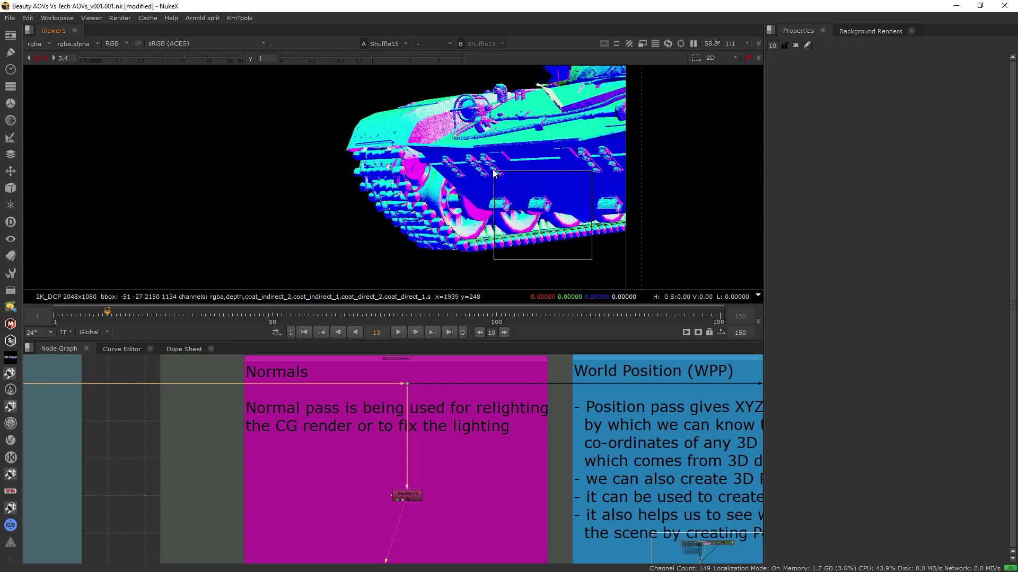
View the world position pass from Shuffle16 in the World Position (WPP) backdrop
scroll(515, 442, down, 4)
scroll(539, 446, up, 2)
click(568, 398)
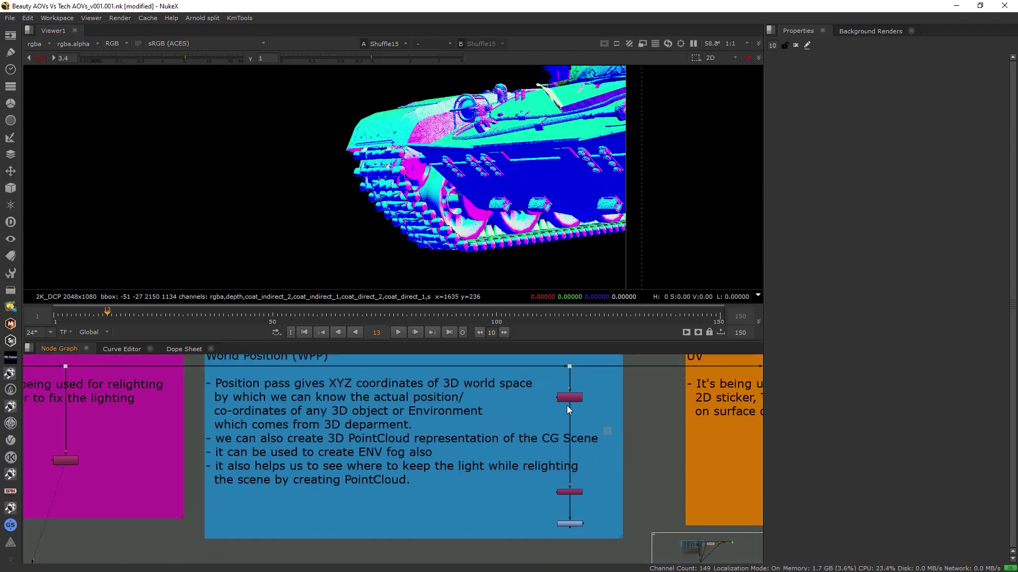
key(1)
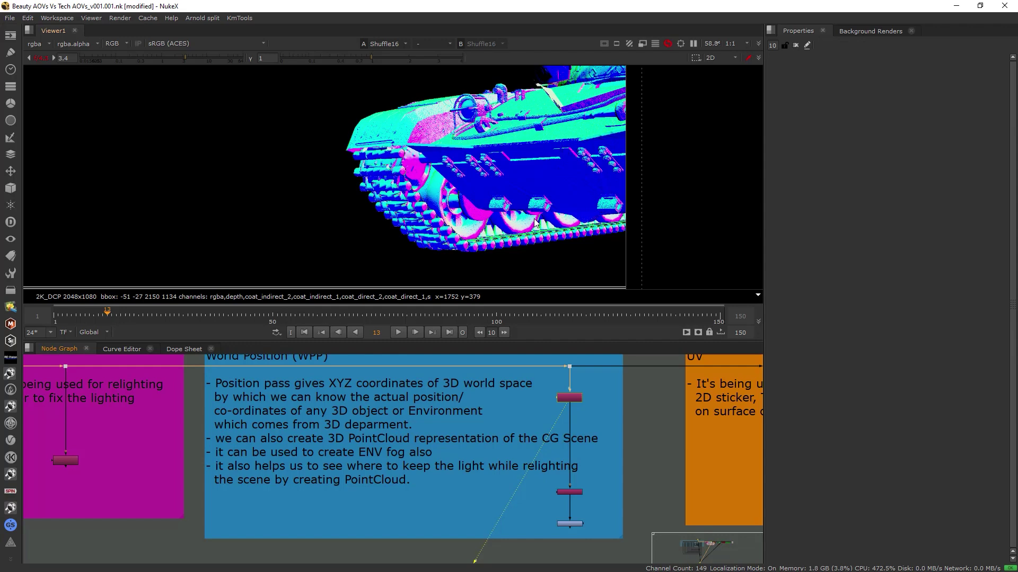
scroll(602, 218, down, 1)
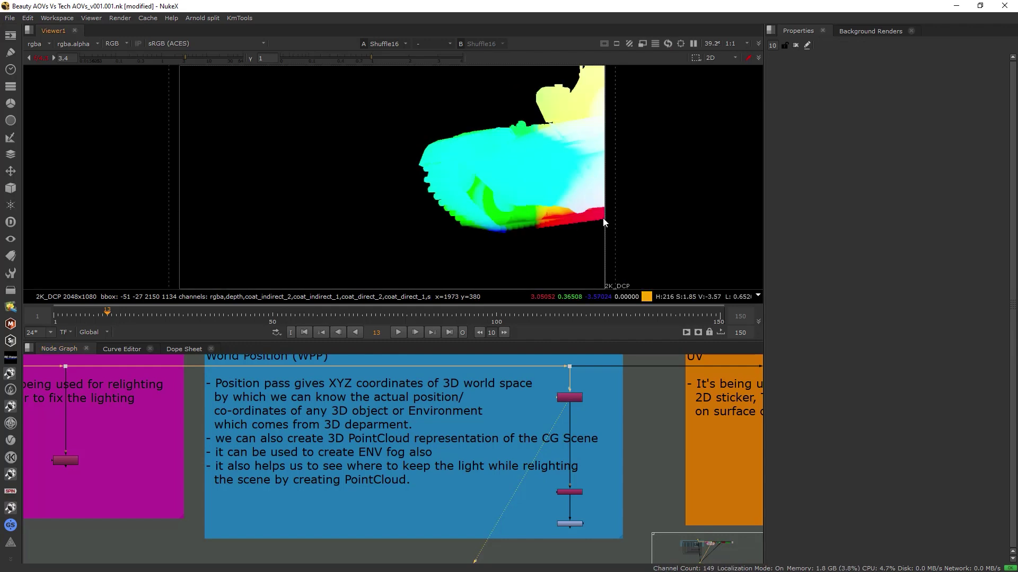
Read the World Position (WPP) notes on XYZ coordinates, point clouds, environment fog and light placement
middle_drag(350, 426, 388, 438)
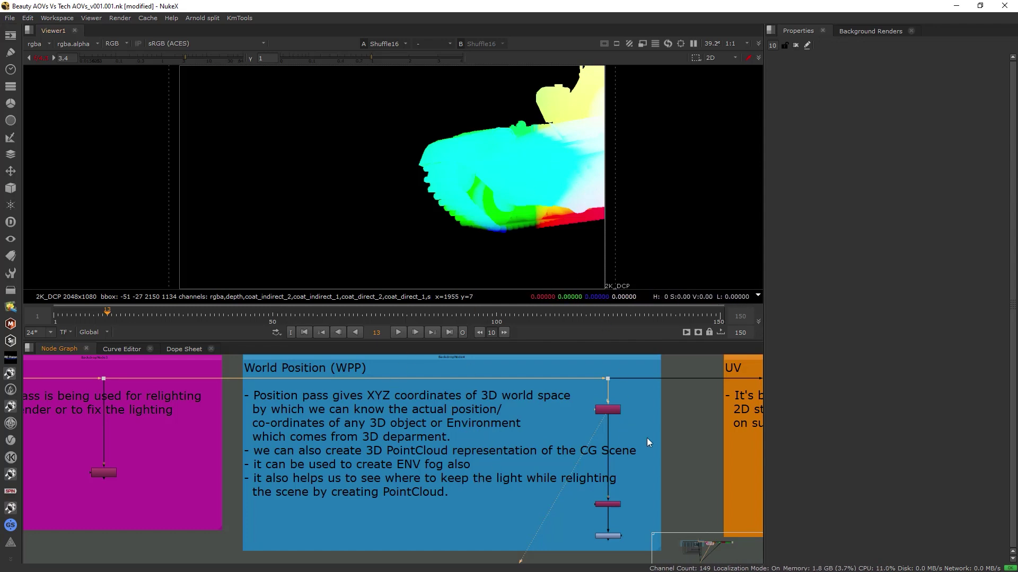
drag(645, 437, 565, 402)
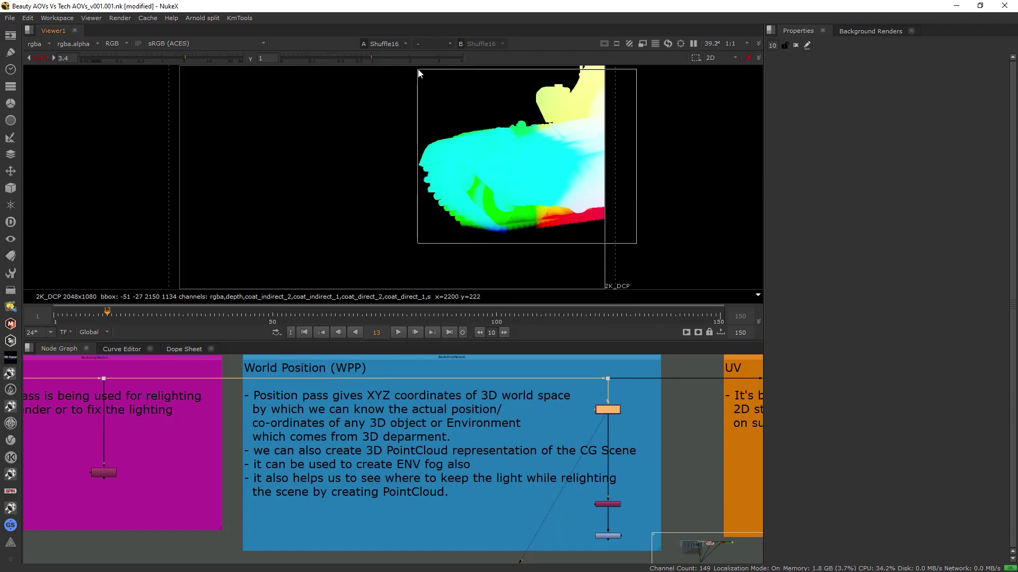
scroll(639, 431, up, 2)
middle_drag(639, 430, 548, 434)
click(549, 433)
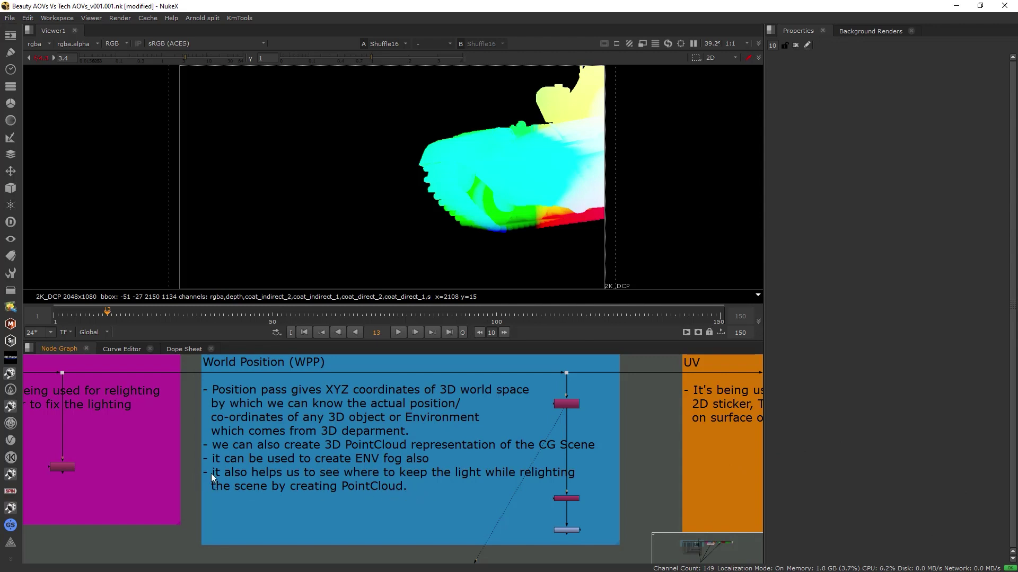
Add a PositionToPoints node beside Shuffle16 in the World Position backdrop
scroll(552, 445, up, 2)
key(Tab)
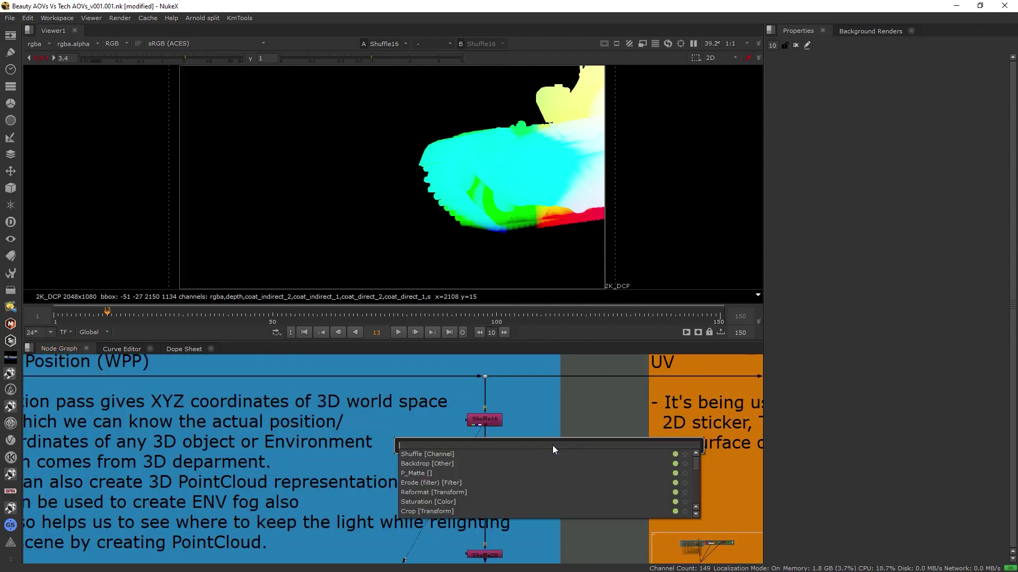
text(point)
key(Down)
key(Down)
key(Down)
key(Down)
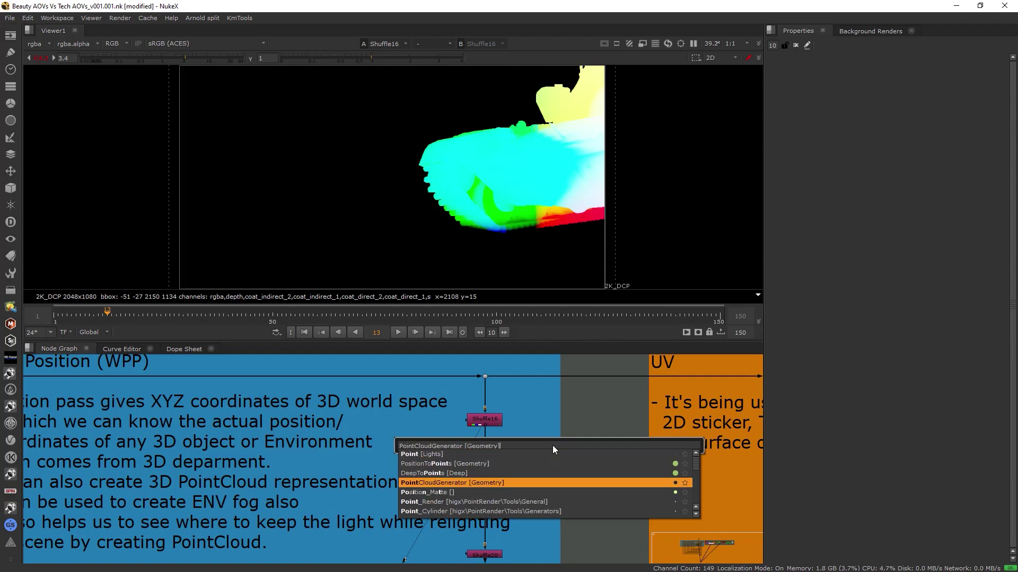
key(ctrl+a)
text(position)
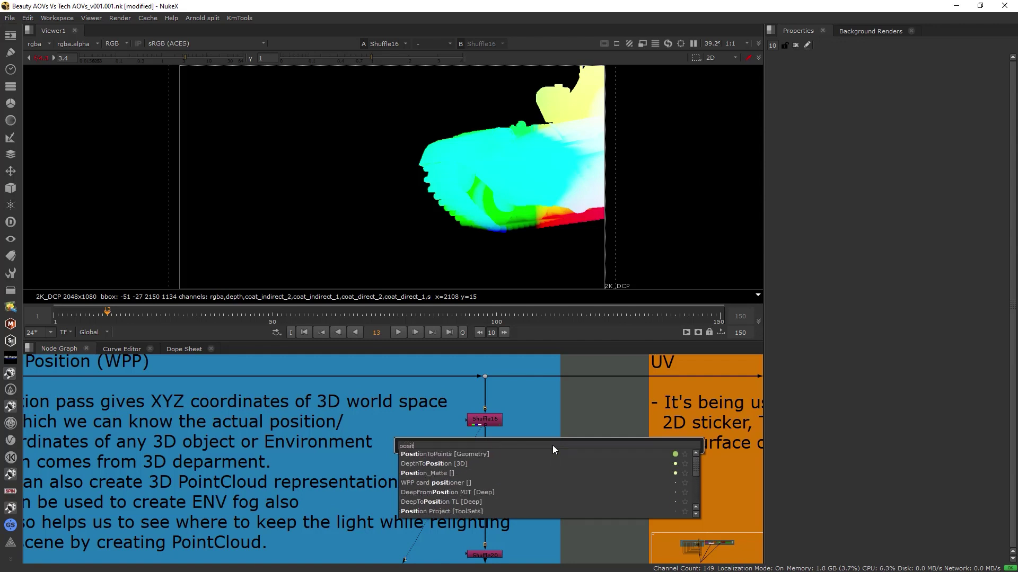
key(Down)
key(Down)
key(Return)
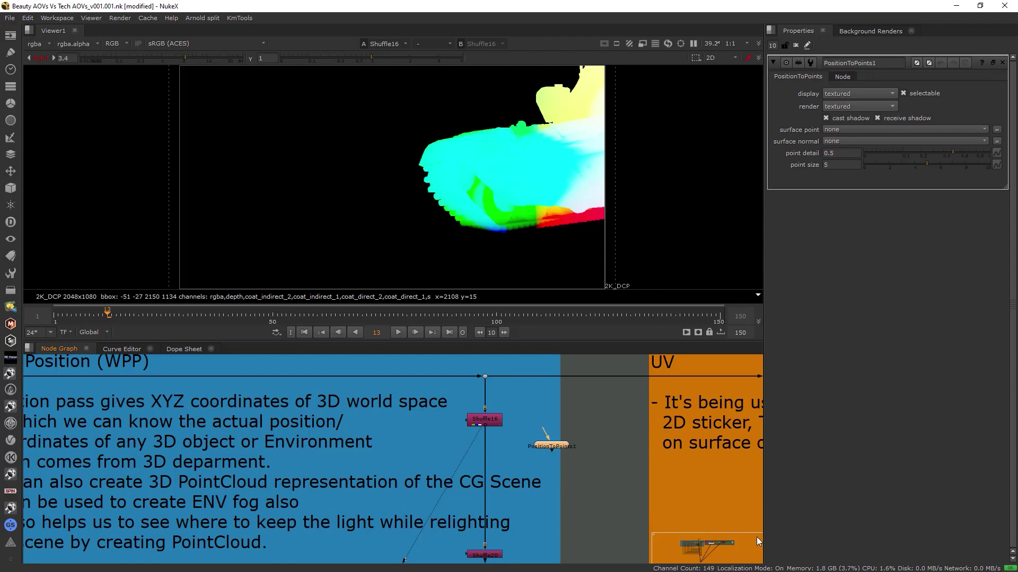
Connect PositionToPoints1 to Shuffle16, view it, and set its surface point to P and surface normal to N
drag(547, 435, 483, 421)
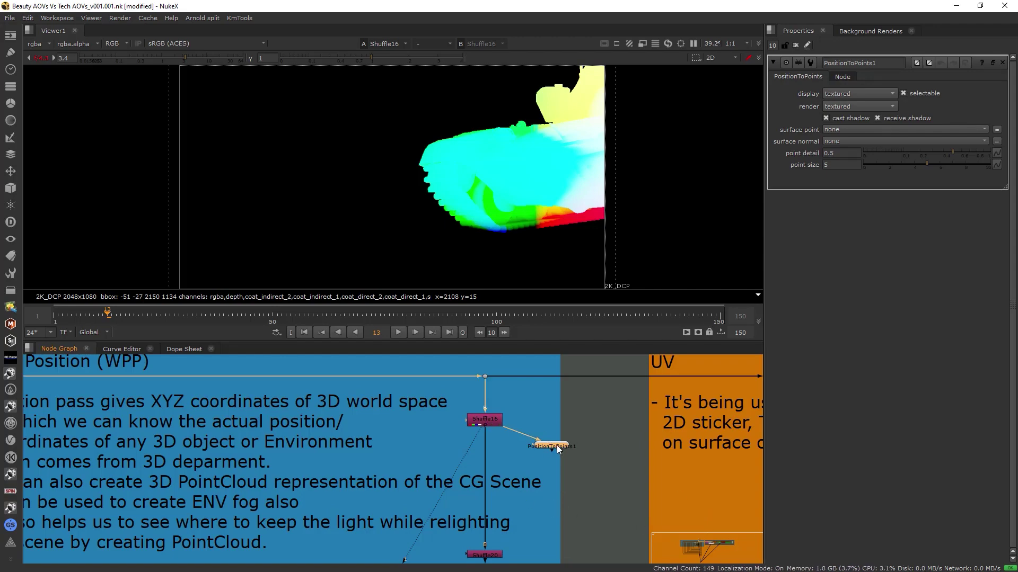
key(1)
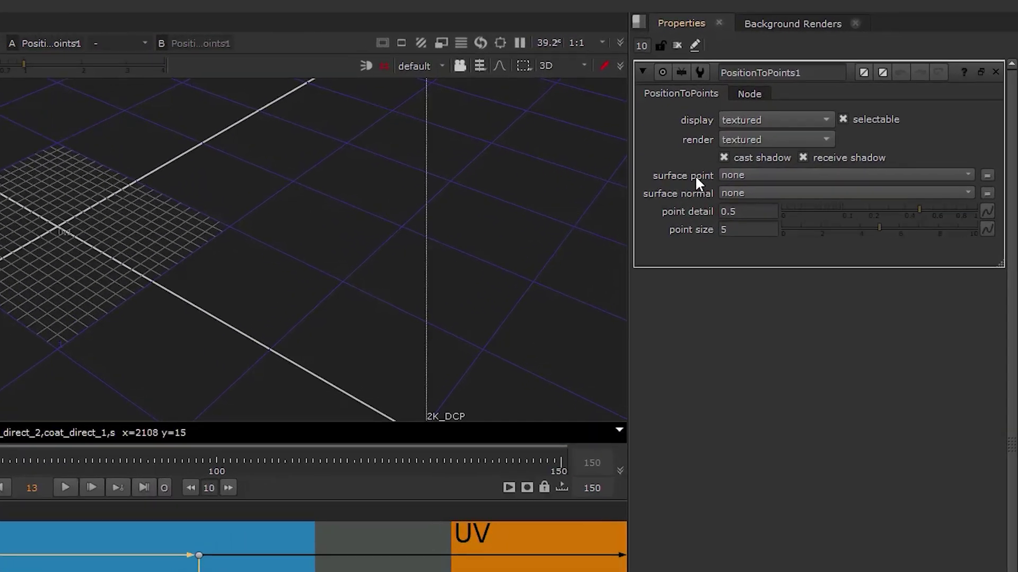
click(832, 129)
click(733, 292)
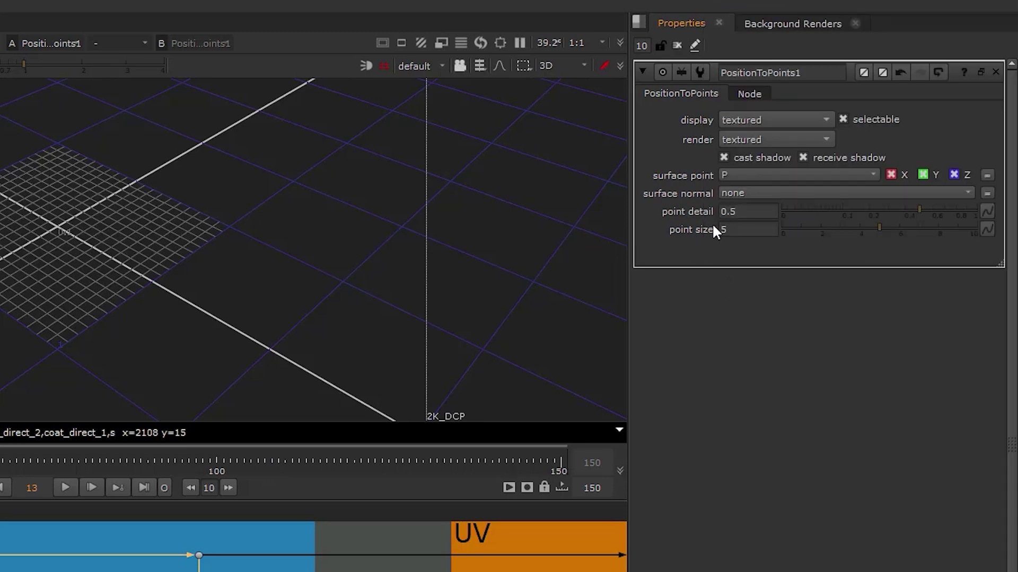
click(731, 194)
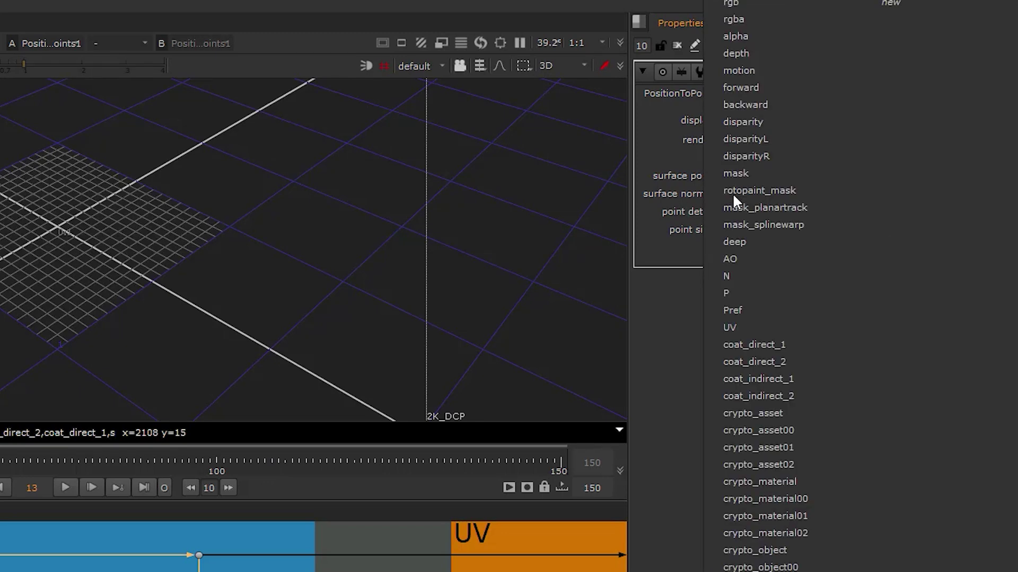
click(727, 271)
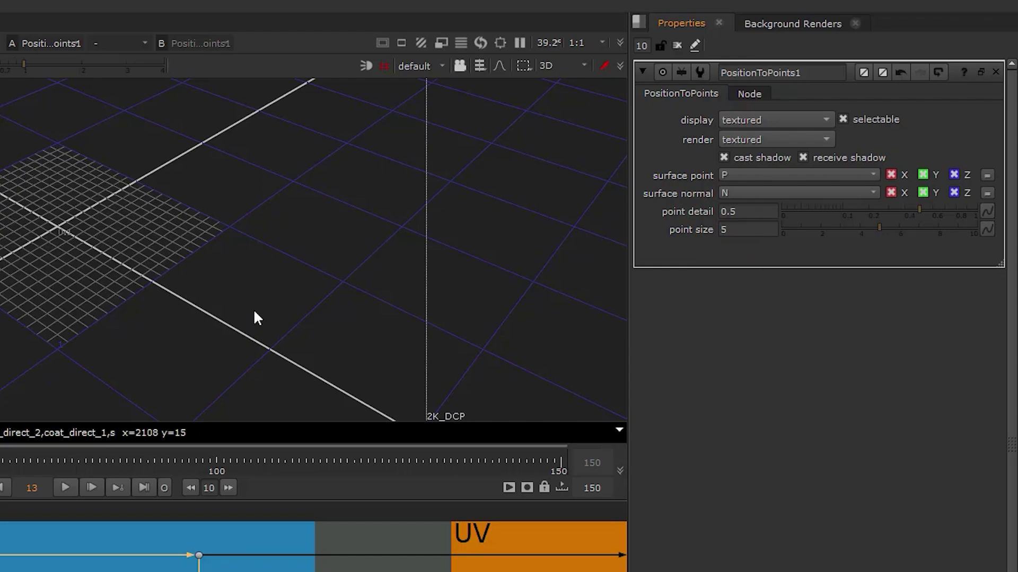
Reset the viewer gain to 1 and frame the 3D scene of PositionToPoints1
scroll(253, 309, down, 5)
ctrl+drag(253, 310, 181, 59)
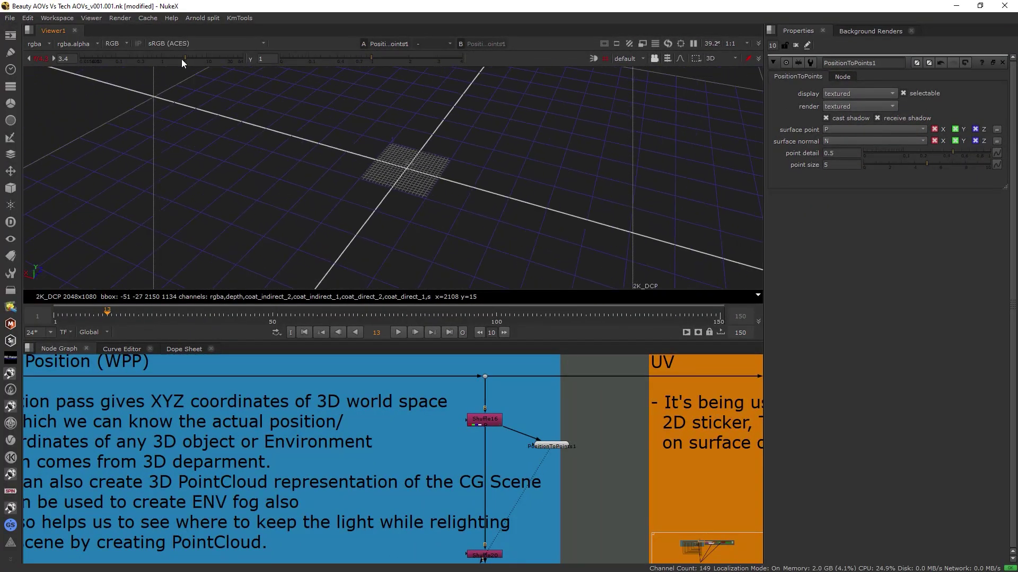
ctrl+click(181, 58)
middle_drag(528, 252, 551, 224)
key(f)
scroll(548, 439, up, 2)
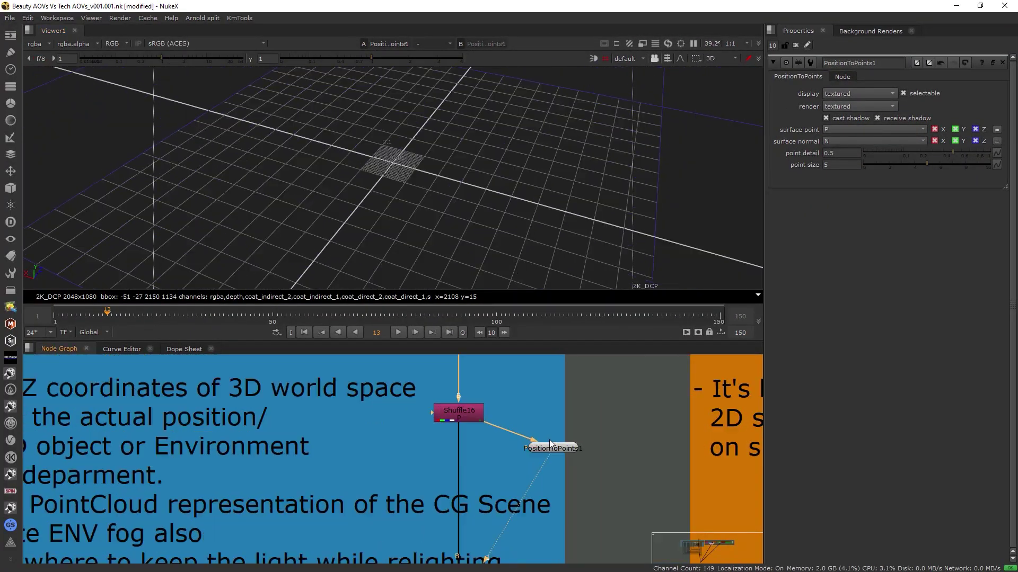
Open Shuffle16's properties and reconnect PositionToPoints1 to the Dot above Shuffle16 to display the textured tank point cloud
double_click(464, 418)
scroll(463, 419, down, 2)
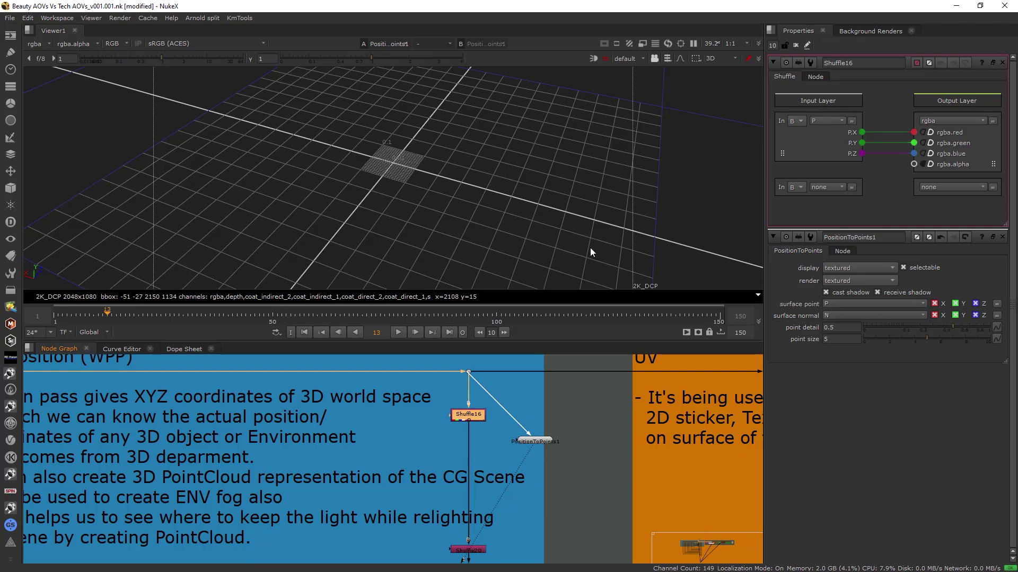
click(497, 249)
scroll(498, 249, down, 3)
ctrl+drag(590, 253, 428, 226)
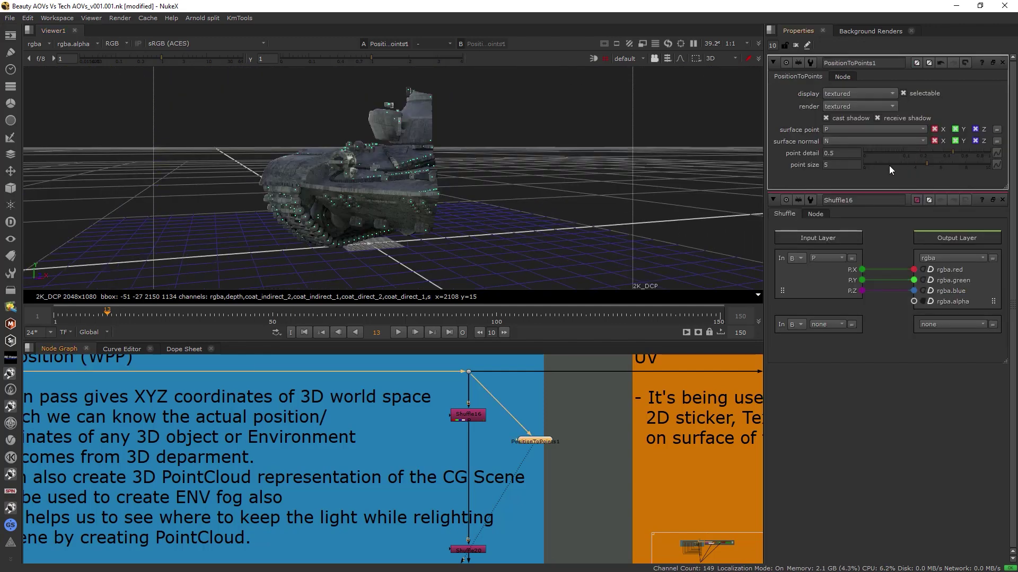
Set the point size of PositionToPoints1 to 0.8 and its point detail to 0.85
mouse_move(889, 166)
mouse_down()
mouse_move(864, 163)
mouse_move(873, 165)
mouse_up()
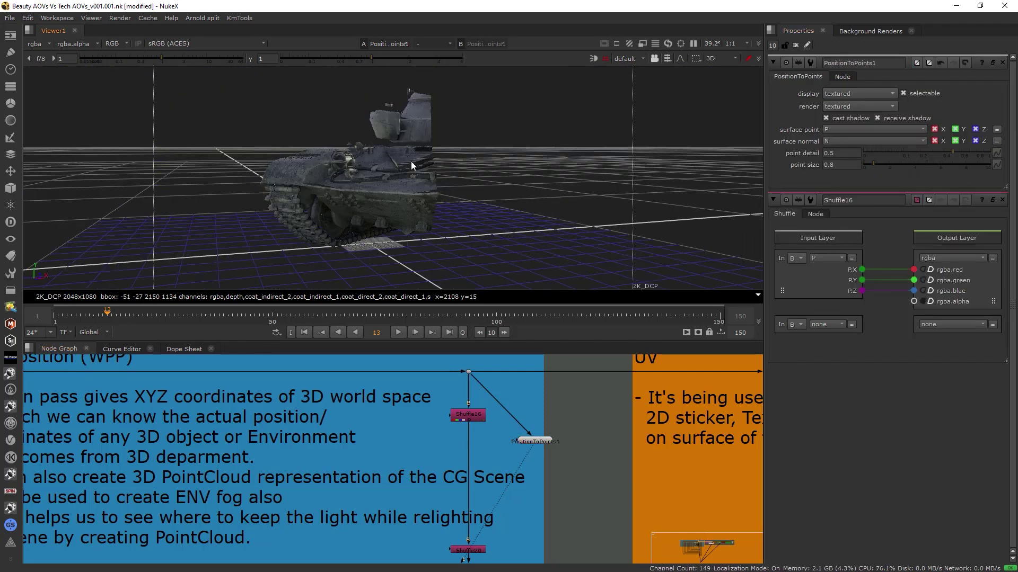
scroll(364, 189, up, 3)
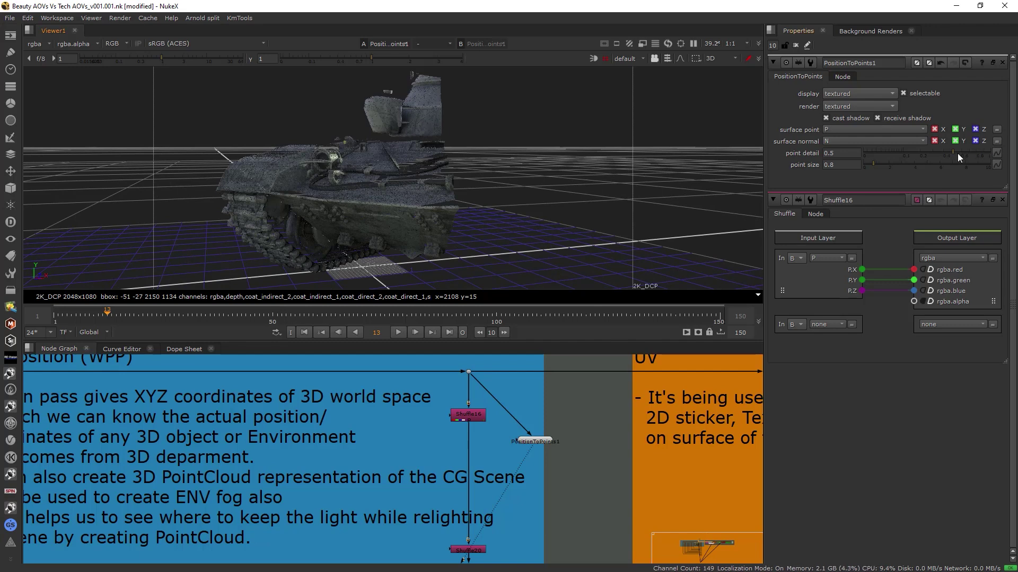
drag(955, 153, 975, 154)
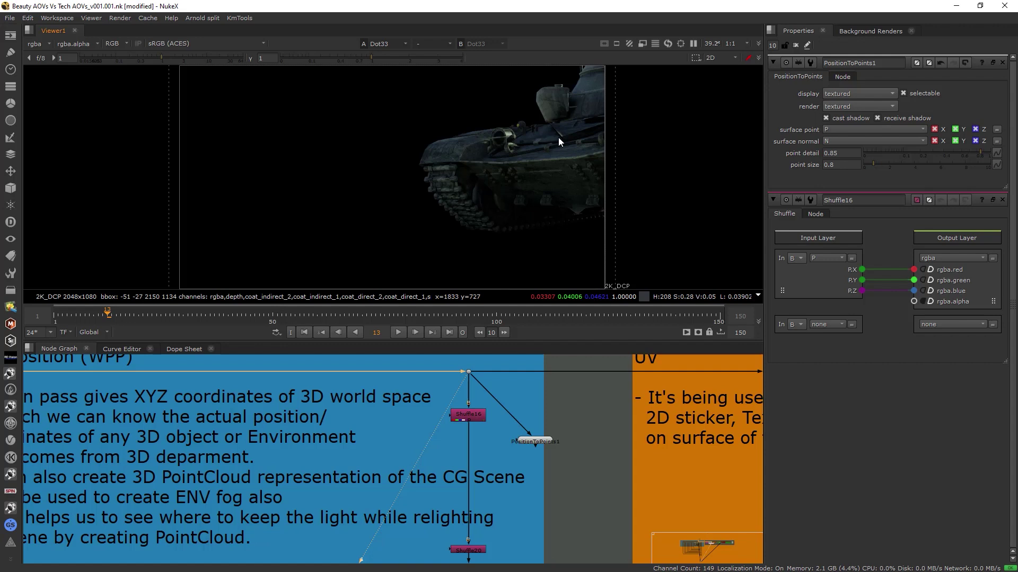
Compare the beauty render from the Dot above Shuffle16 with the PositionToPoints1 point cloud seen from other angles
mouse_move(556, 132)
mouse_down()
mouse_move(584, 154)
mouse_move(529, 114)
mouse_move(582, 146)
mouse_move(564, 125)
mouse_up()
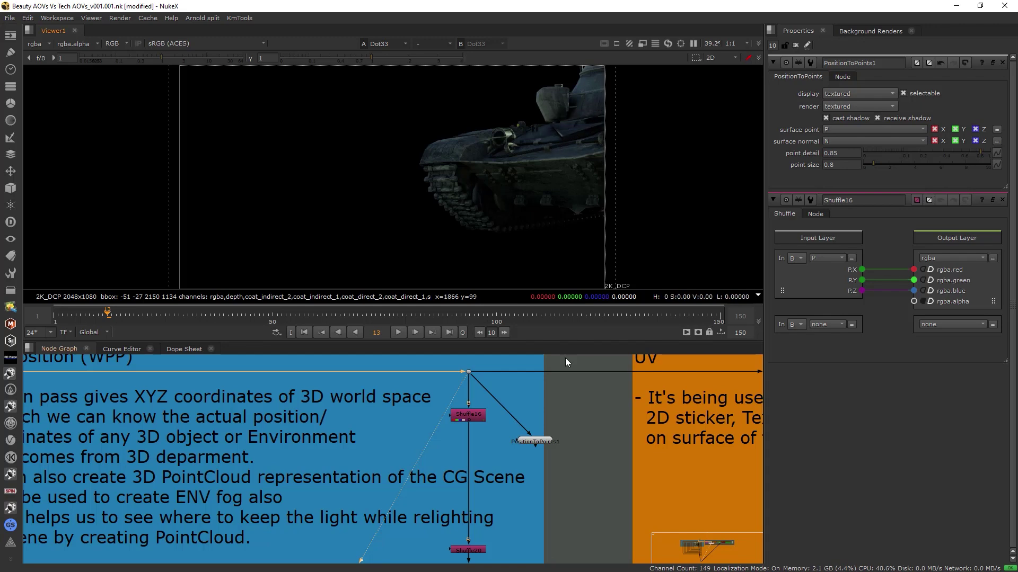
drag(563, 458, 501, 408)
key(1)
click(590, 434)
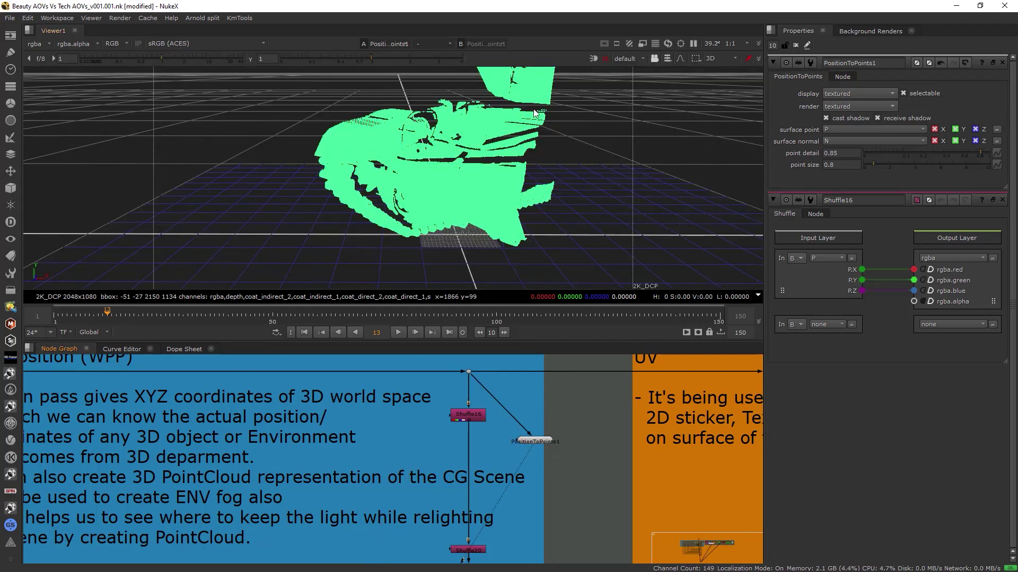
ctrl+drag(535, 112, 588, 218)
Add a Card geometry node next to PositionToPoints1
click(563, 182)
key(Tab)
text(car)
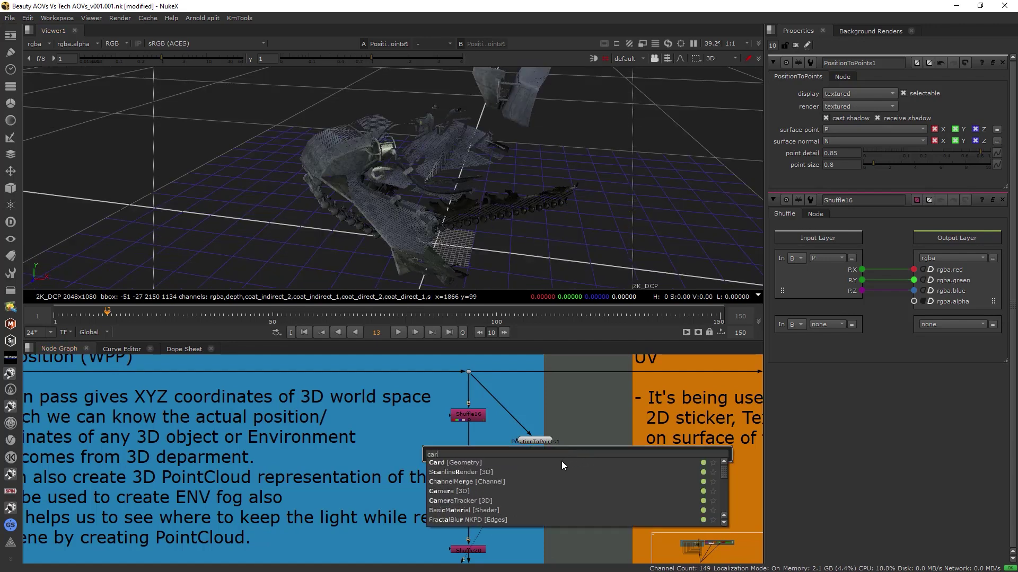
click(530, 463)
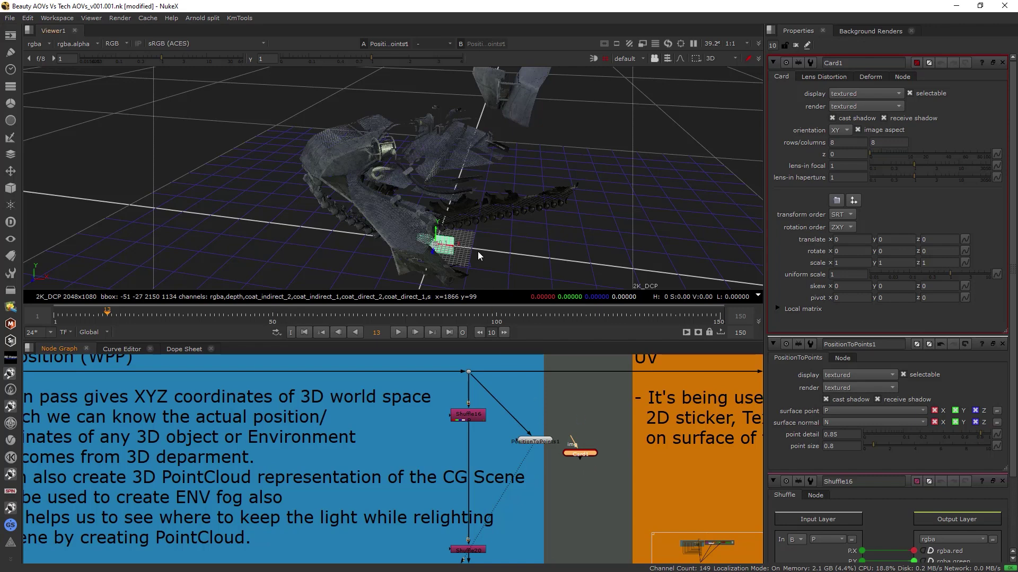
Place the card over the tank hull at about 0.41, 3.1, 1.16, rotated about -42.5 in Y and scaled to about 2.85
drag(436, 236, 436, 123)
alt+drag(508, 161, 400, 223)
drag(396, 124, 466, 192)
ctrl+drag(438, 244, 631, 217)
drag(367, 180, 335, 180)
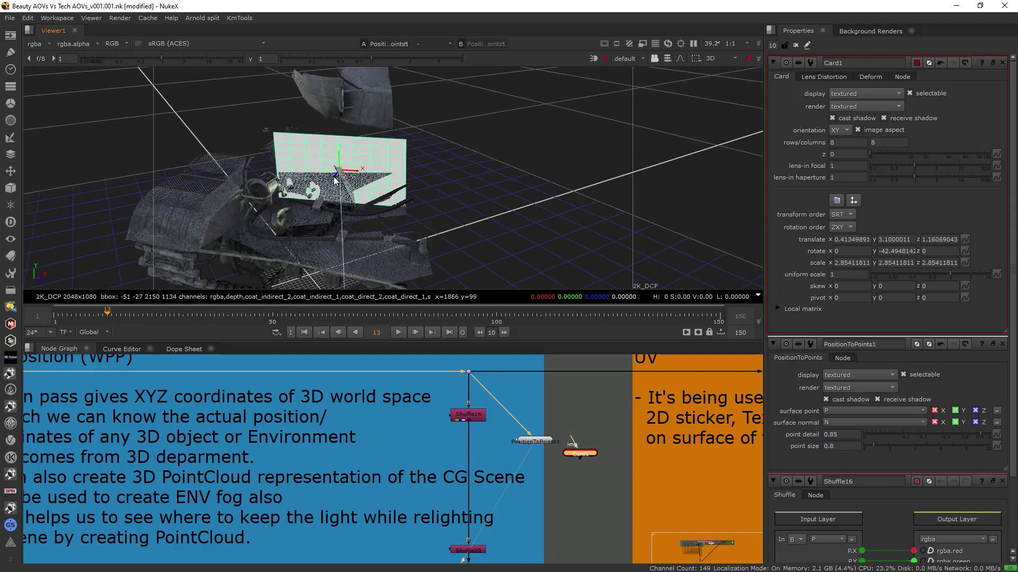
Move the card slightly to about 0.38, 3.1, 1.01 within the tank point cloud and check it from another angle
ctrl+drag(468, 207, 360, 203)
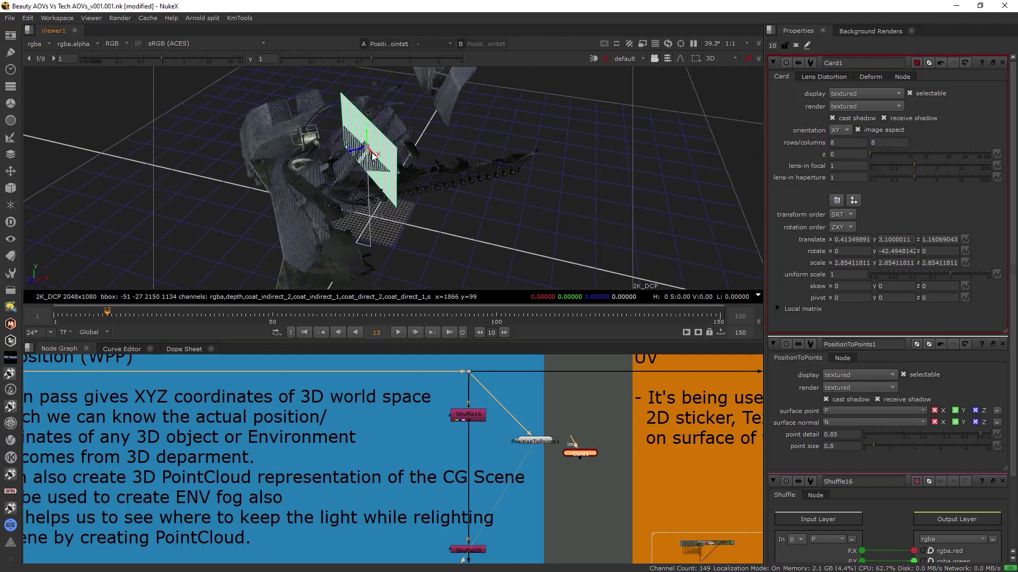
drag(372, 156, 371, 153)
ctrl+drag(371, 152, 375, 169)
scroll(587, 478, down, 1)
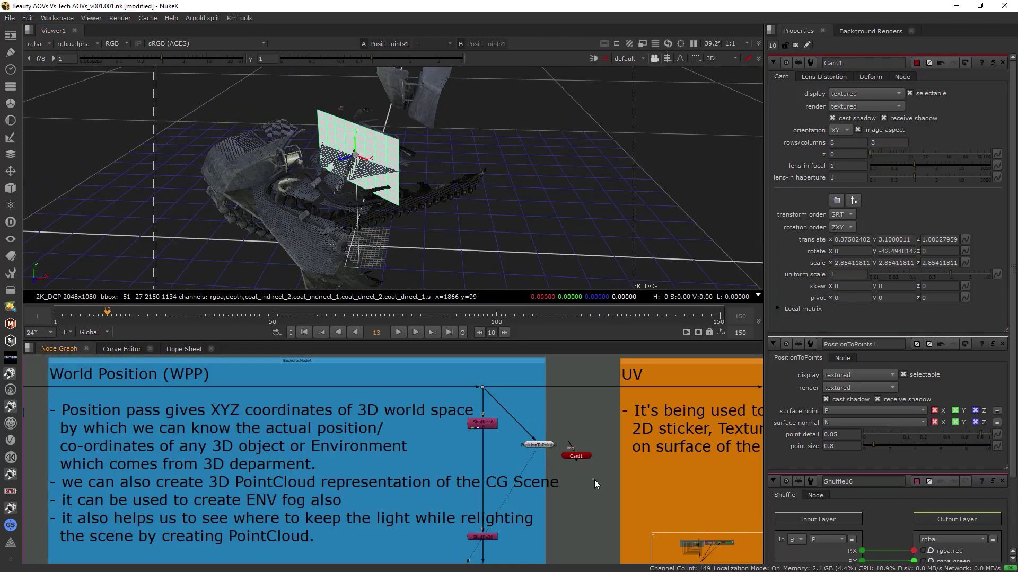
Delete the Card and PositionToPoints1 nodes and close all open node properties
key(Delete)
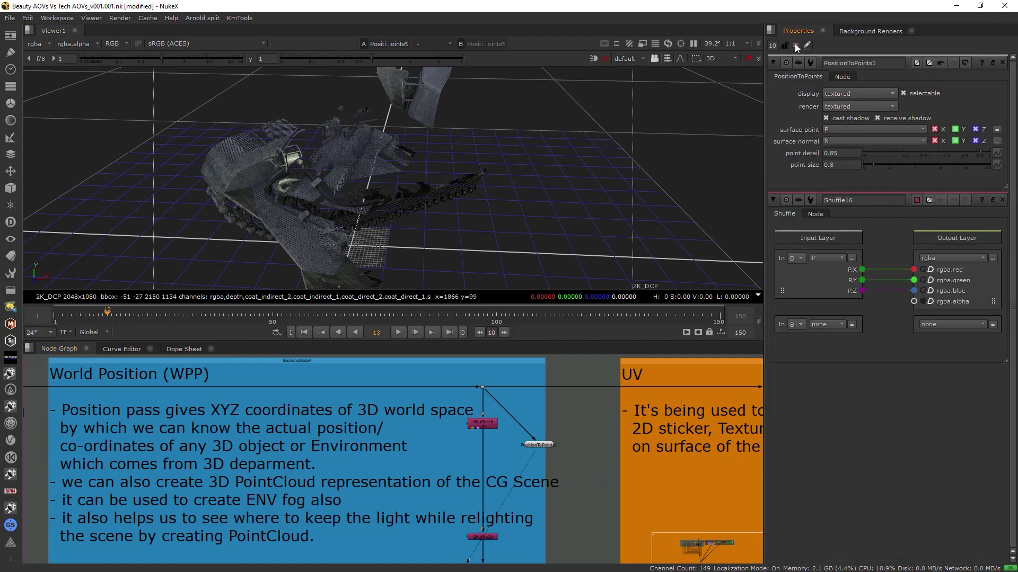
click(795, 45)
drag(589, 473, 526, 446)
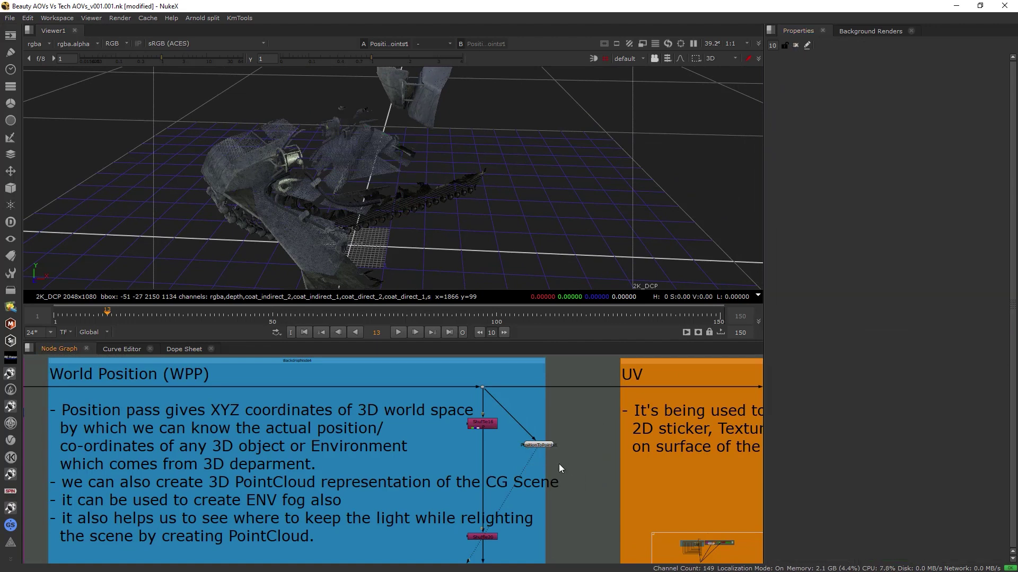
click(538, 445)
key(Delete)
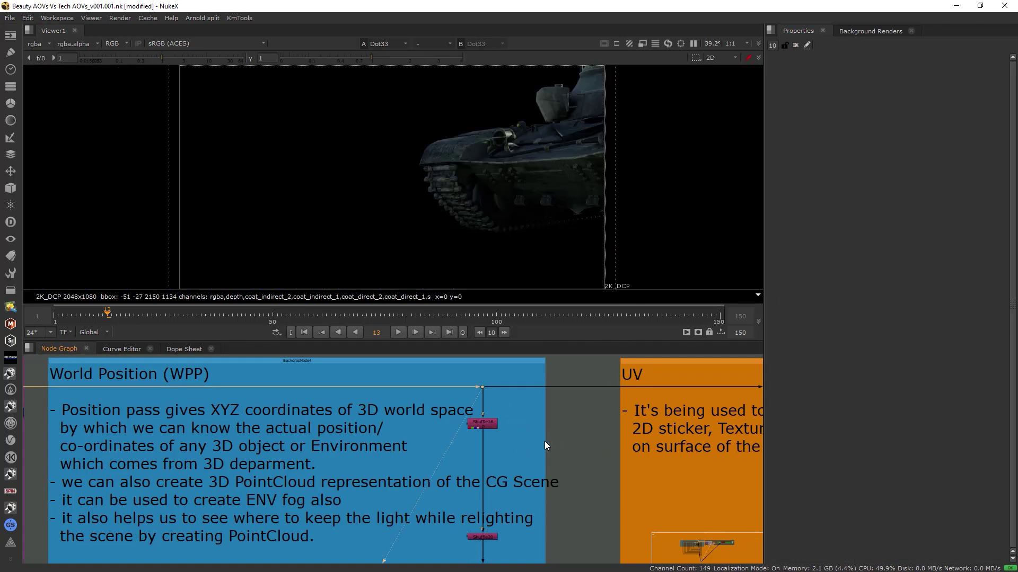
Show the UV pass from the Shuffle17 node of the UV section in the viewer
scroll(478, 478, down, 4)
scroll(478, 478, up, 4)
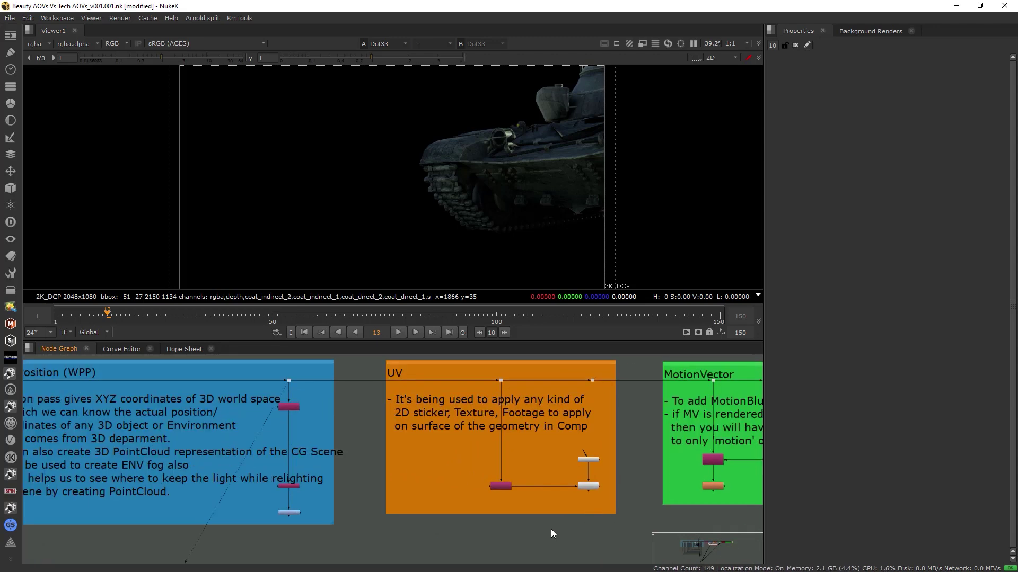
drag(536, 525, 459, 462)
middle_drag(523, 443, 463, 443)
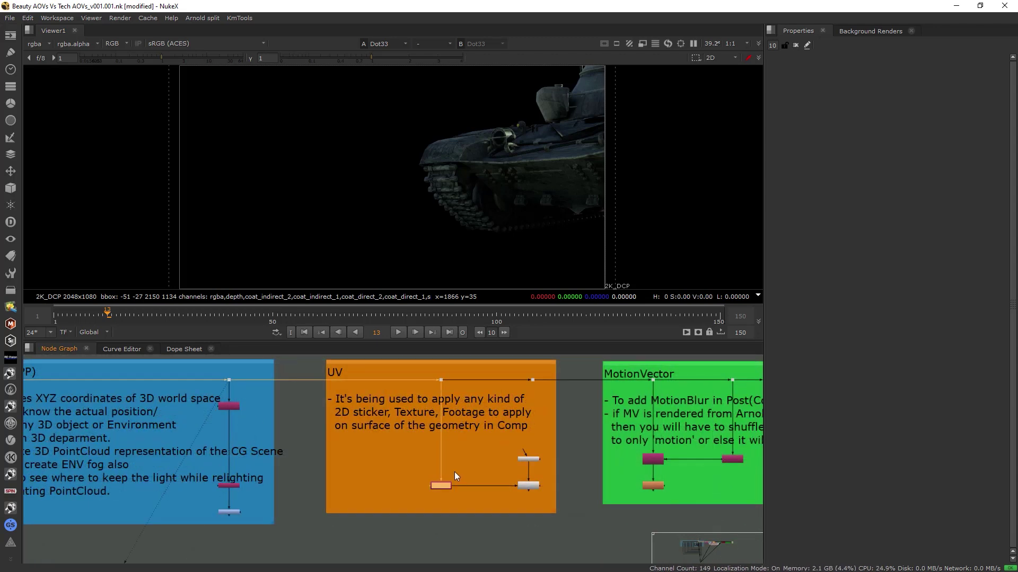
scroll(453, 472, up, 1)
key(1)
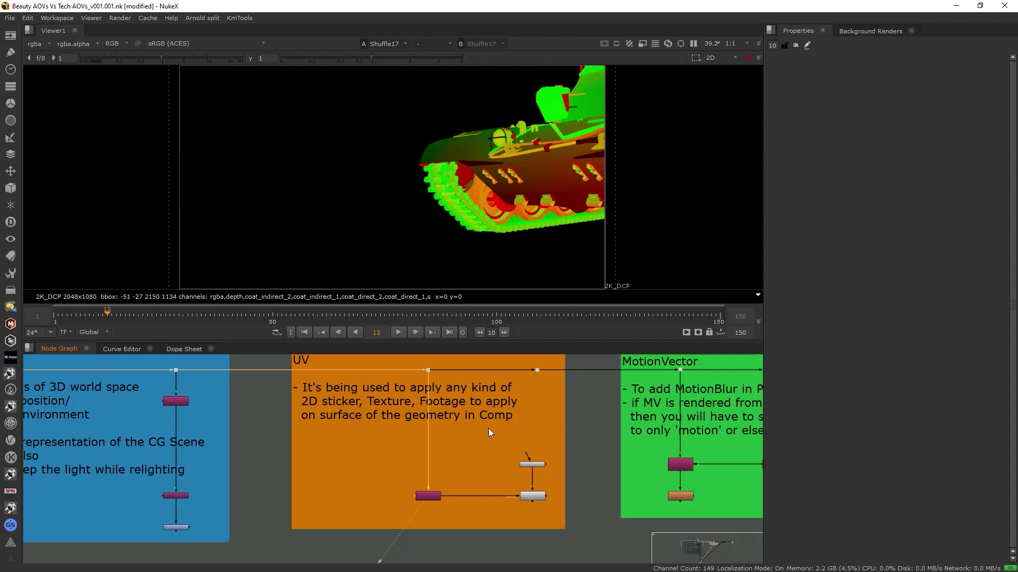
click(428, 496)
Examine the UV colours across the tank's hull and tracks up close
ctrl+shift+drag(606, 220, 480, 117)
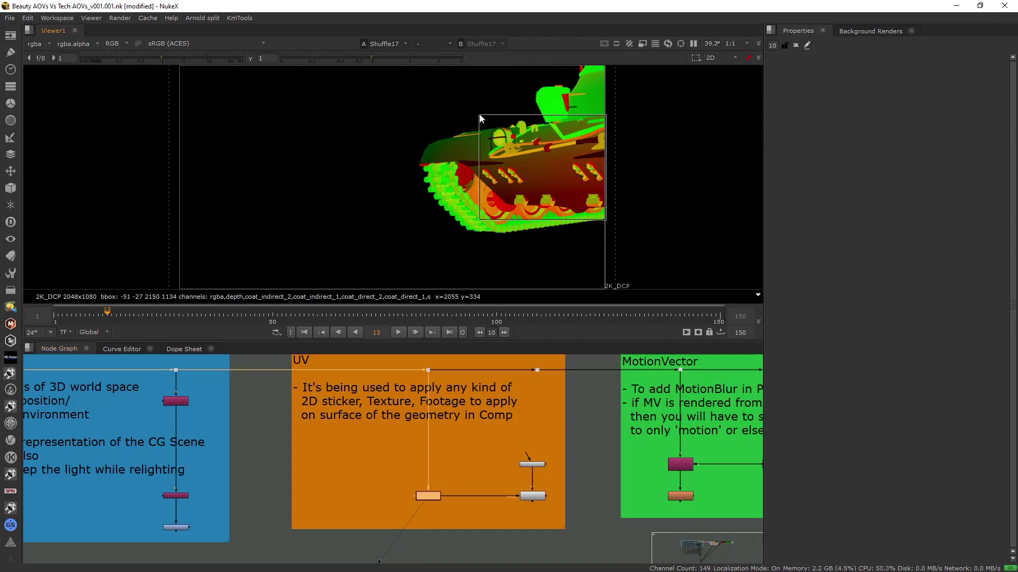
ctrl+click(581, 150)
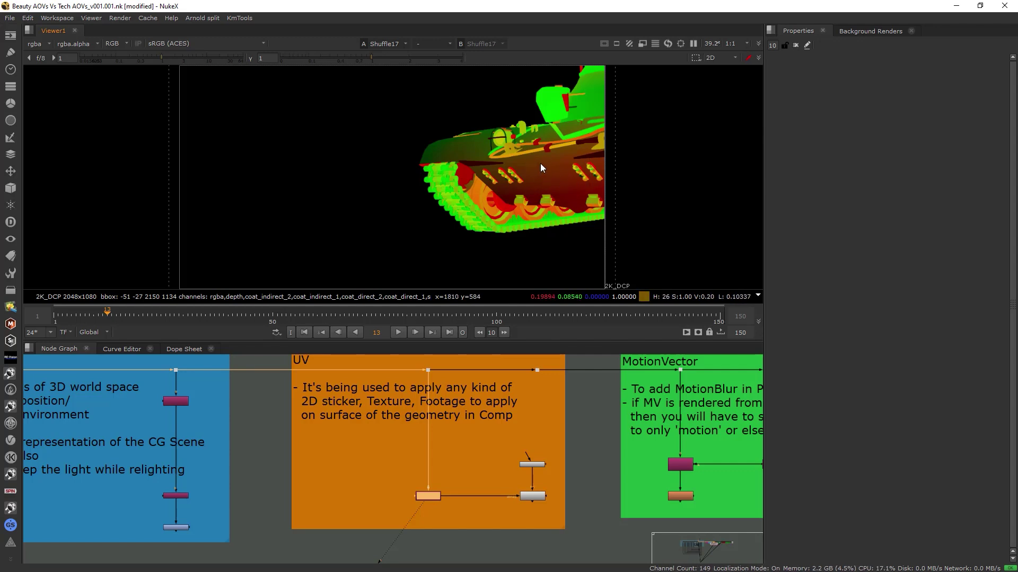
scroll(546, 175, up, 6)
drag(488, 136, 596, 227)
scroll(596, 227, down, 5)
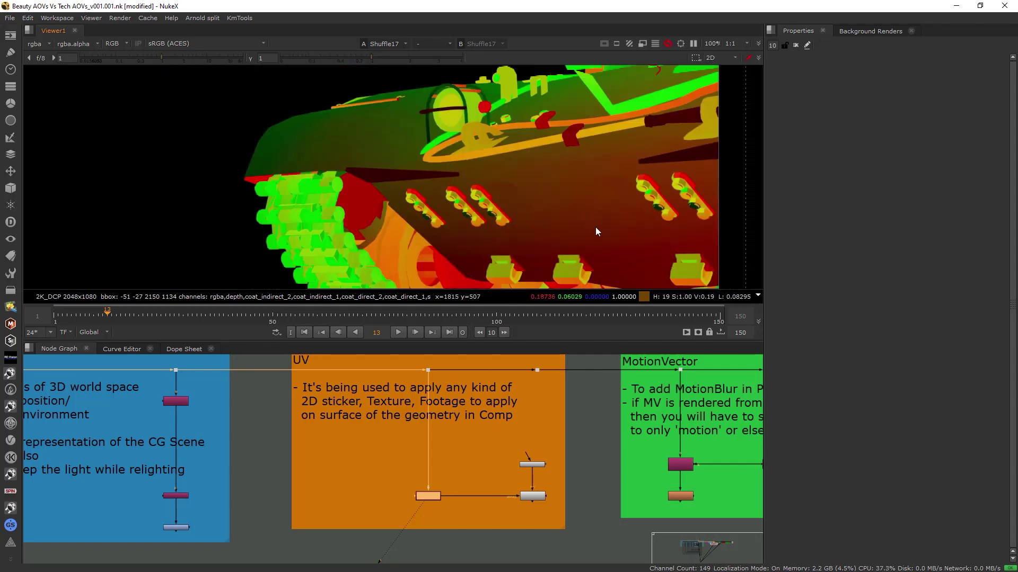
drag(685, 272, 458, 107)
scroll(507, 164, down, 3)
Show the STMap1 result in the viewer and open the node's properties
scroll(498, 493, up, 5)
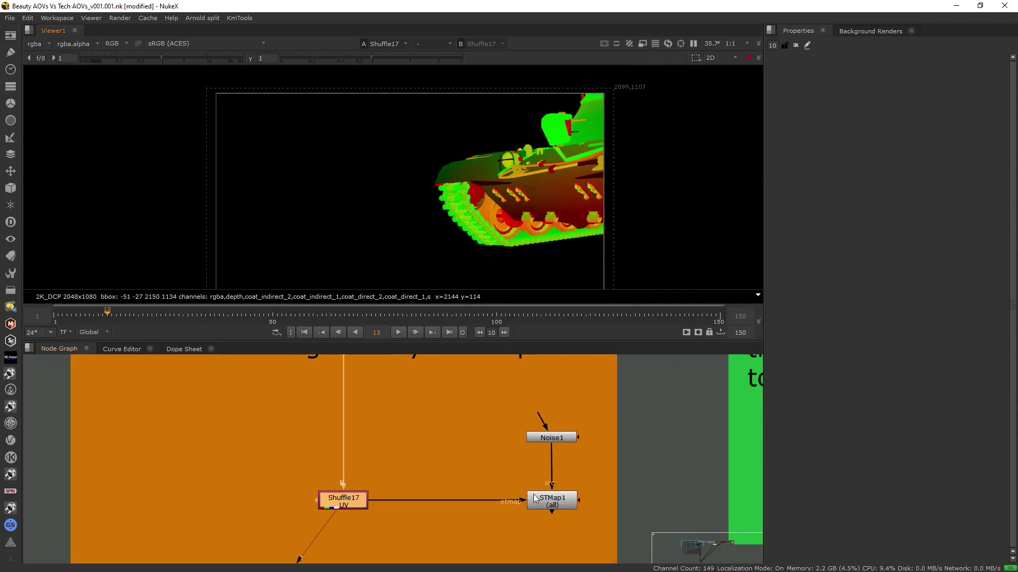
drag(450, 451, 578, 508)
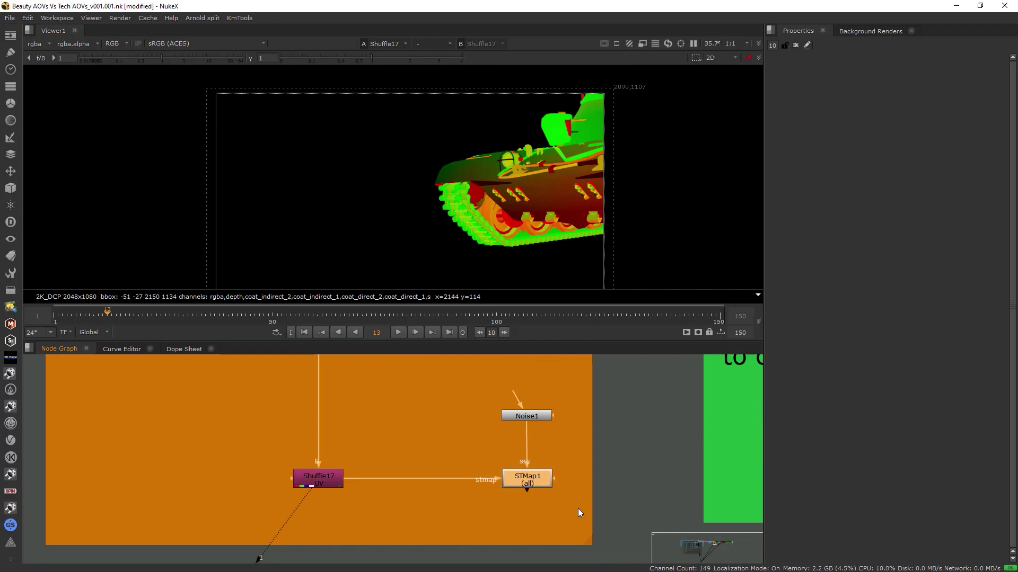
key(1)
double_click(527, 482)
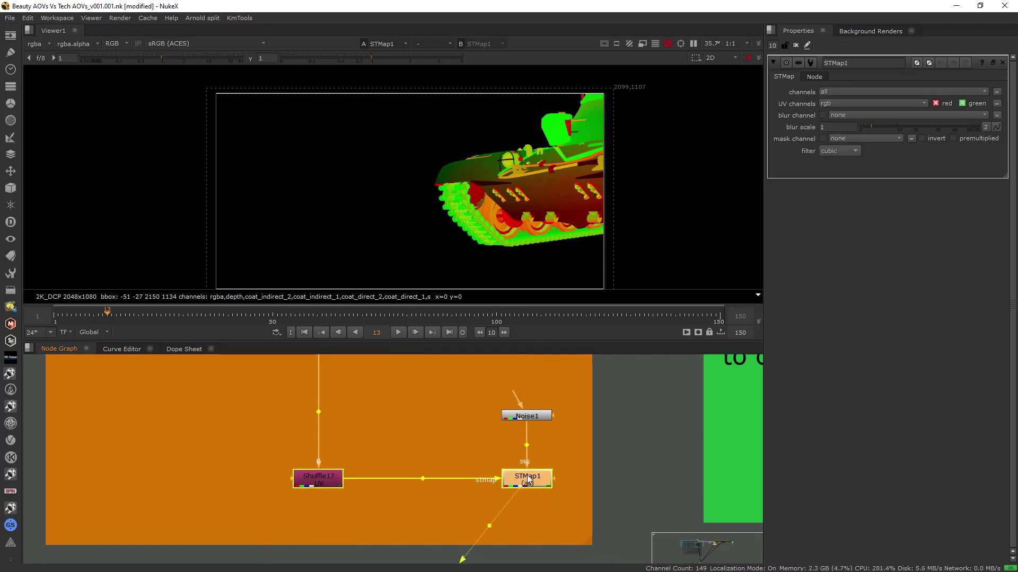
scroll(488, 488, up, 3)
click(498, 482)
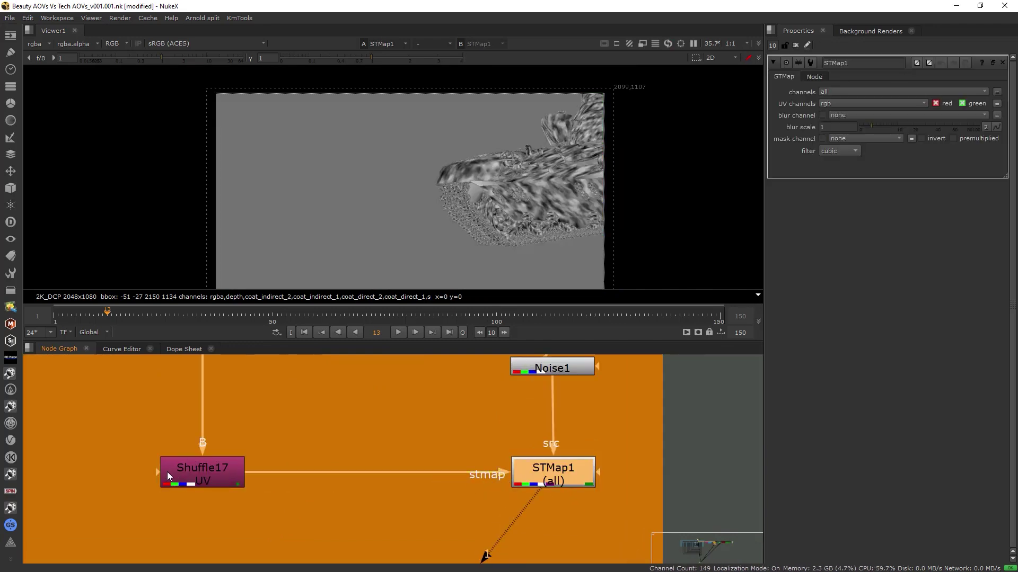
Examine how Noise1 and Shuffle17 feed STMap1 and how the noise texture maps onto the tank surface
scroll(440, 448, down, 2)
scroll(453, 463, up, 1)
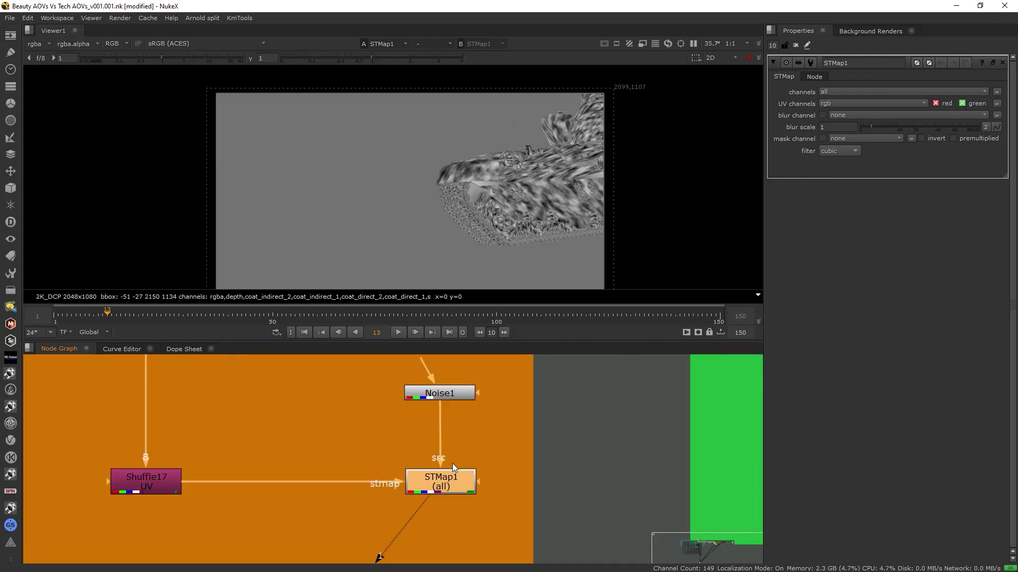
click(451, 459)
drag(498, 416, 361, 363)
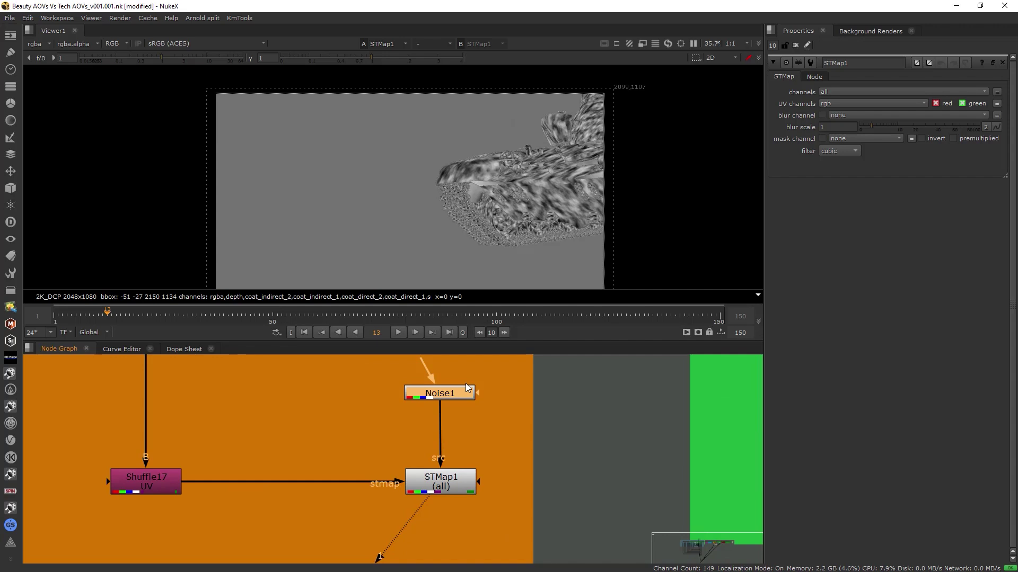
click(465, 383)
scroll(555, 202, up, 1)
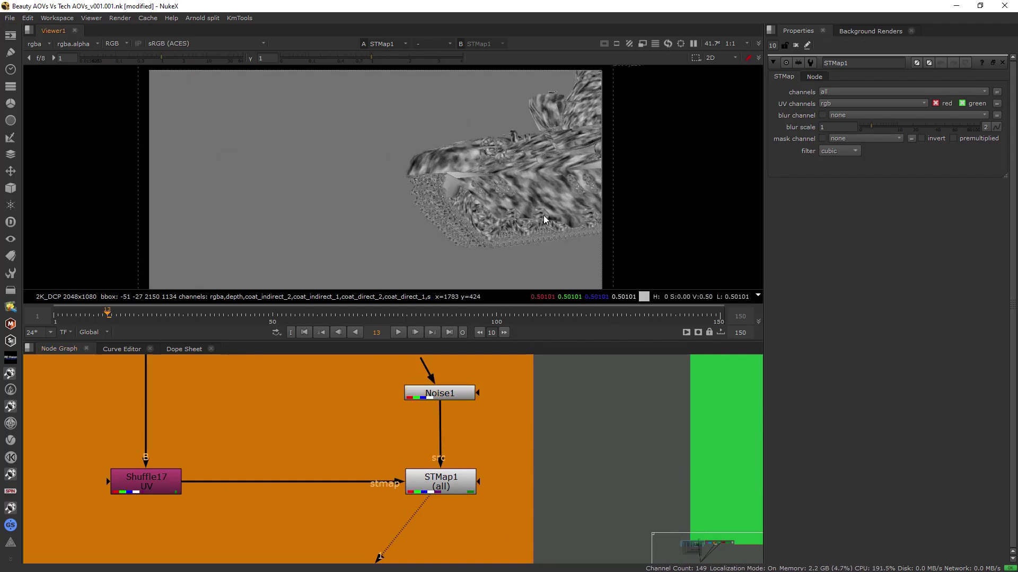
scroll(563, 211, up, 1)
scroll(474, 138, down, 2)
scroll(558, 430, down, 2)
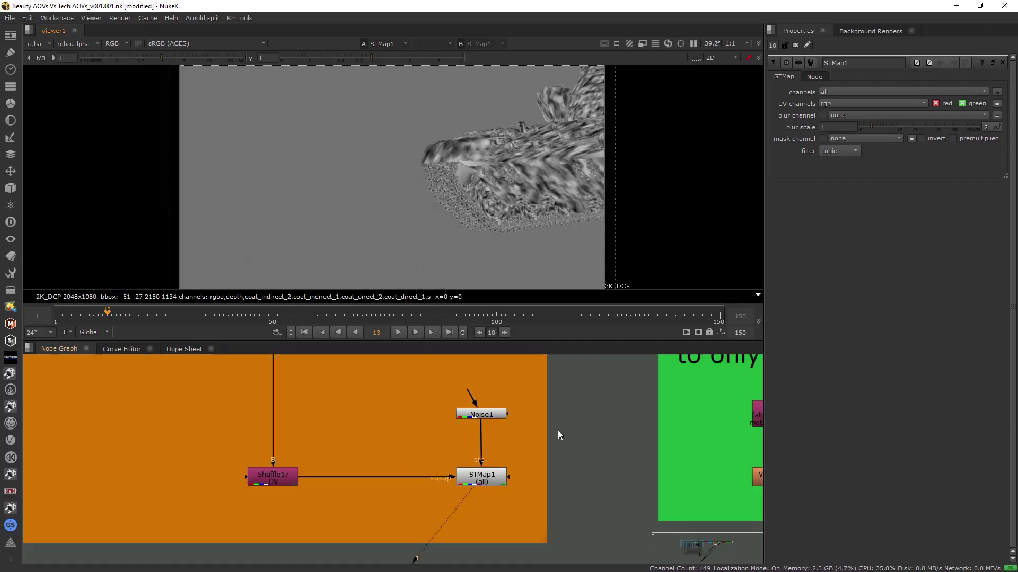
Close all node properties and show the Shuffle17 UV pass in the viewer again
click(795, 45)
scroll(553, 508, down, 3)
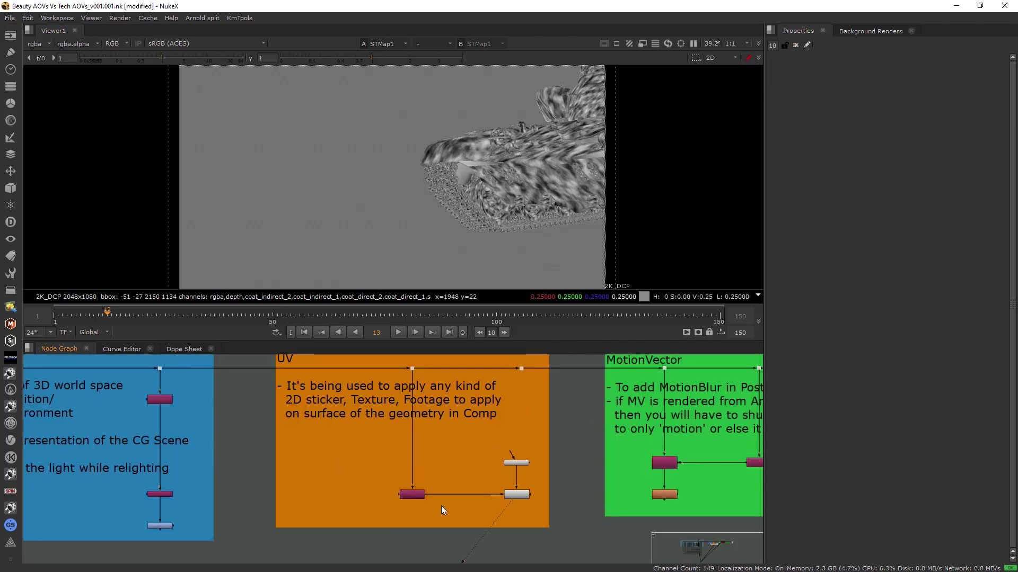
drag(441, 506, 378, 470)
key(1)
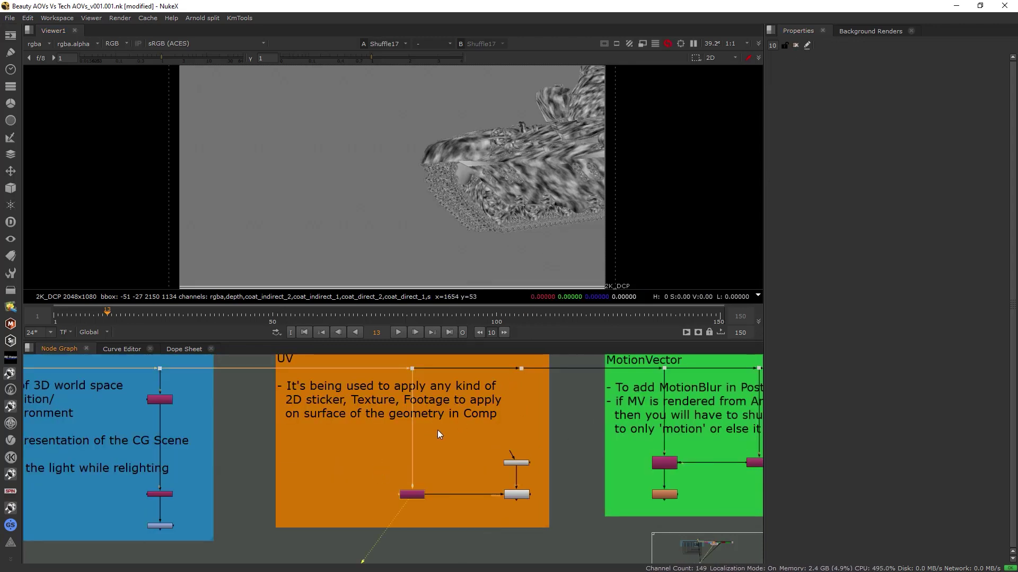
drag(437, 430, 377, 344)
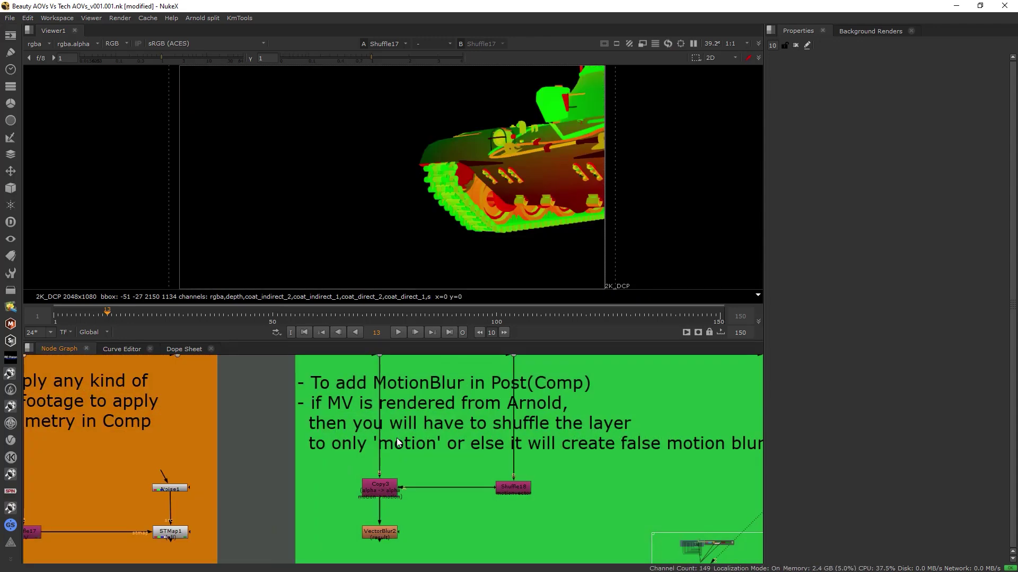
View Shuffle18 with its properties open and examine how its motionvector-to-motion shuffle feeds Copy3
drag(426, 448, 347, 504)
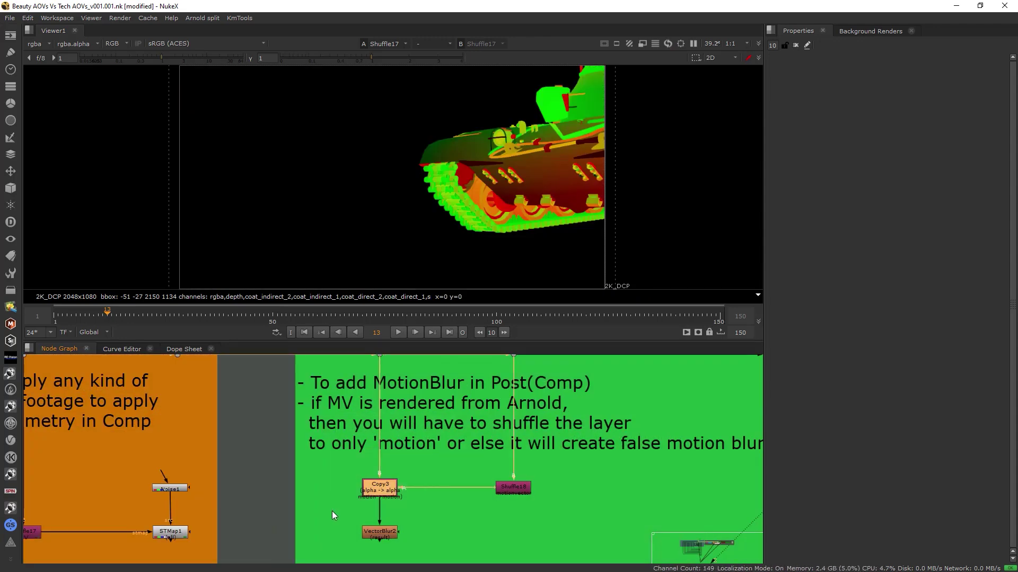
drag(450, 466, 559, 514)
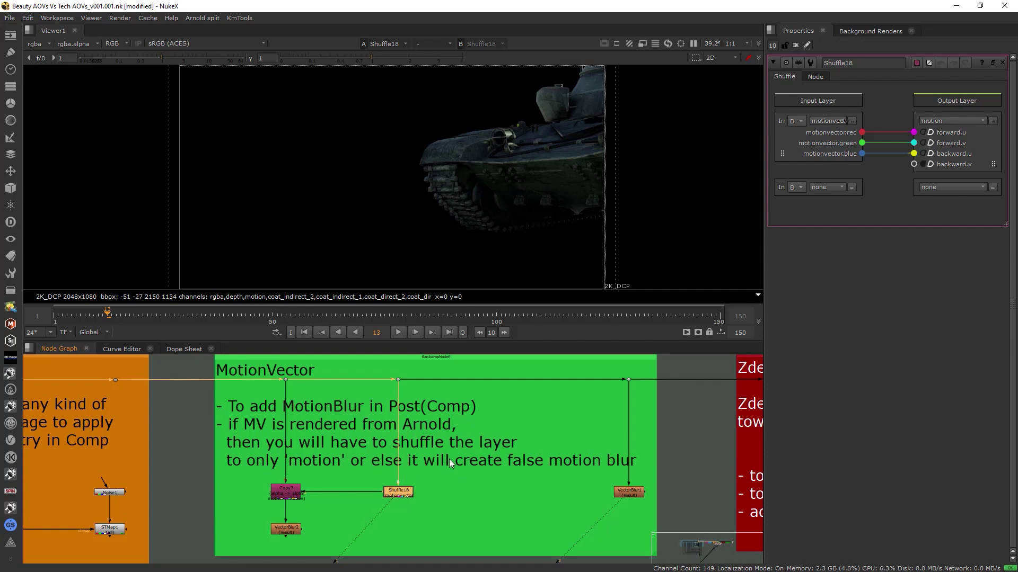
scroll(480, 466, down, 4)
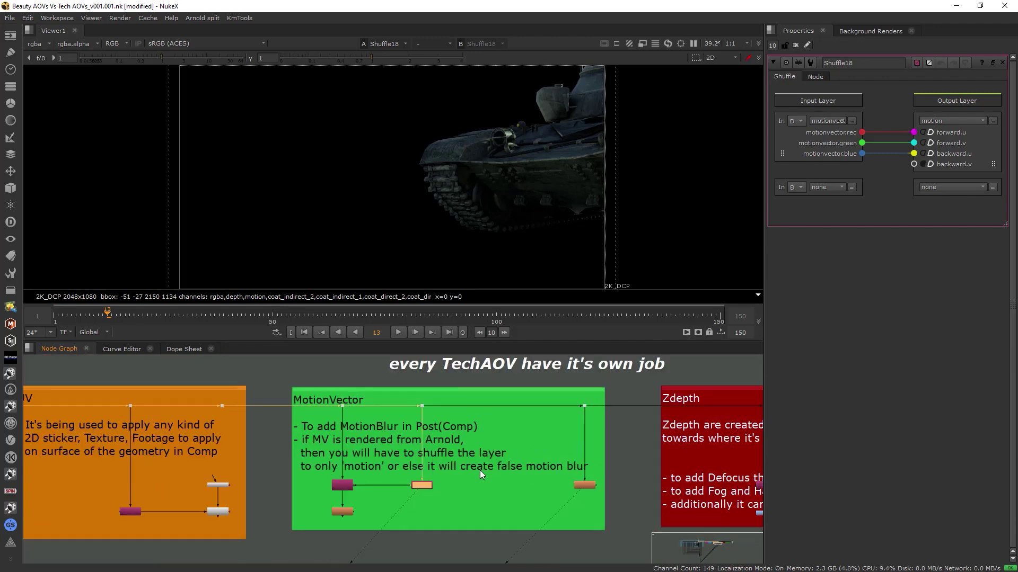
middle_drag(491, 461, 565, 426)
scroll(472, 445, up, 4)
scroll(499, 449, up, 5)
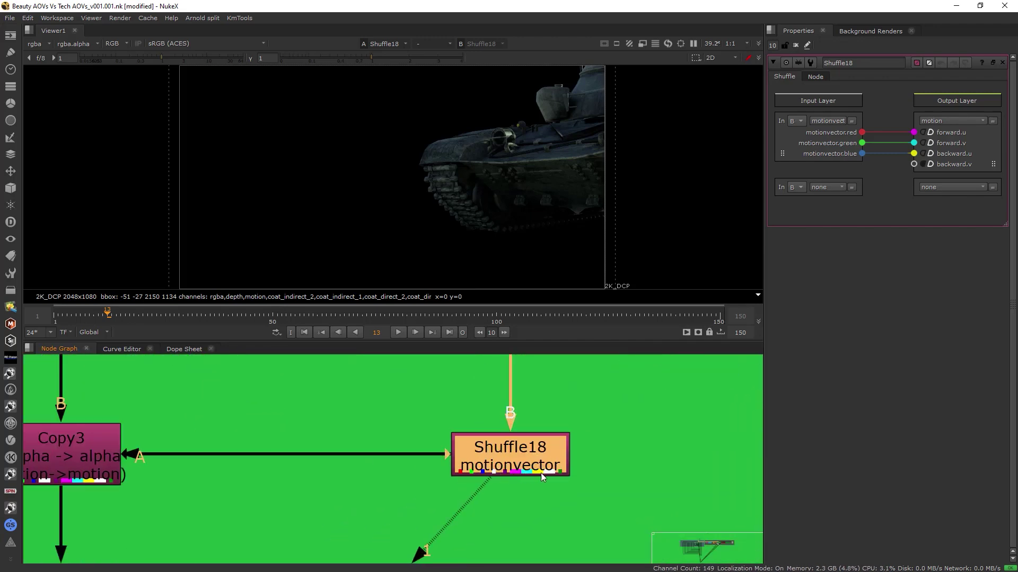
scroll(541, 472, down, 5)
scroll(341, 478, up, 7)
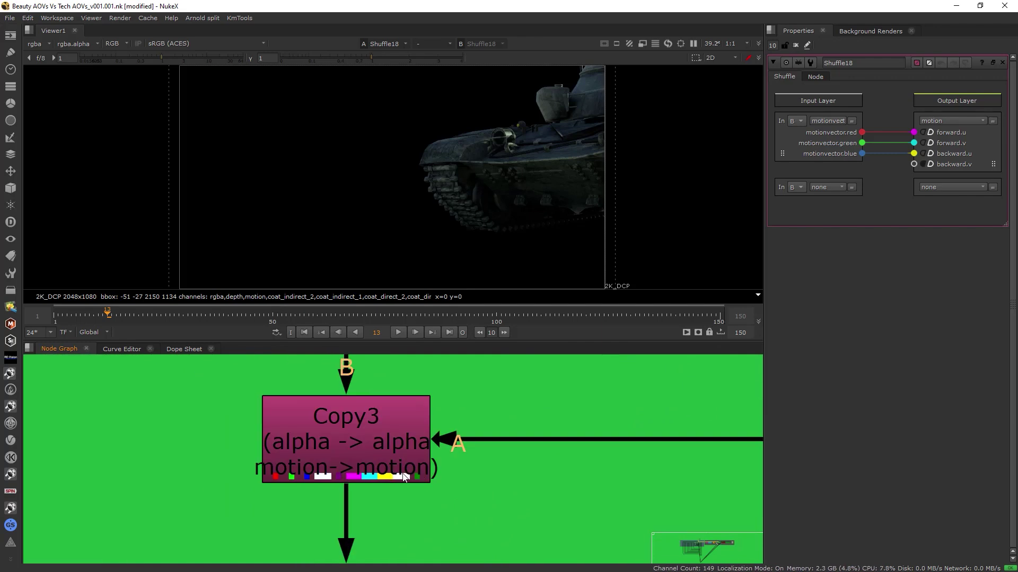
Show the VectorBlur2 result with its properties open and fit the image in the viewer
scroll(405, 477, down, 5)
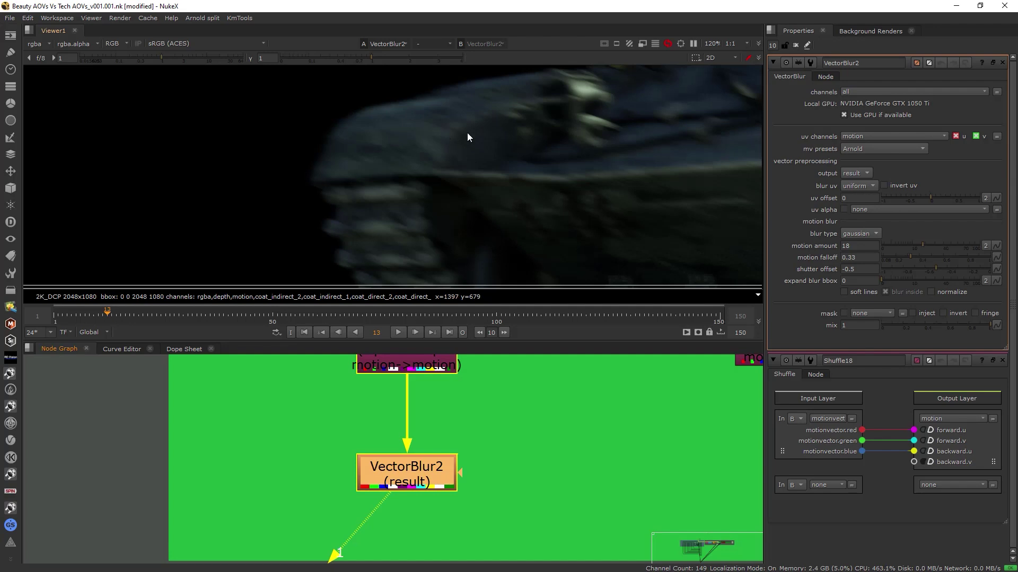
key(f)
scroll(551, 429, down, 4)
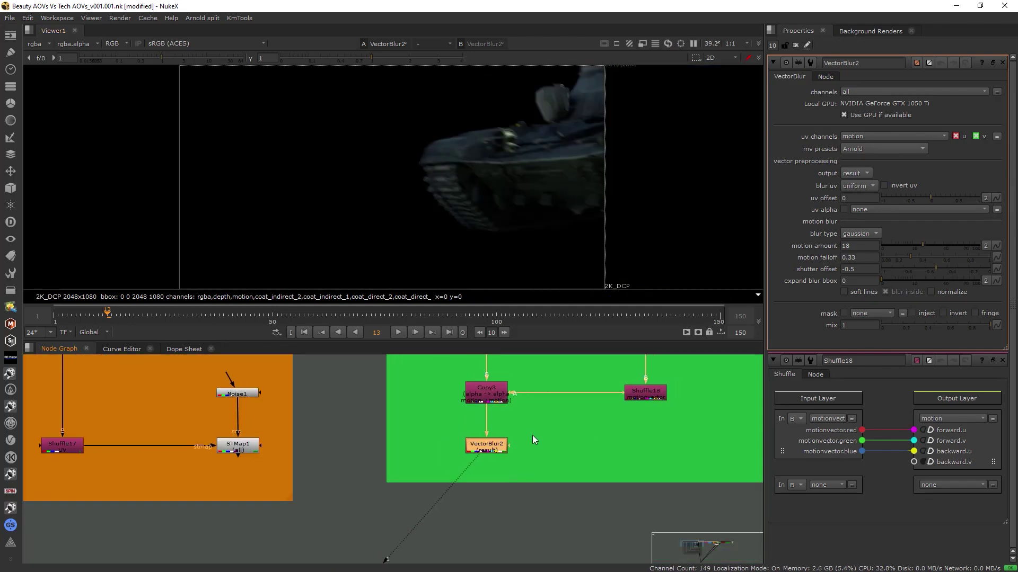
Show the unblurred tank render from the Dot above VectorBlur1 in the viewer
middle_drag(533, 440, 356, 467)
scroll(571, 444, up, 2)
scroll(444, 445, down, 4)
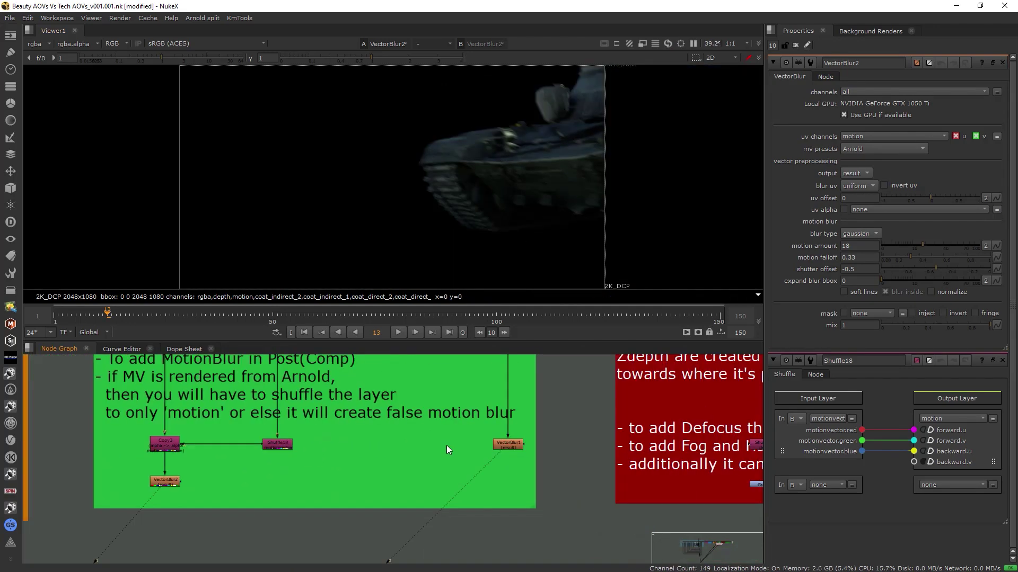
scroll(396, 444, up, 2)
middle_drag(446, 445, 407, 488)
click(490, 373)
key(1)
drag(622, 248, 378, 45)
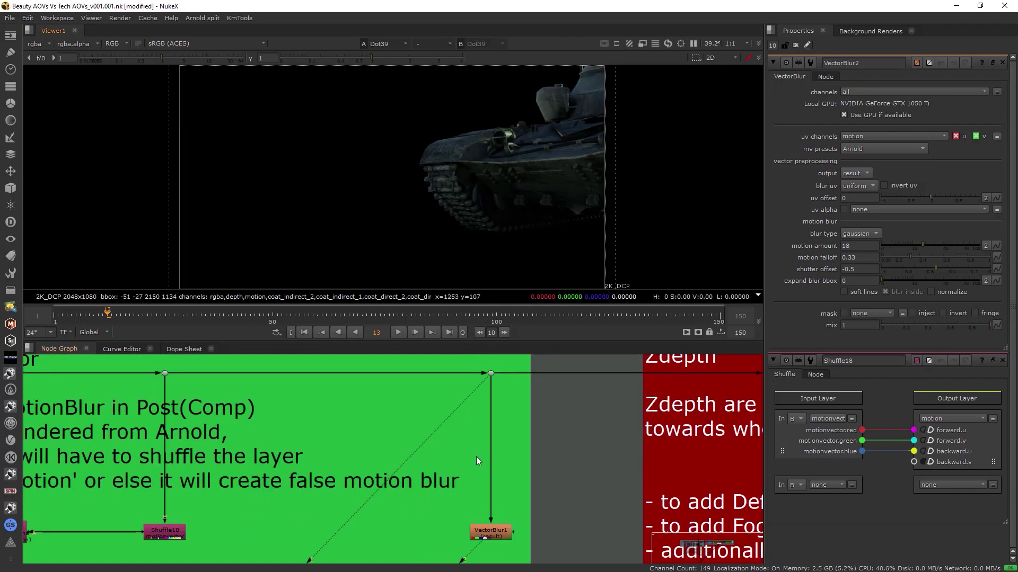
Open VectorBlur1's properties and inspect its motion blur result close up on the tank
scroll(483, 455, up, 1)
double_click(486, 479)
key(1)
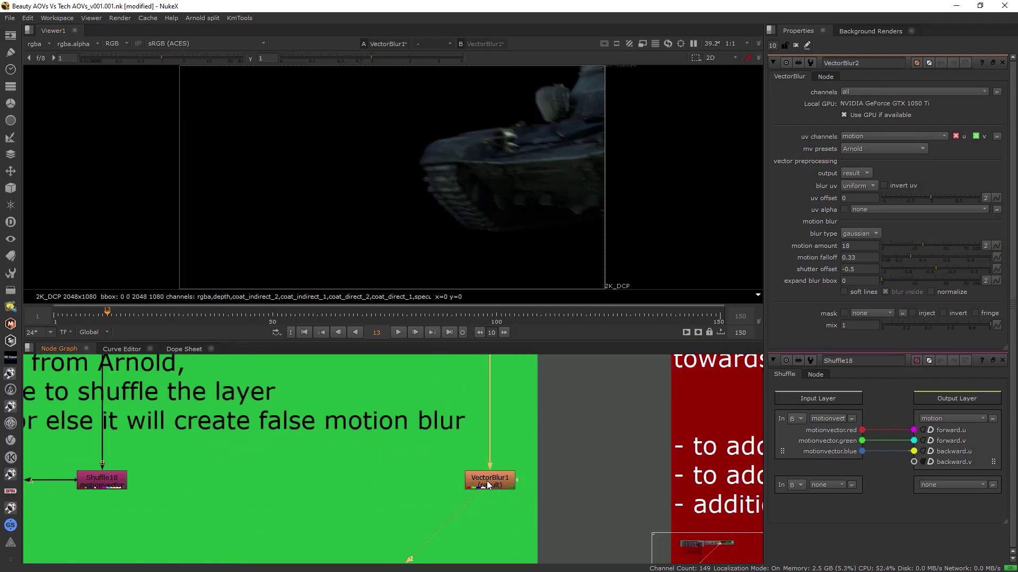
scroll(489, 144, up, 5)
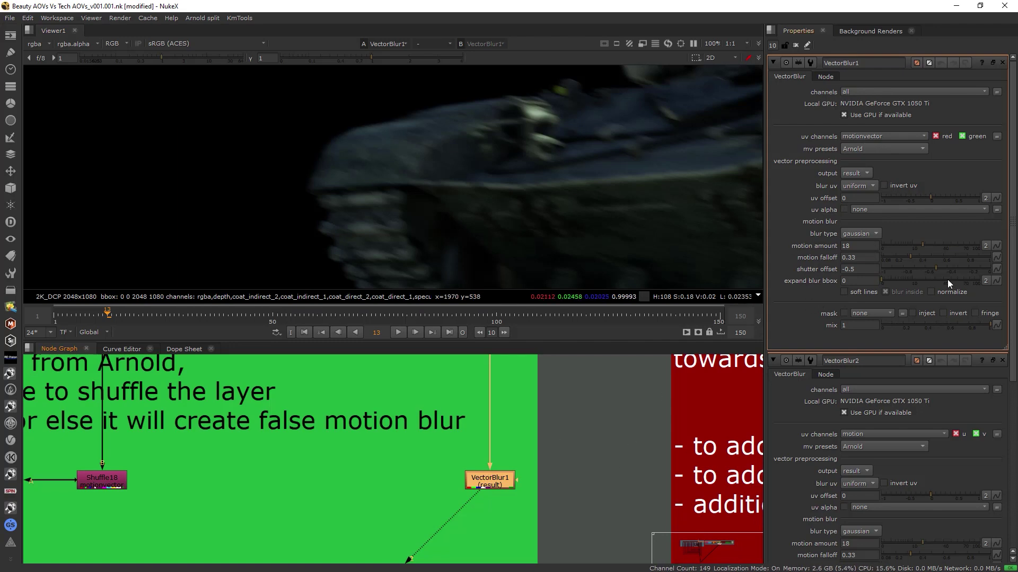
Return to the Copy3 and VectorBlur2 branch and reopen the Shuffle18 properties to review its motion channel routing
scroll(498, 453, down, 4)
middle_drag(267, 494, 361, 456)
scroll(358, 455, up, 4)
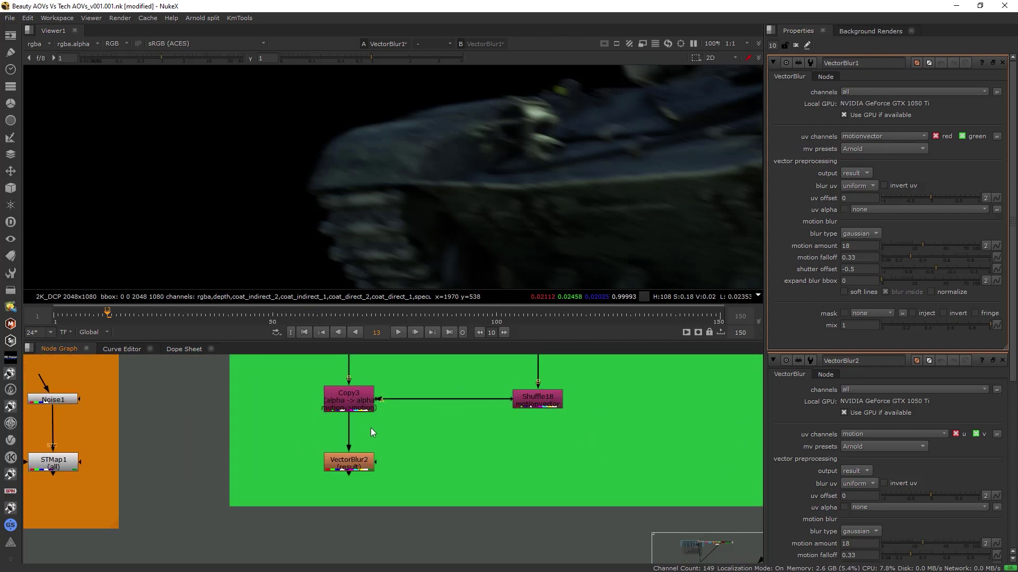
middle_drag(451, 425, 444, 466)
key(space)
middle_drag(531, 443, 514, 473)
scroll(514, 473, up, 3)
key(space)
double_click(514, 473)
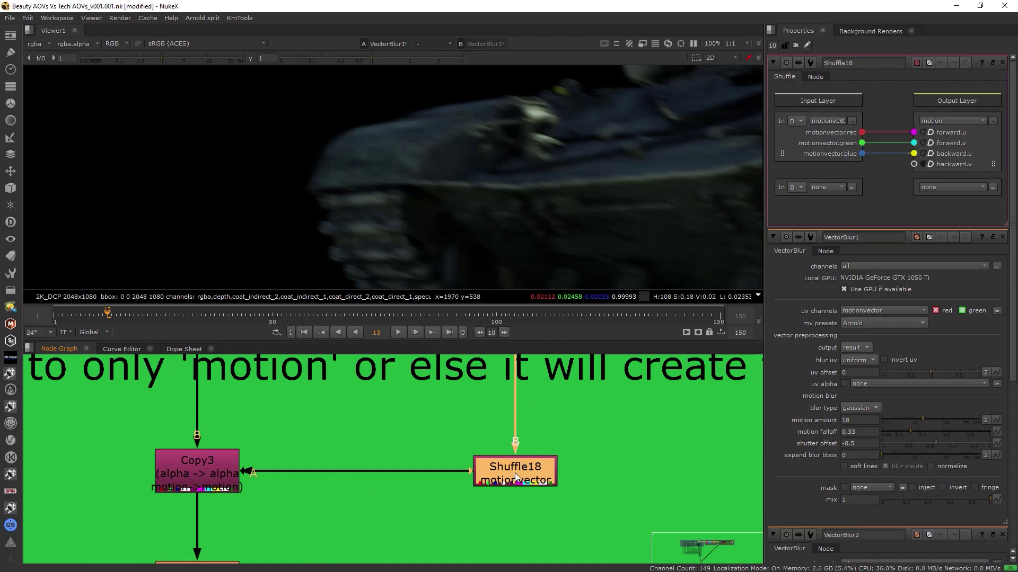
Show Shuffle18's output in the viewer and add a new Shuffle node beside it
key(1)
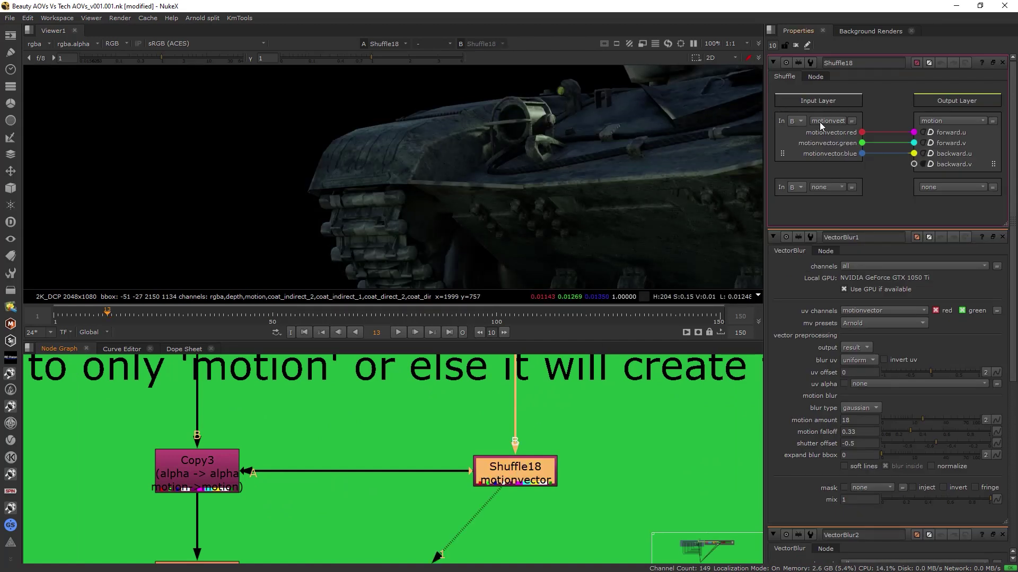
middle_drag(384, 474, 441, 470)
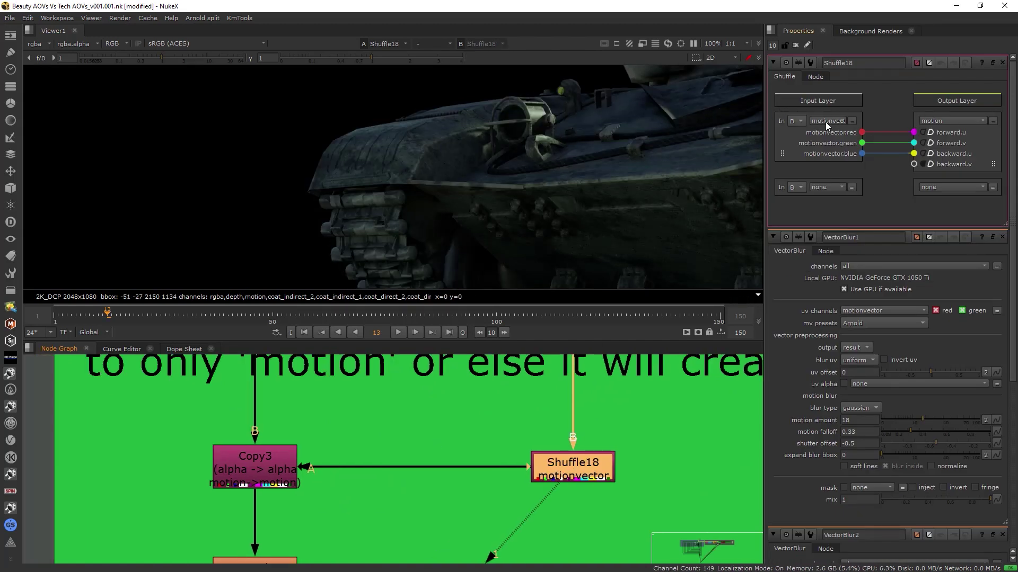
scroll(598, 462, down, 3)
middle_drag(637, 454, 505, 463)
scroll(505, 462, up, 2)
click(505, 462)
key(Tab)
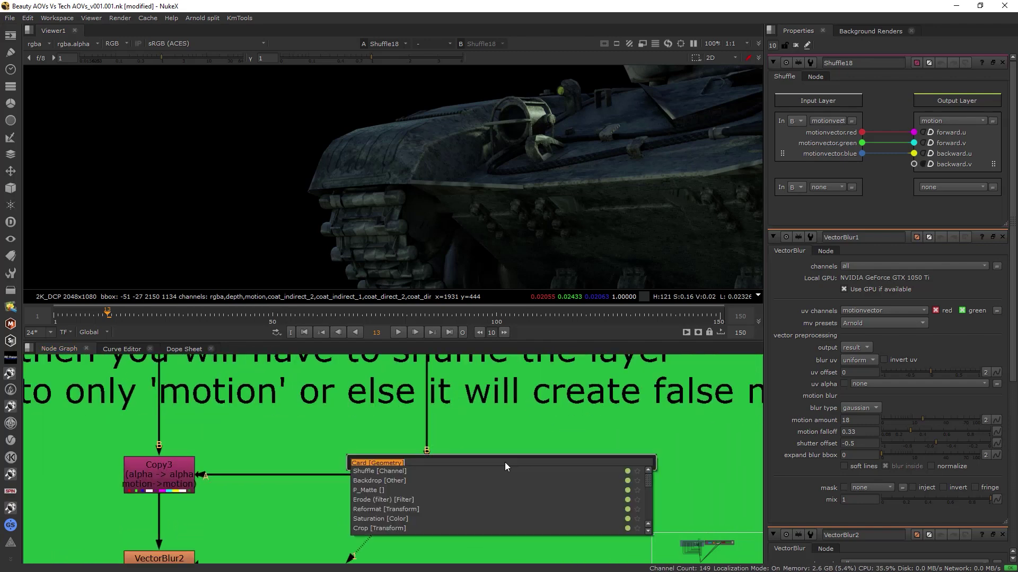
text(shuffle)
key(Return)
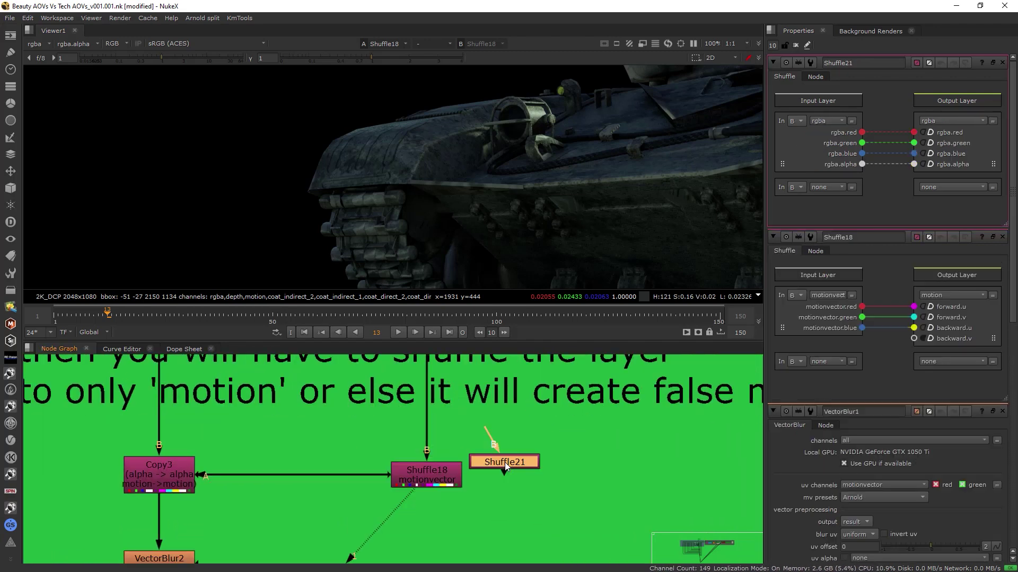
Connect the new Shuffle node's B input to the Dot above Shuffle18
middle_drag(510, 483, 430, 501)
key(space)
scroll(430, 500, down, 1)
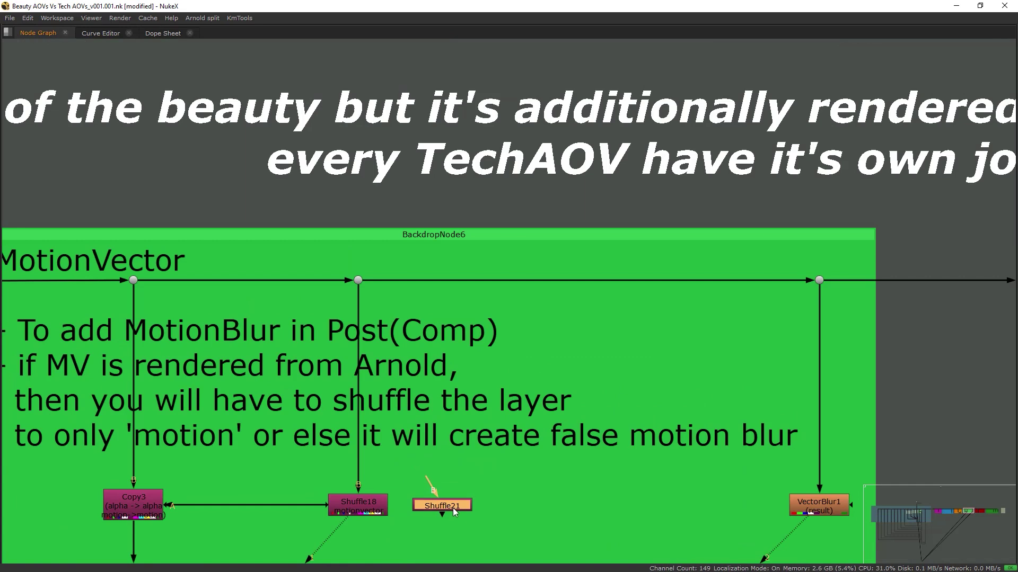
drag(440, 492, 359, 280)
key(space)
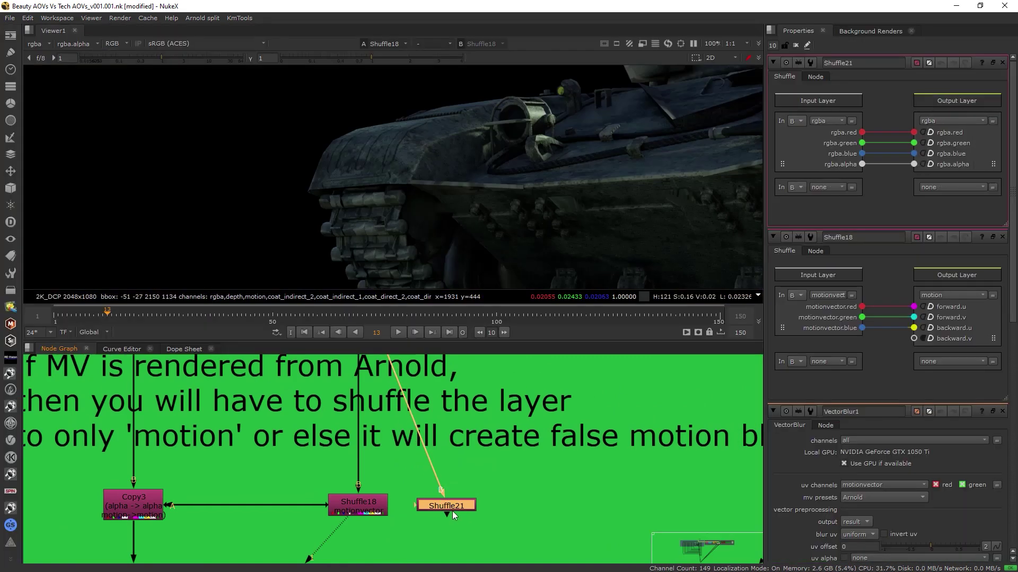
Show the new Shuffle node in the viewer and set its input layer to motionvector
key(1)
click(455, 511)
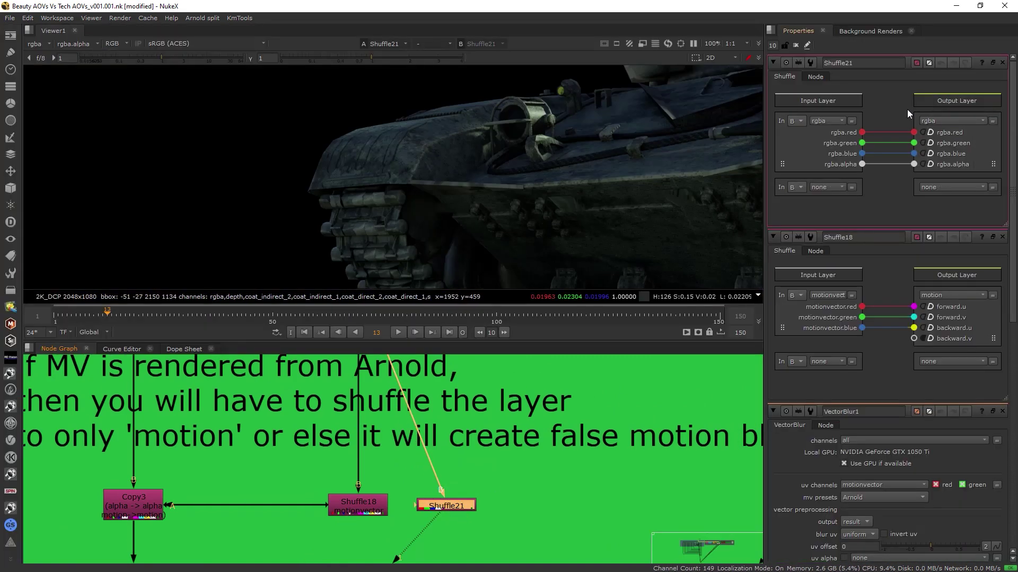
click(822, 120)
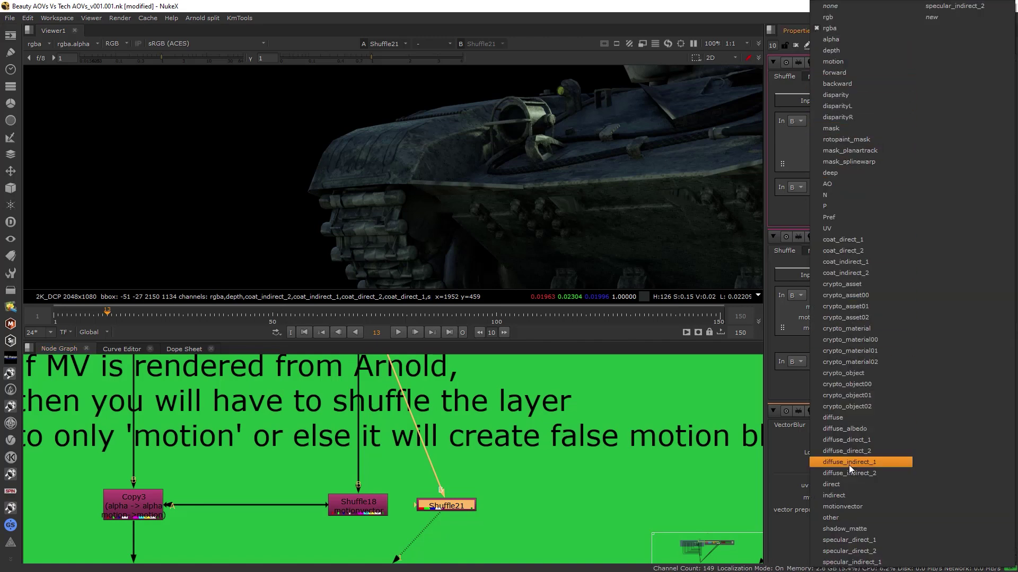
click(858, 506)
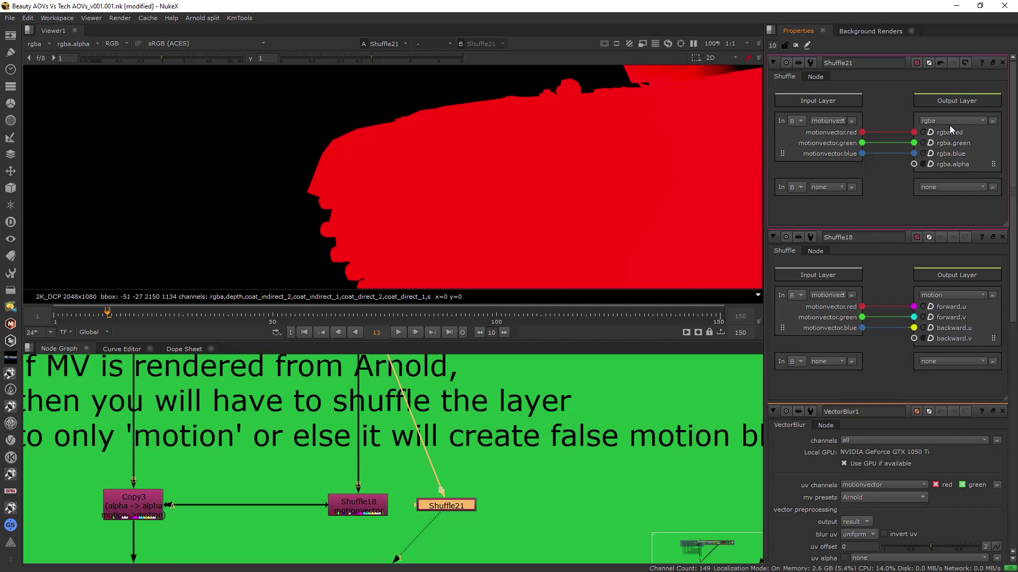
Create a motion output layer for the new Shuffle with channels forward.u, forward.v, backward.u and backward.v
click(930, 122)
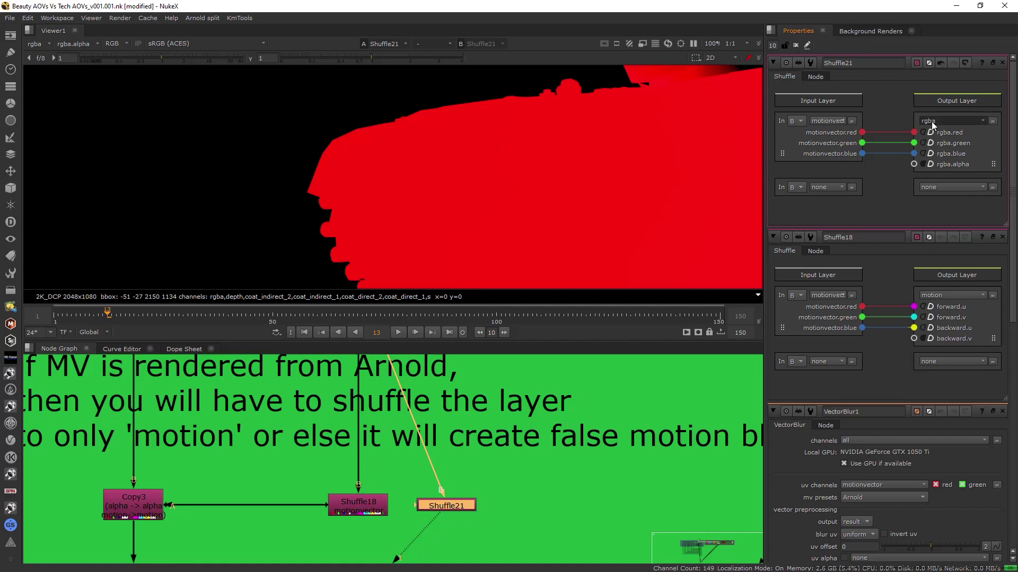
click(937, 18)
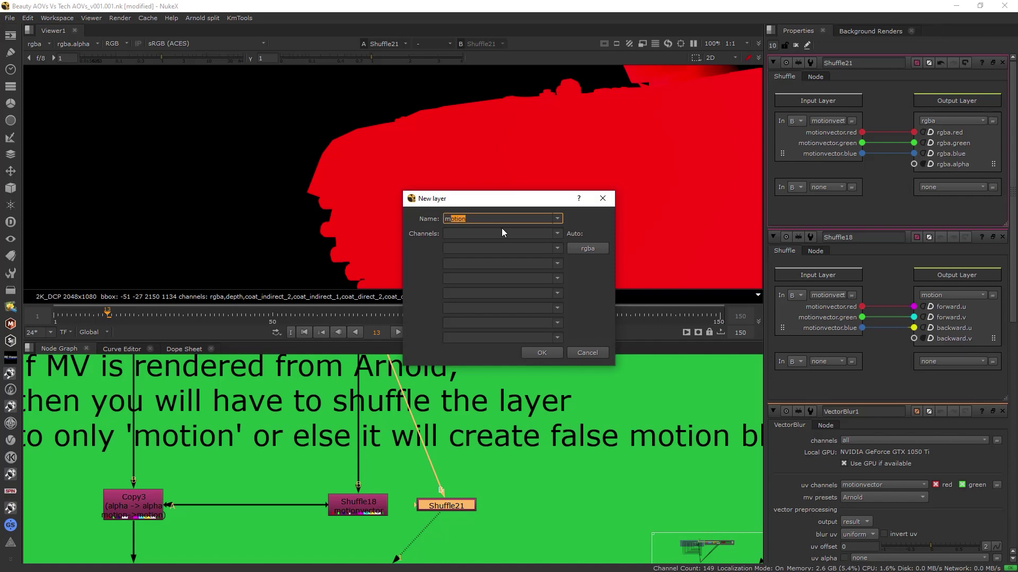
text(motion)
key(Tab)
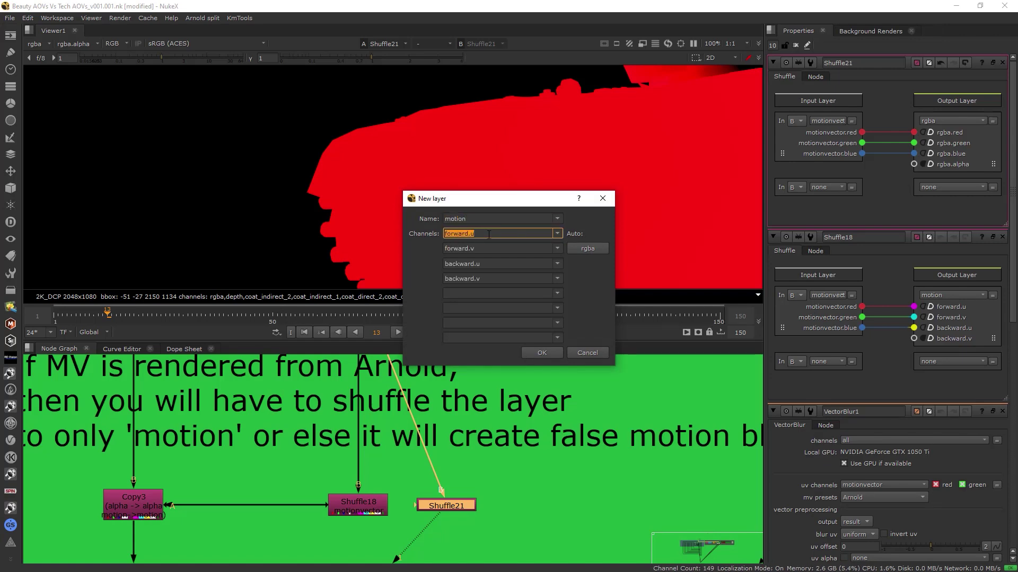
key(Tab)
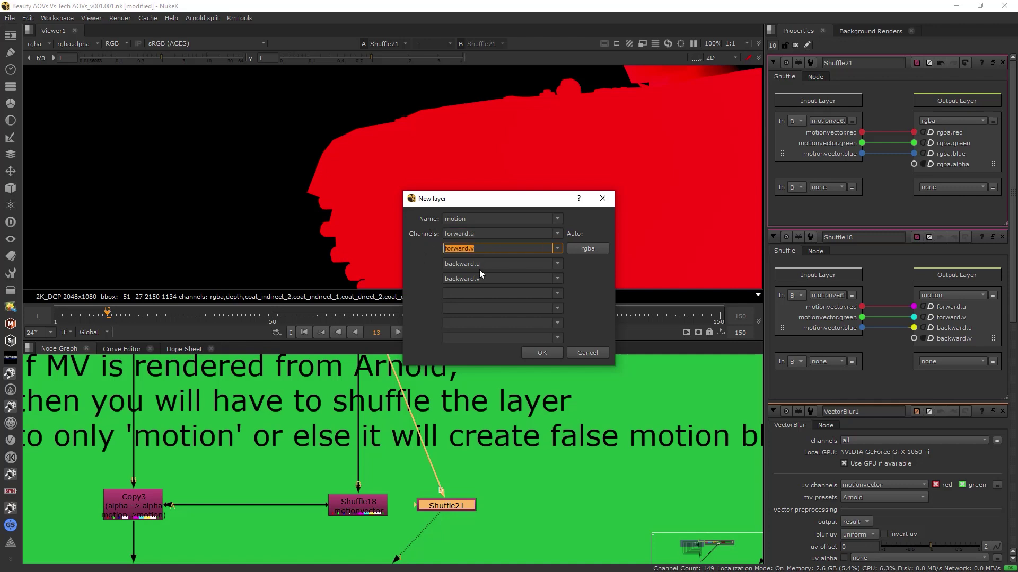
key(Tab)
key(Tab)
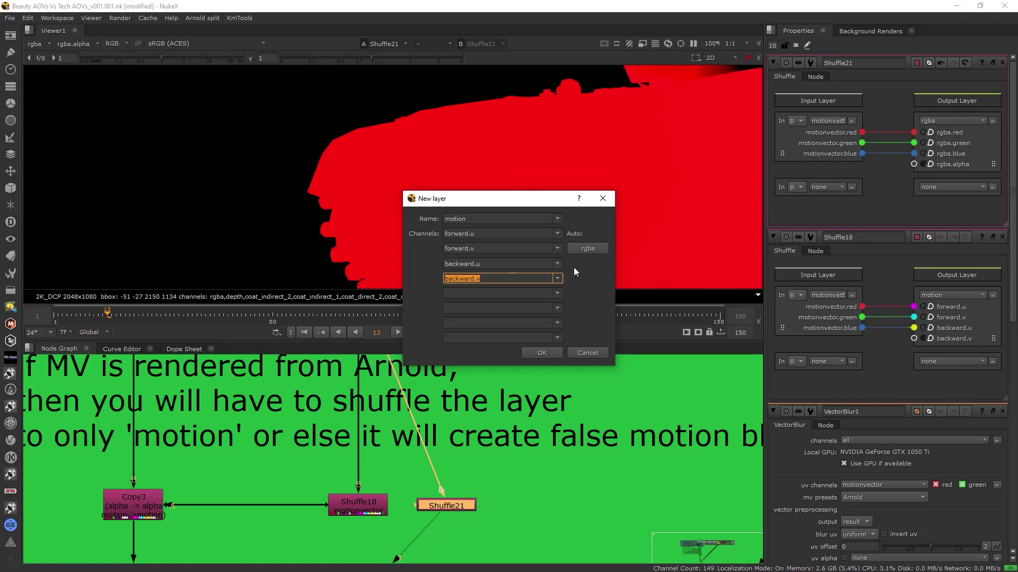
click(542, 351)
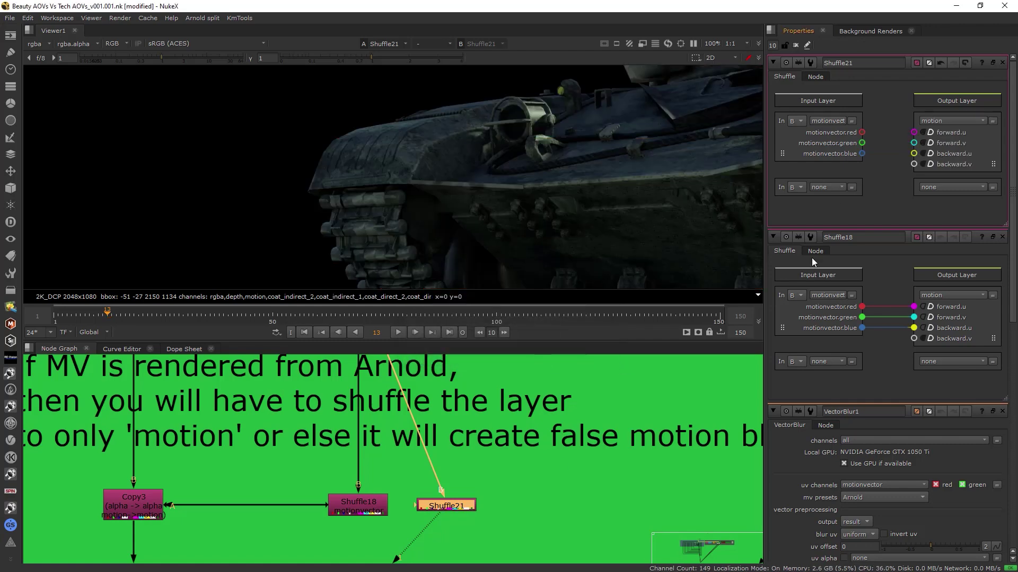
Replace Shuffle18 with the new Shuffle node, labelled [value in1] and aligned beneath the Dot
click(815, 77)
click(522, 517)
key(Delete)
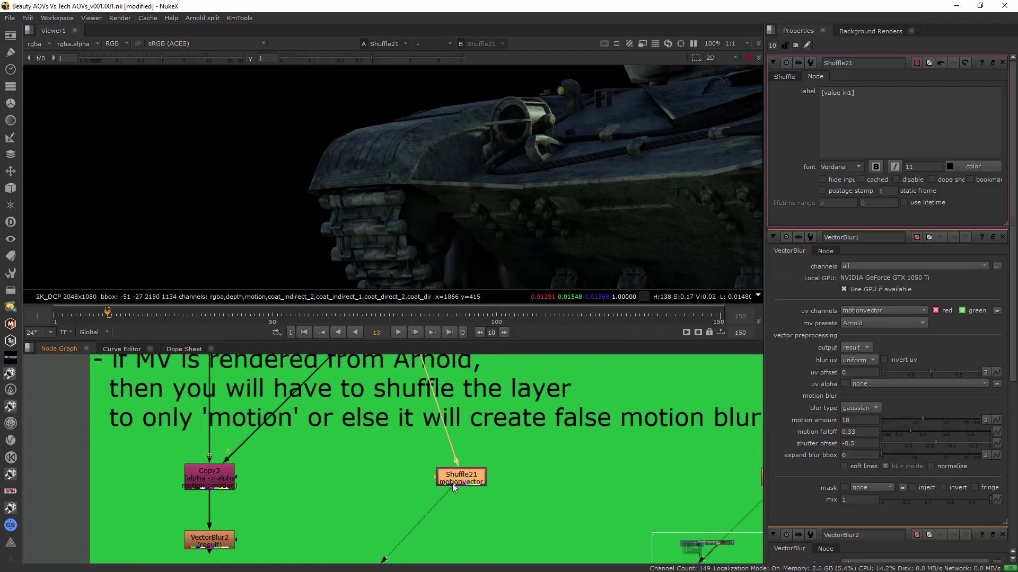
drag(453, 483, 397, 480)
click(456, 480)
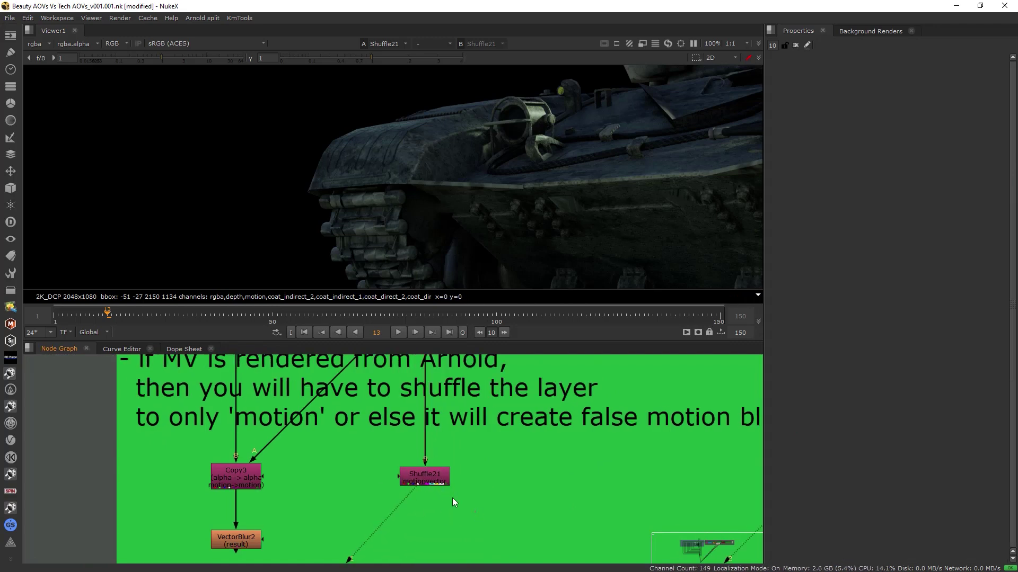
click(432, 479)
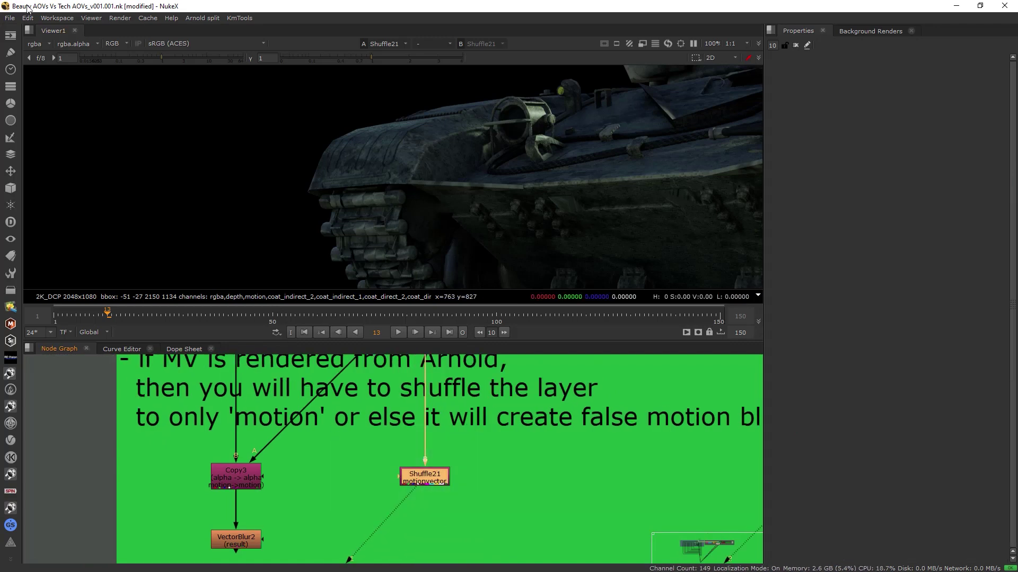
Display the motion layer in the viewer and route Shuffle21's motionvector red, green and blue to forward.u, forward.v and backward.u
click(45, 44)
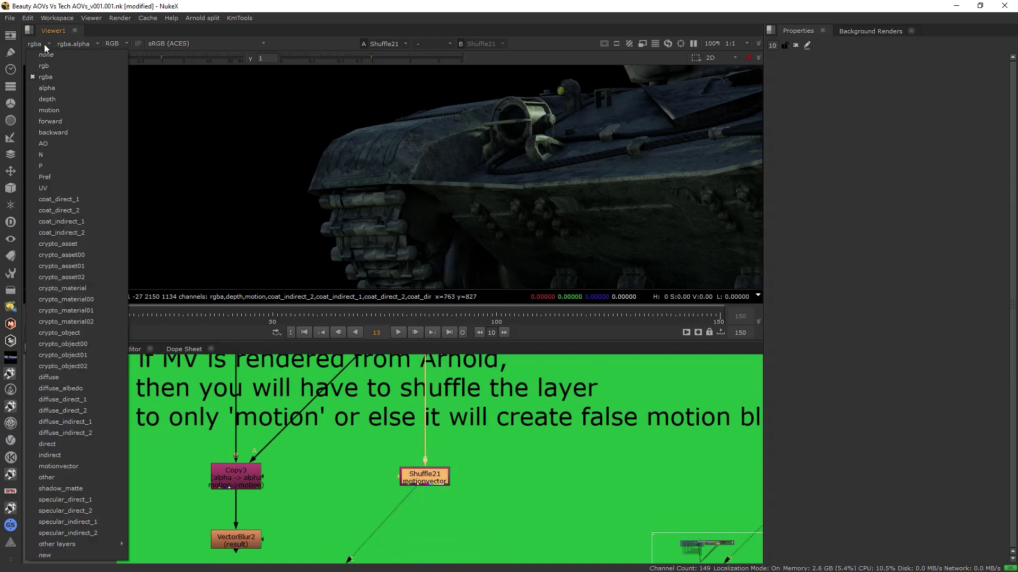
click(53, 109)
scroll(265, 119, down, 6)
double_click(424, 476)
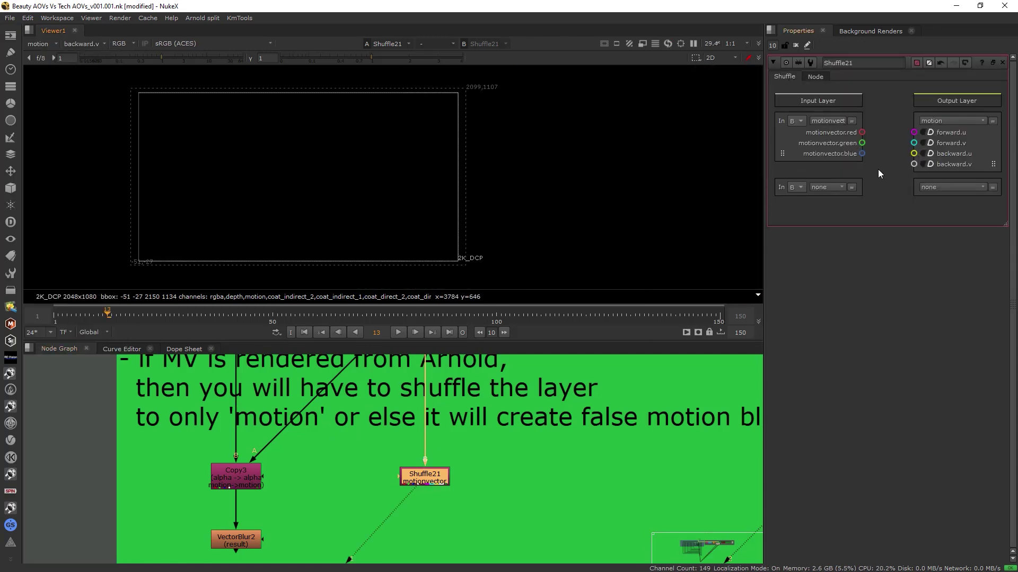
drag(781, 154, 948, 148)
key(f)
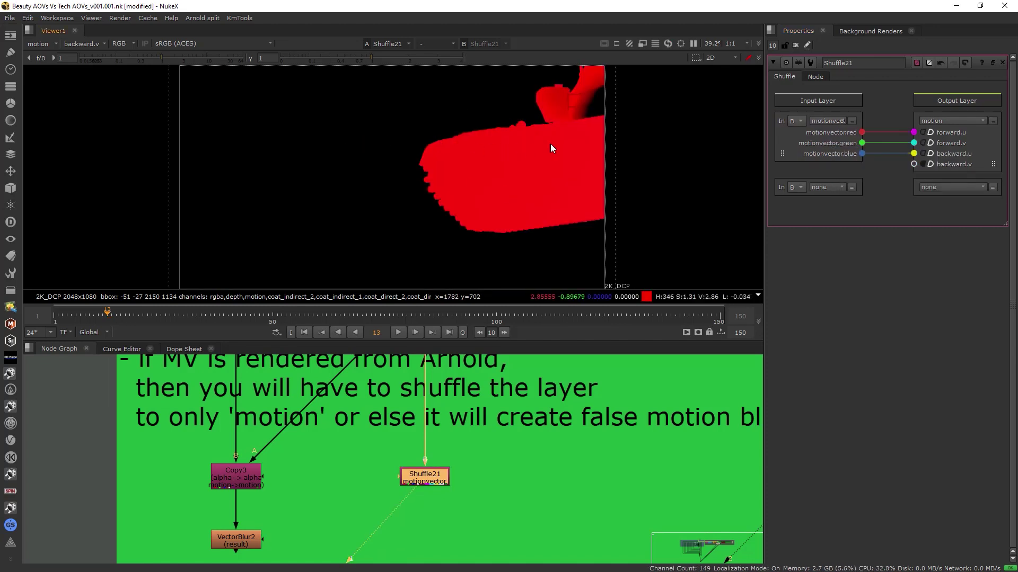
Show Copy3's rgba output in the viewer and review its connections to the Dots above
key(ctrl+z)
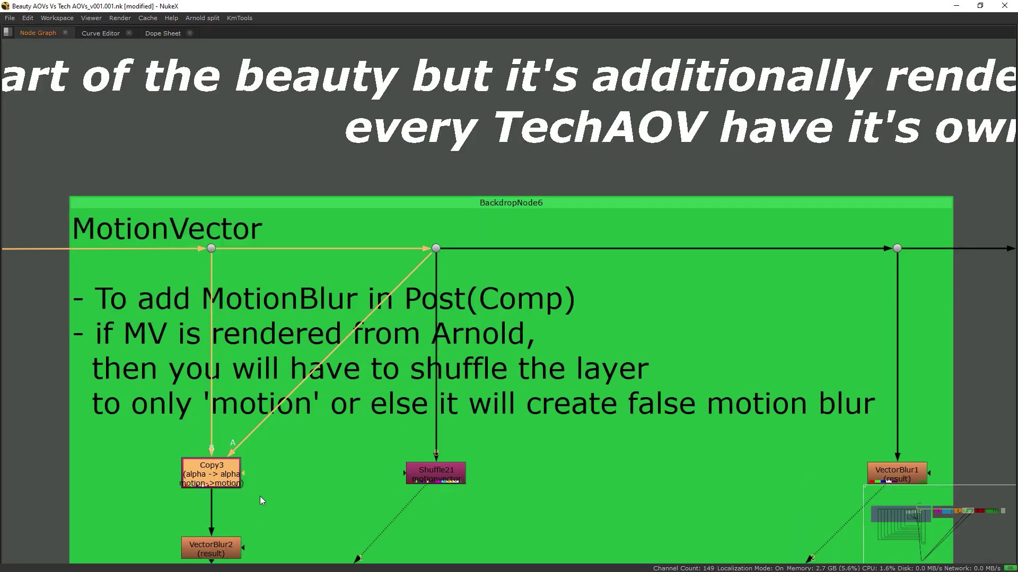
drag(270, 510, 142, 413)
key(space)
key(1)
key(space)
drag(233, 368, 171, 204)
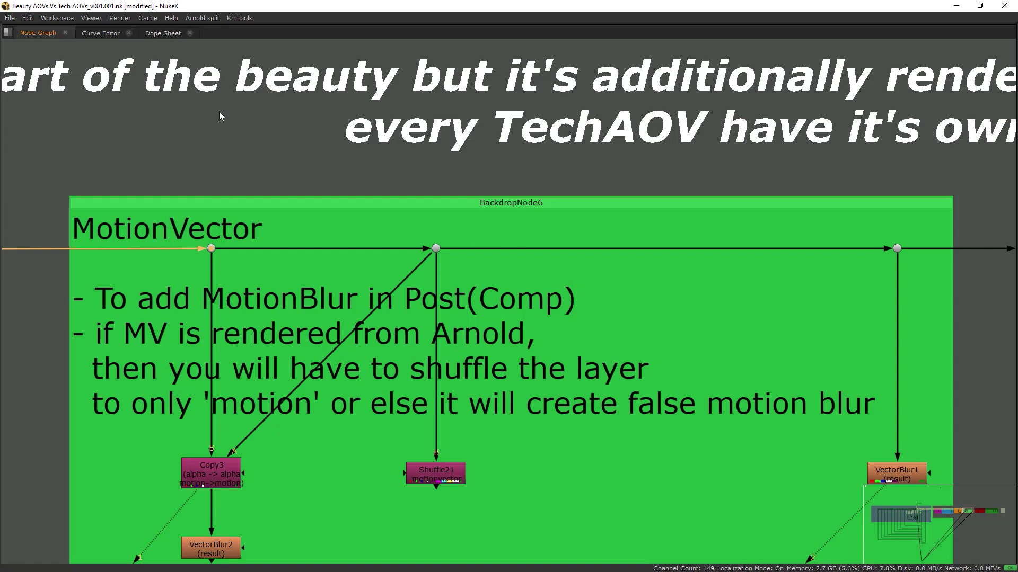
scroll(252, 483, down, 2)
key(space)
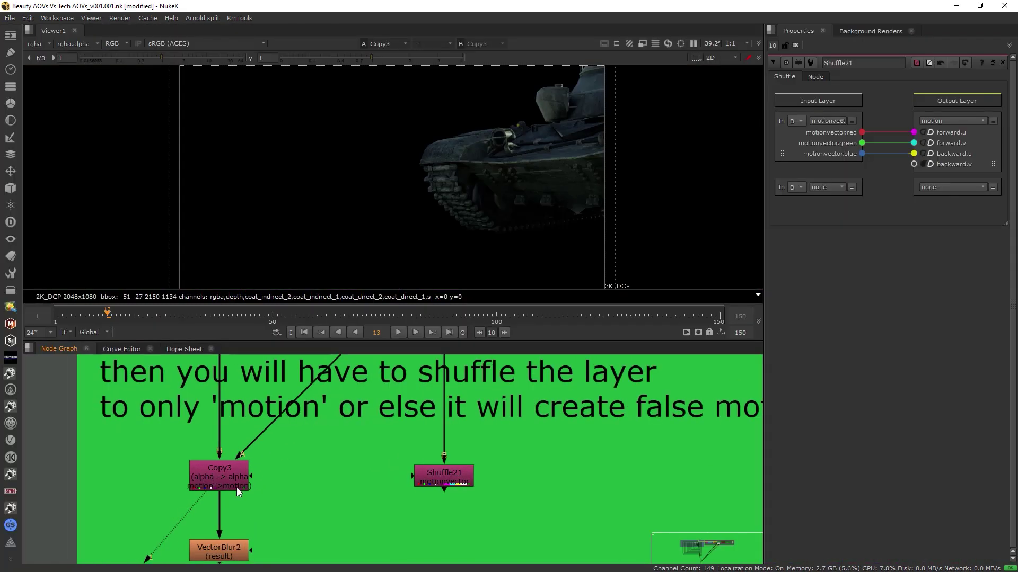
Replace Copy3 above VectorBlur2 with a new Copy node and connect its A input to Shuffle21
key(k)
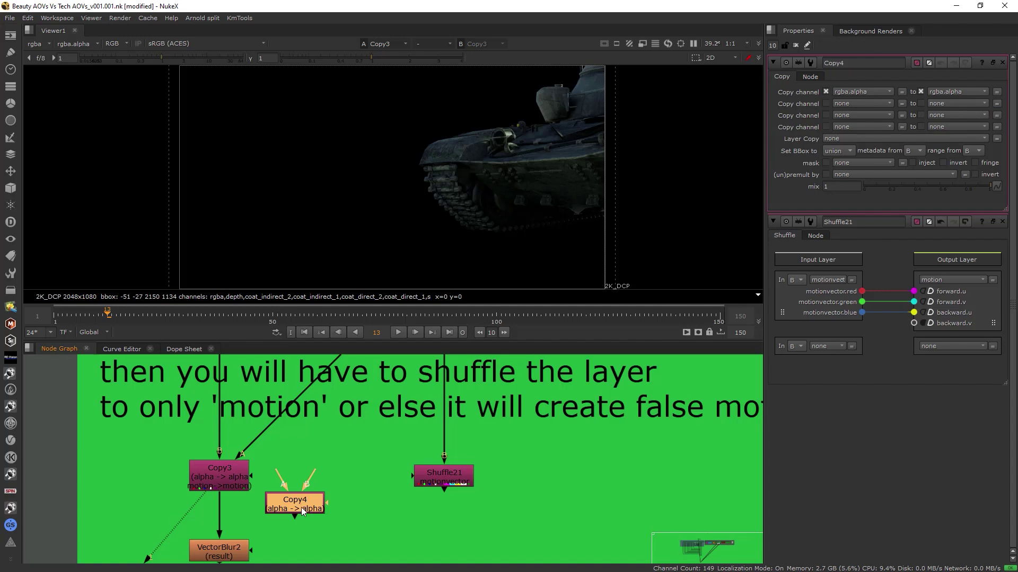
click(218, 479)
key(Delete)
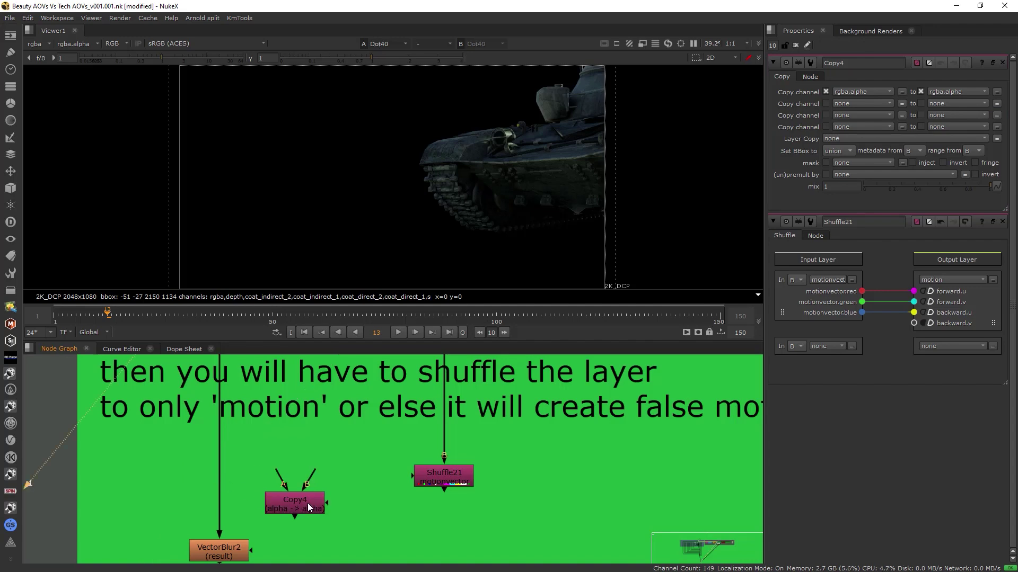
drag(307, 503, 228, 473)
scroll(286, 487, up, 1)
scroll(302, 467, down, 2)
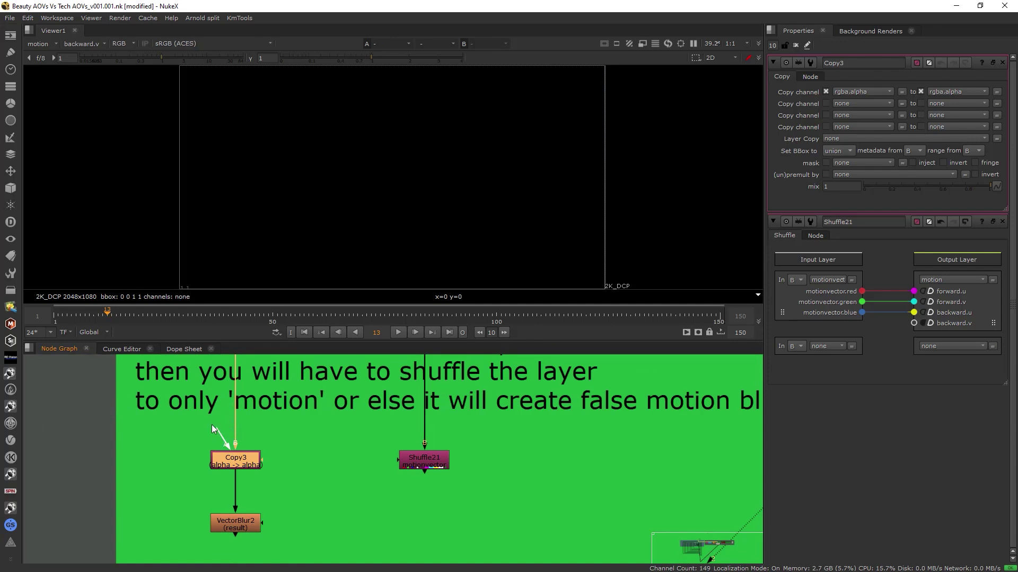
drag(211, 424, 429, 462)
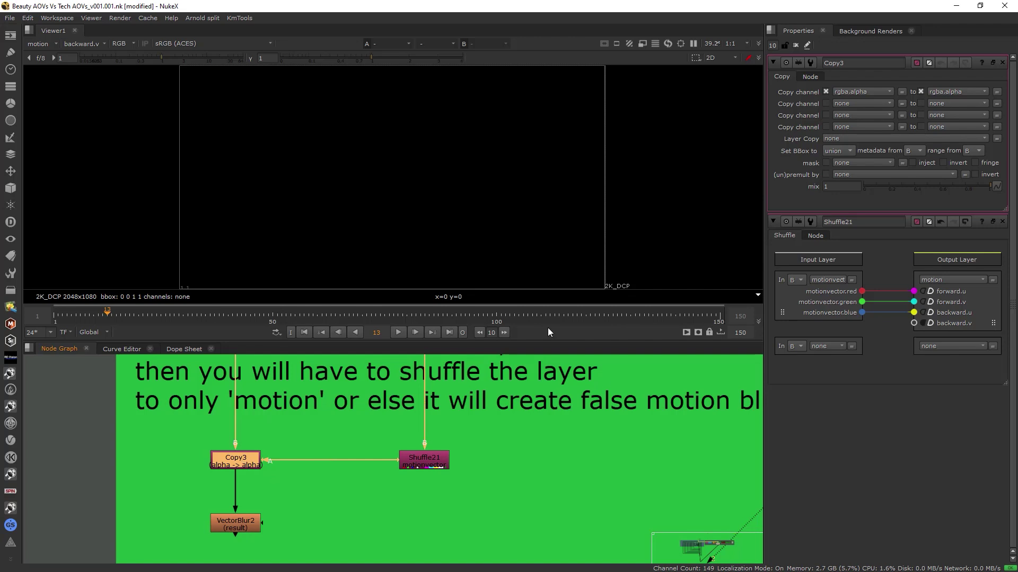
Disable the new Copy node's rgba.alpha channel copy and set its Layer Copy to motion
click(826, 91)
click(921, 92)
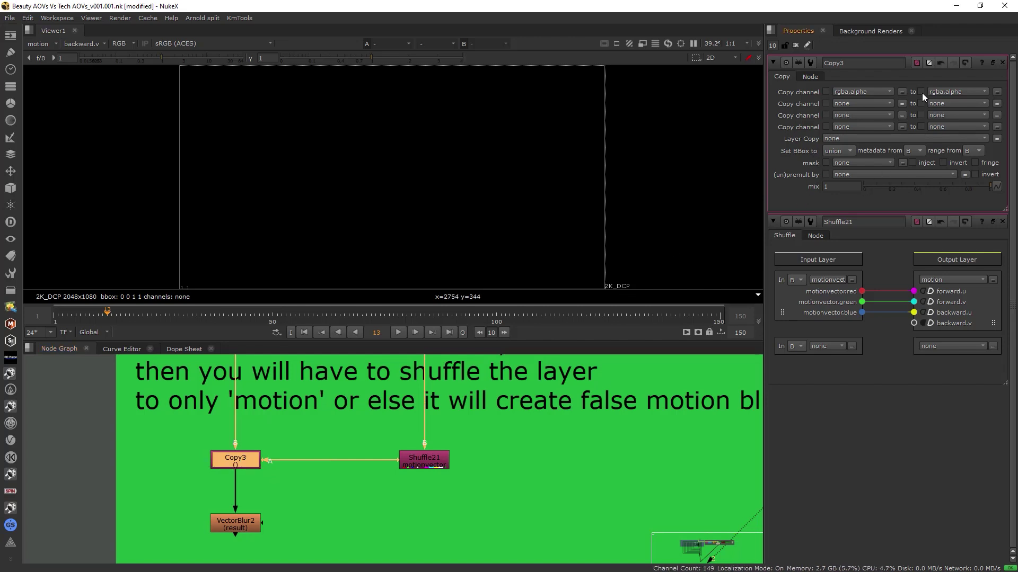
click(829, 138)
click(837, 126)
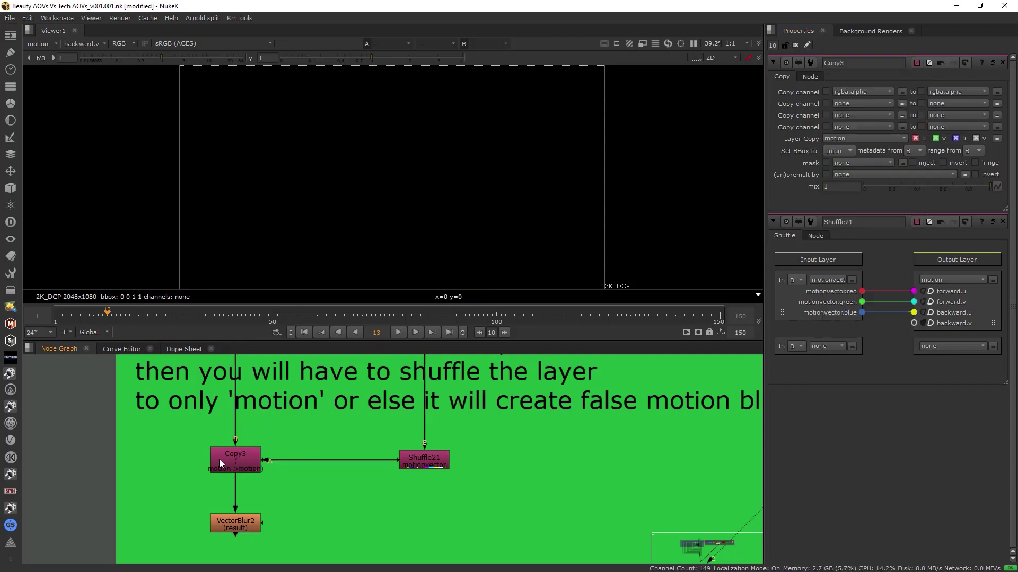
Show the Copy node's motion output in the viewer, toggling the node off and on to compare, and close the open properties
click(235, 459)
key(1)
click(247, 459)
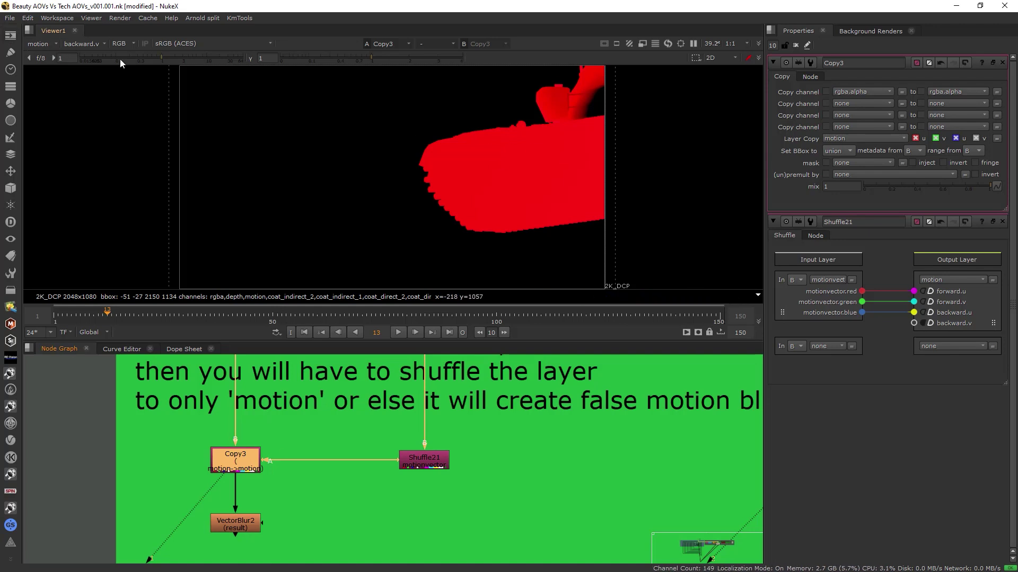
key(d)
key(d)
key(d)
key(d)
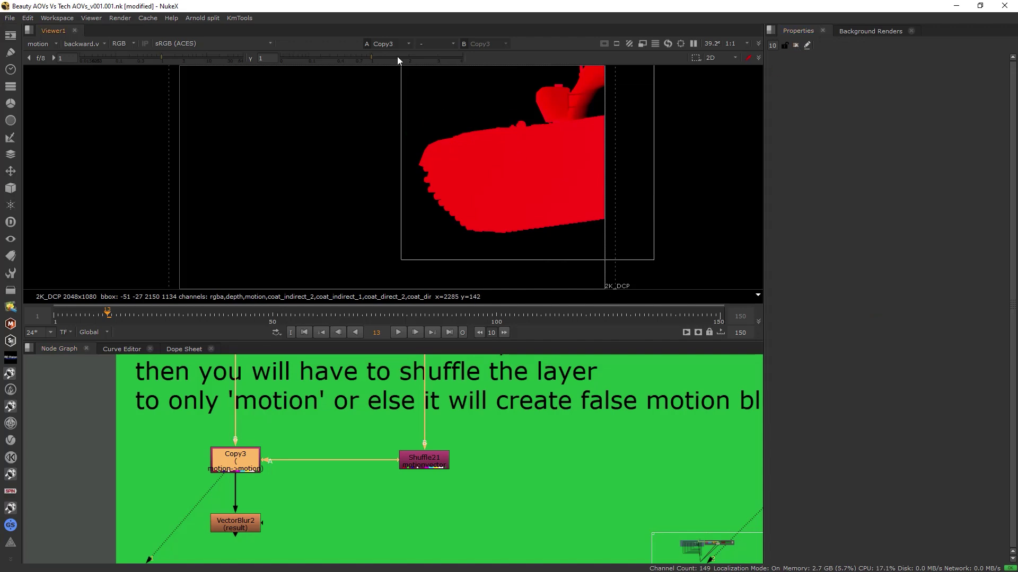
Show the VectorBlur2 result in the viewer with its properties open and inspect the motion blur
scroll(285, 540, down, 2)
middle_drag(285, 537, 323, 507)
scroll(323, 507, up, 1)
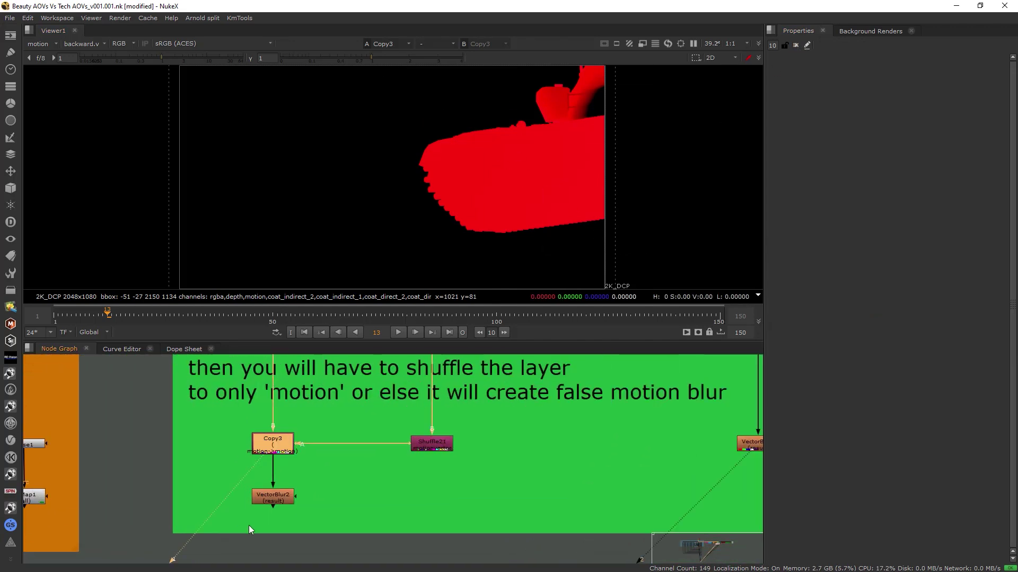
drag(283, 545, 342, 527)
key(1)
double_click(282, 491)
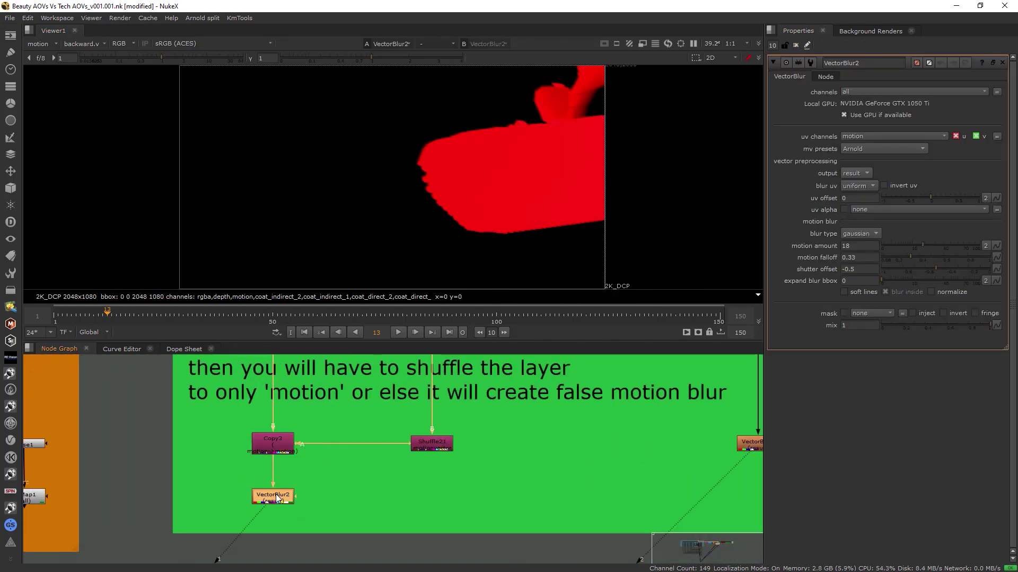
scroll(285, 491, up, 2)
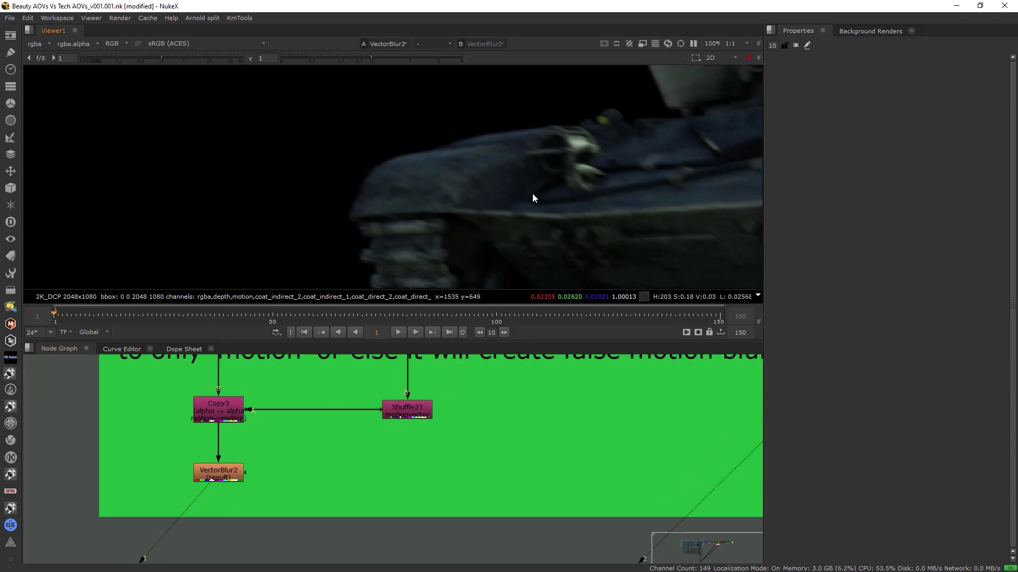
Inspect the motion-blurred tank from VectorBlur2 in the viewer, open that node's properties to review its settings, and close them
scroll(532, 193, down, 2)
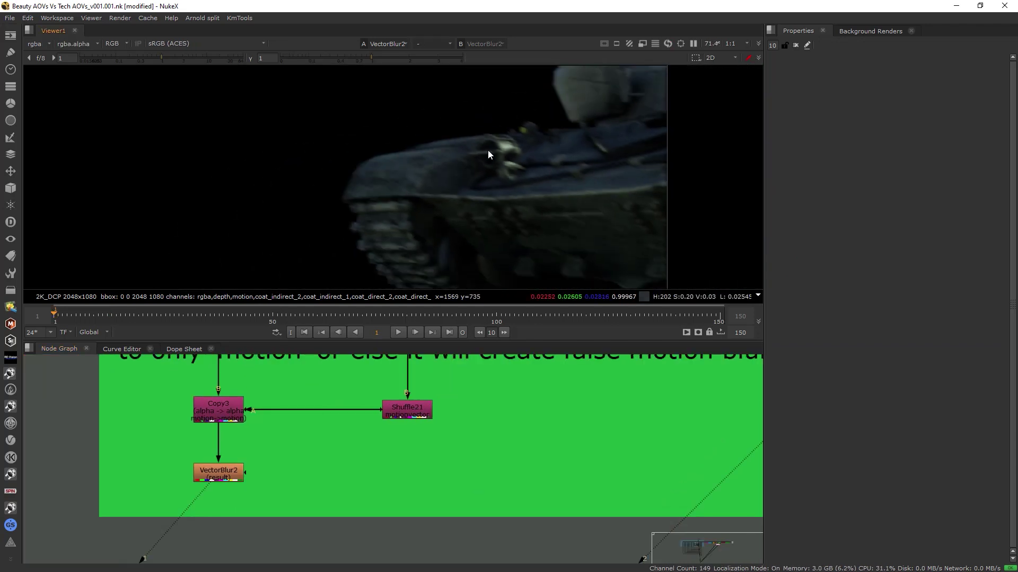
middle_drag(488, 151, 521, 162)
click(398, 414)
middle_drag(389, 423, 459, 468)
drag(538, 502, 425, 413)
double_click(288, 517)
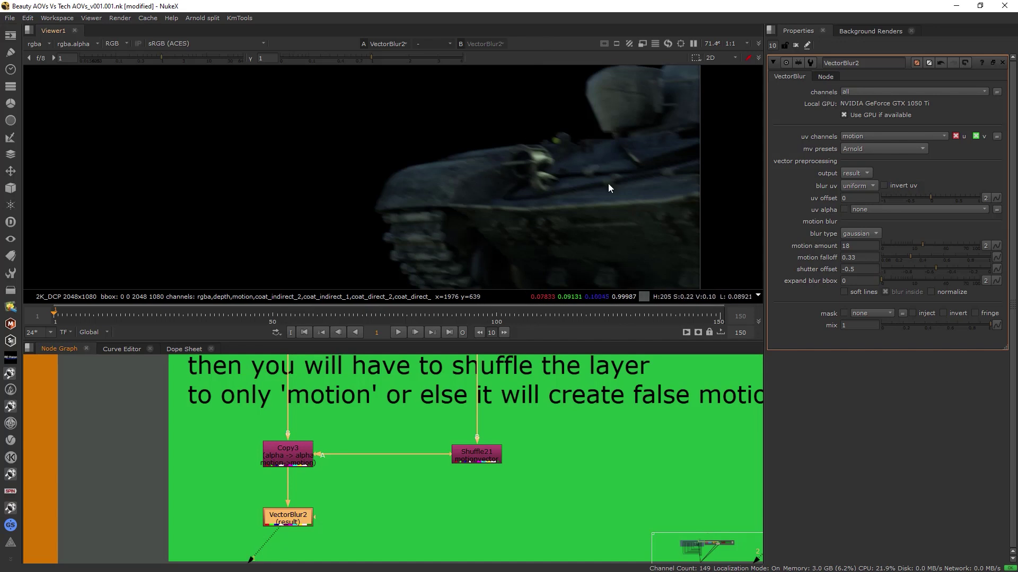
click(796, 46)
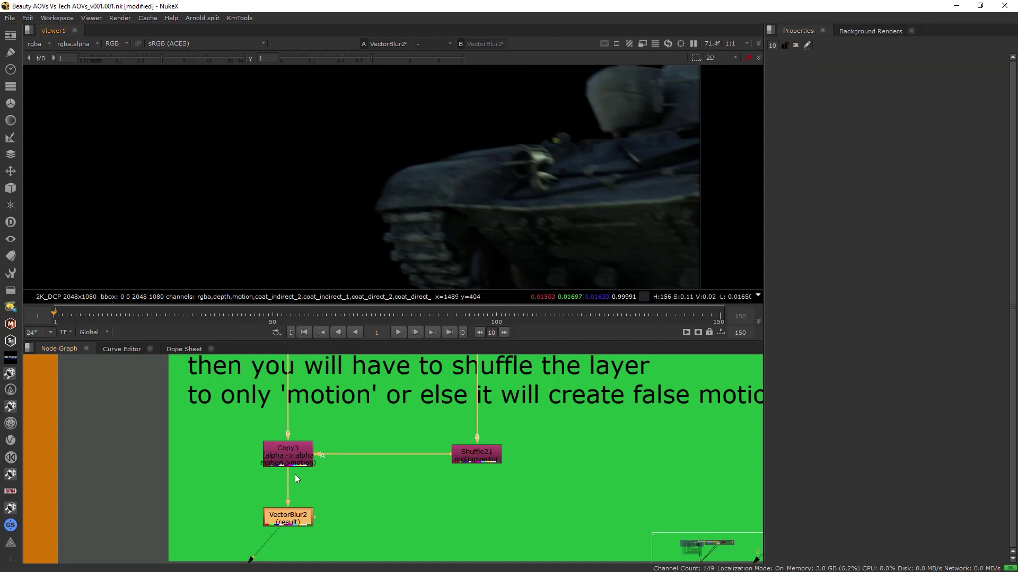
Show the Zdepth section's Shuffle19 depth pass in the viewer, fit the frame and lower the viewer gain to 0.058
drag(371, 491, 214, 397)
scroll(257, 443, down, 3)
middle_drag(467, 451, 238, 457)
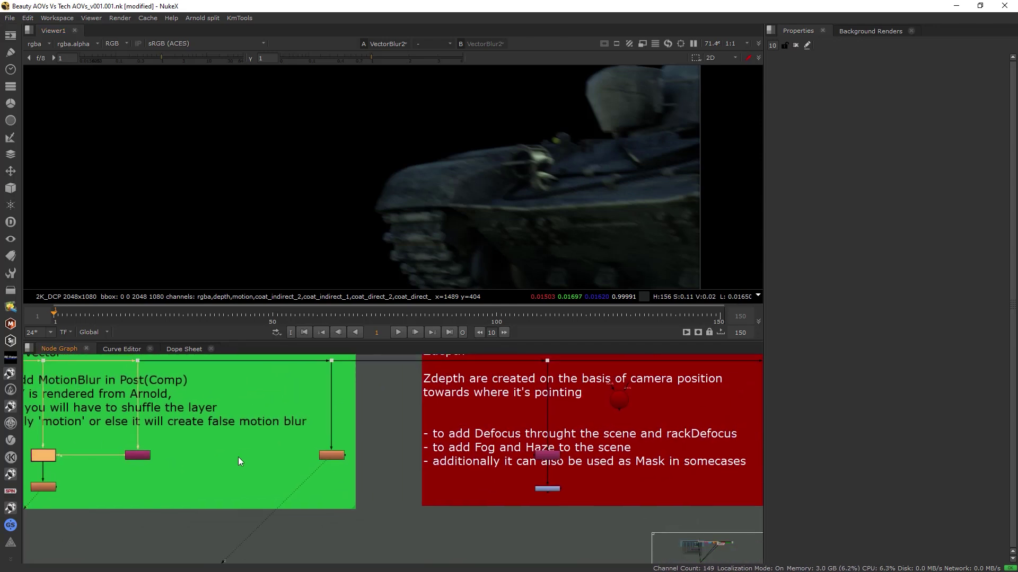
scroll(239, 457, down, 3)
scroll(440, 442, up, 6)
drag(386, 483, 386, 421)
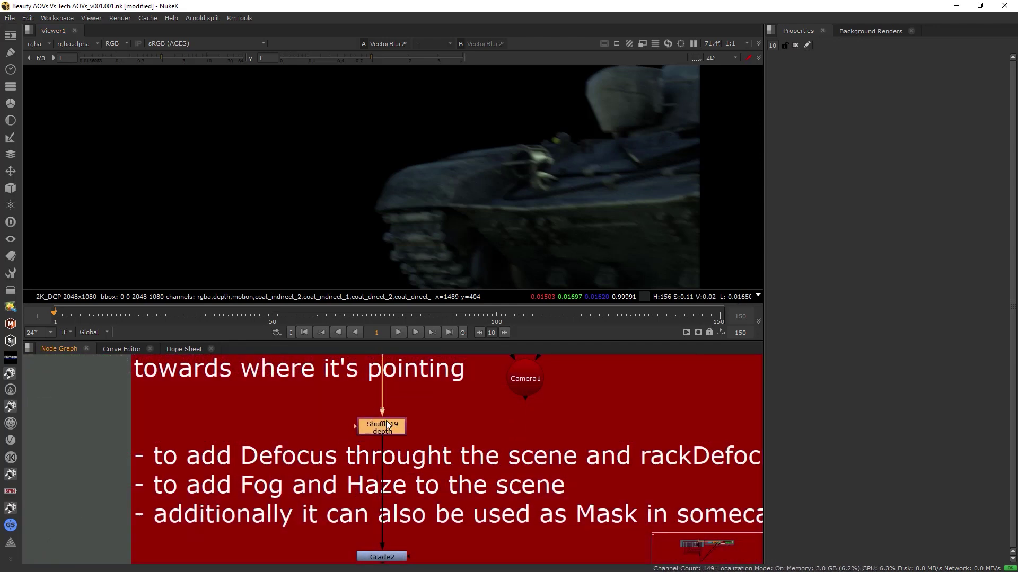
scroll(387, 424, down, 3)
key(1)
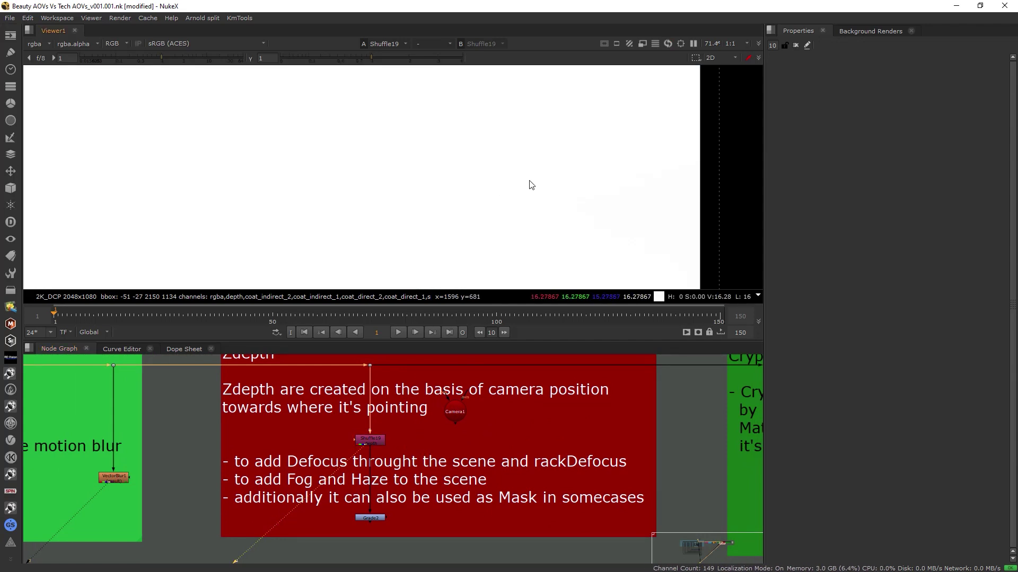
key(f)
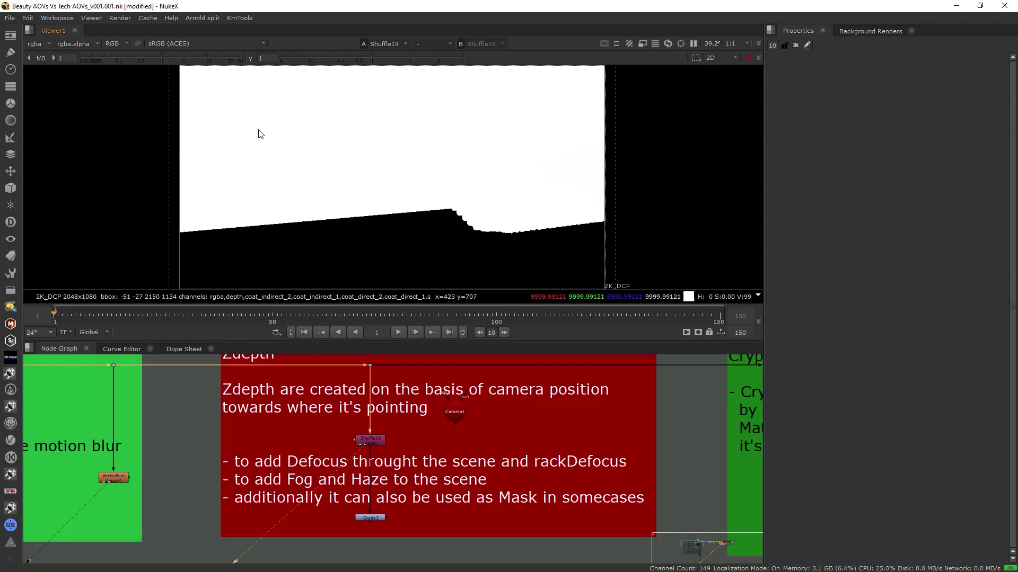
drag(161, 60, 104, 57)
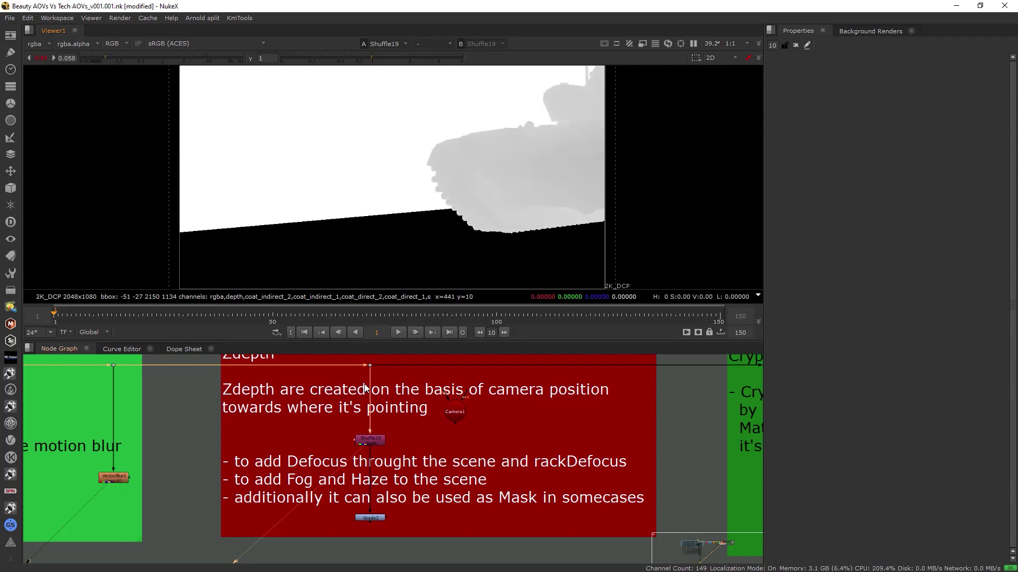
Move Camera1 slightly lower in the Zdepth section and show it in an enlarged 3D viewer with its properties open
click(454, 412)
drag(456, 435, 458, 443)
key(1)
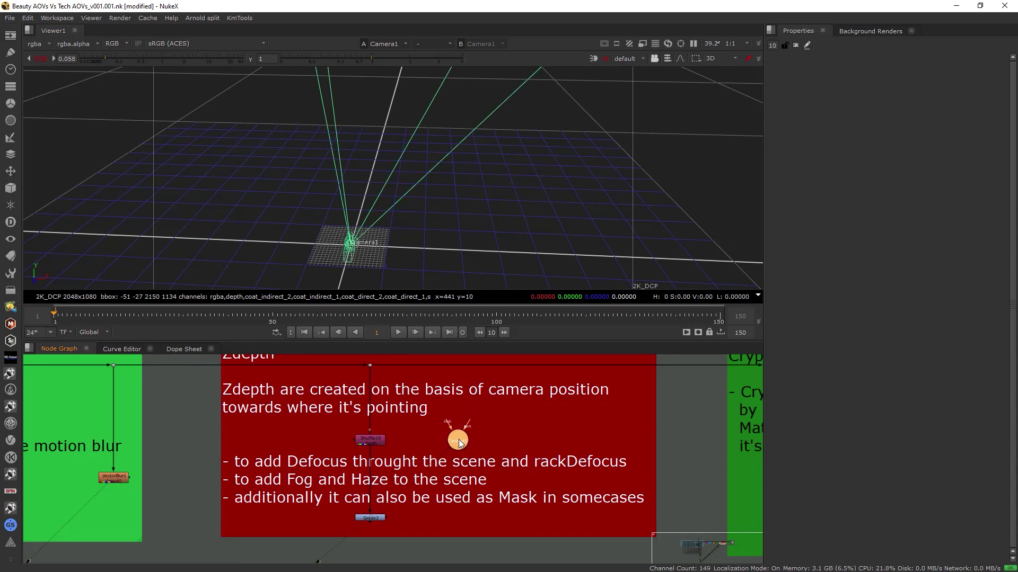
double_click(458, 440)
middle_drag(453, 220, 396, 215)
middle_drag(395, 214, 400, 206)
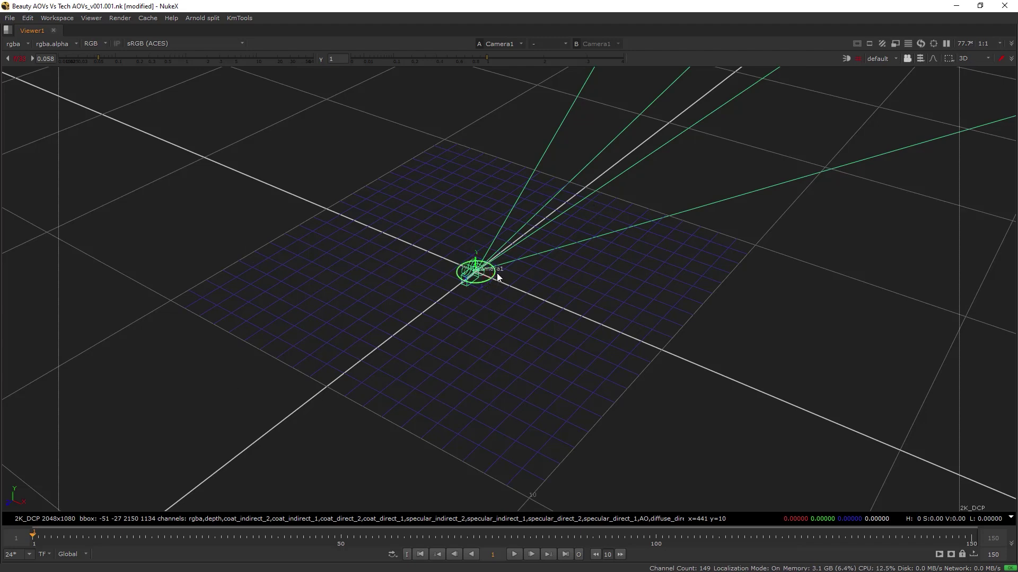
Rotate Camera1 about its Y axis in the 3D view to demonstrate different pointing directions, ending at about -86.47 degrees
ctrl+drag(497, 272, 474, 287)
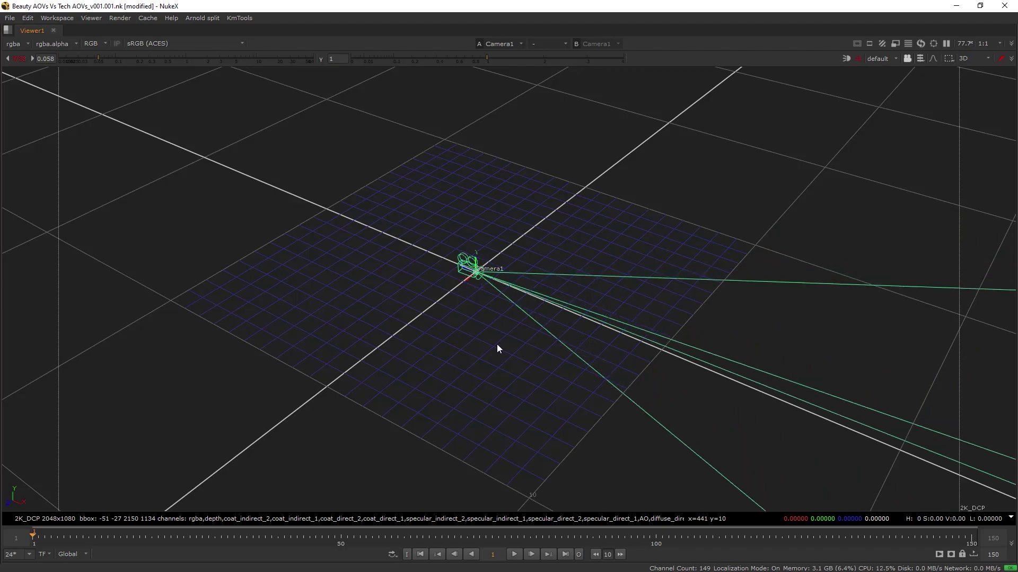
ctrl+drag(497, 345, 633, 375)
alt+drag(403, 447, 393, 313)
scroll(447, 295, up, 5)
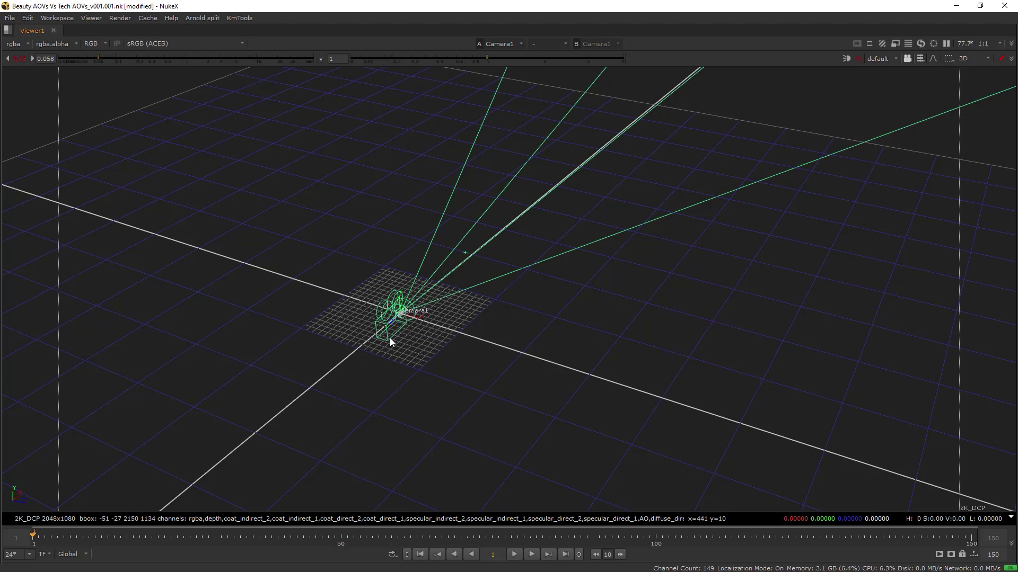
middle_drag(410, 342, 383, 356)
ctrl+drag(408, 358, 325, 406)
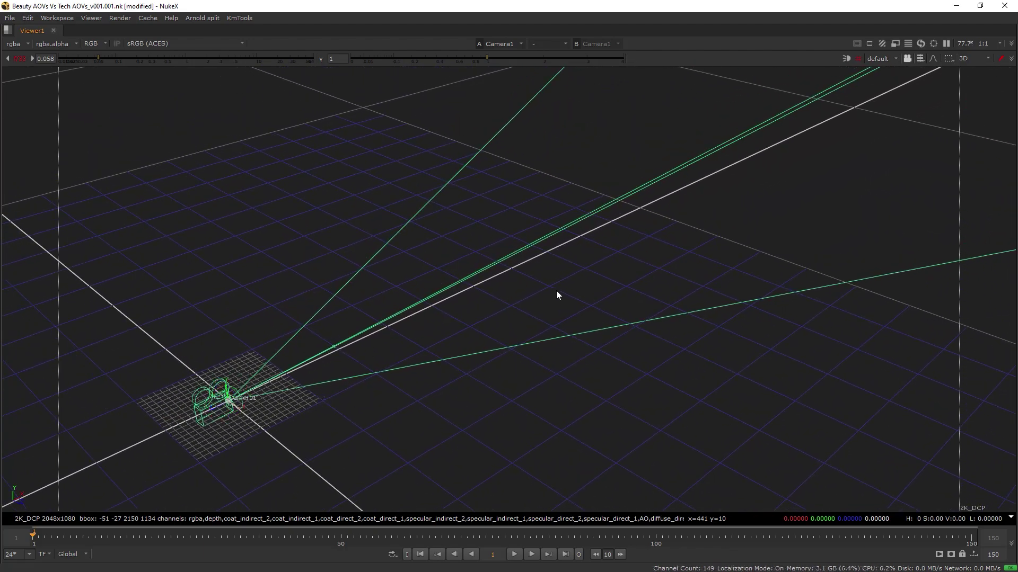
Examine Camera1's position and view cone in the 3D scene, and return to the 2D view with the full panel layout
mouse_move(504, 242)
mouse_down()
mouse_move(561, 293)
mouse_move(495, 230)
mouse_up()
drag(265, 439, 165, 373)
drag(165, 373, 232, 423)
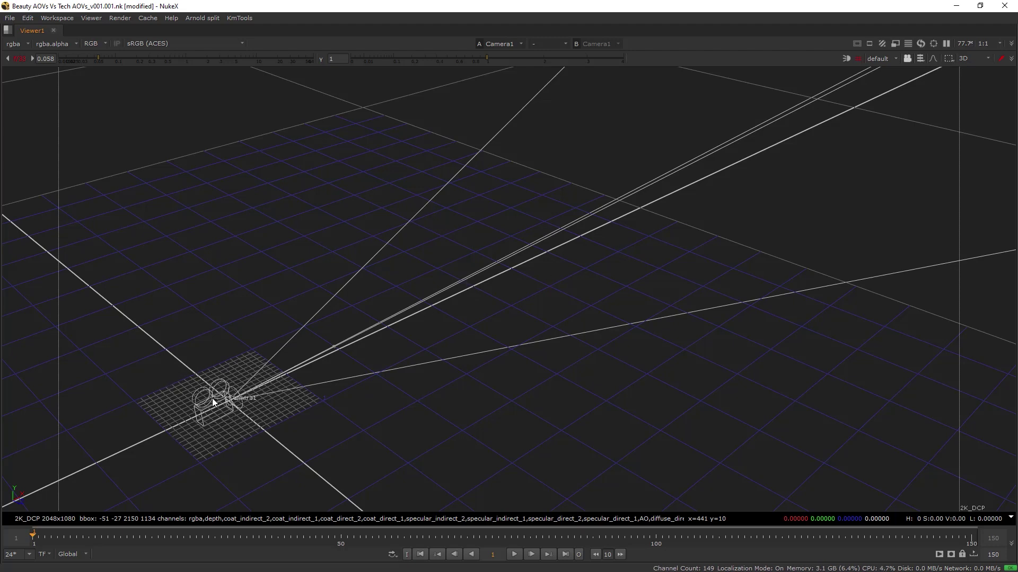
alt+drag(297, 391, 273, 393)
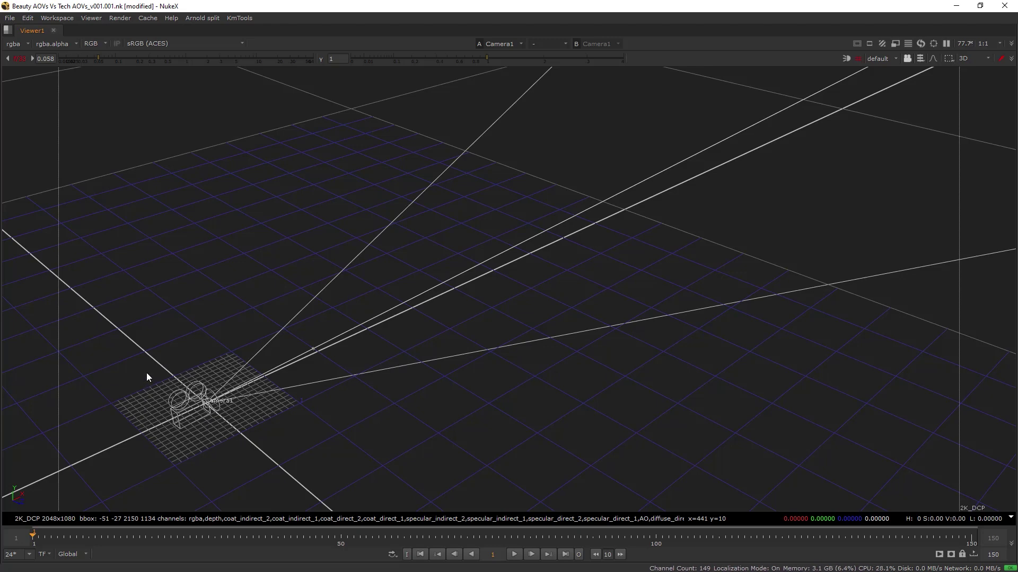
key(Tab)
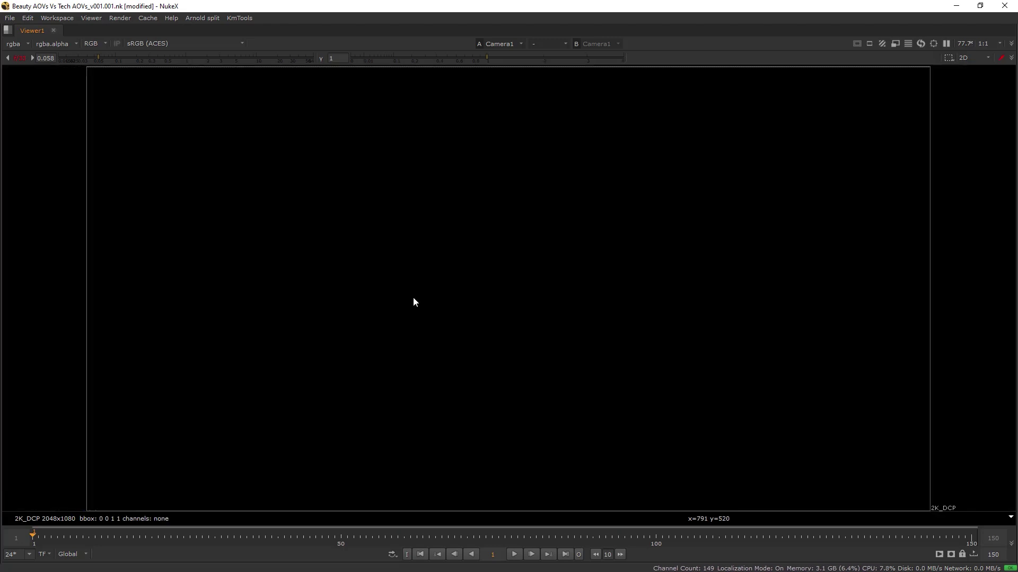
key(space)
Show the World Position section's Shuffle16 in the viewer, reset the viewer gain to 1 and isolate the blue channel
scroll(517, 454, down, 12)
scroll(383, 462, up, 4)
scroll(383, 462, up, 5)
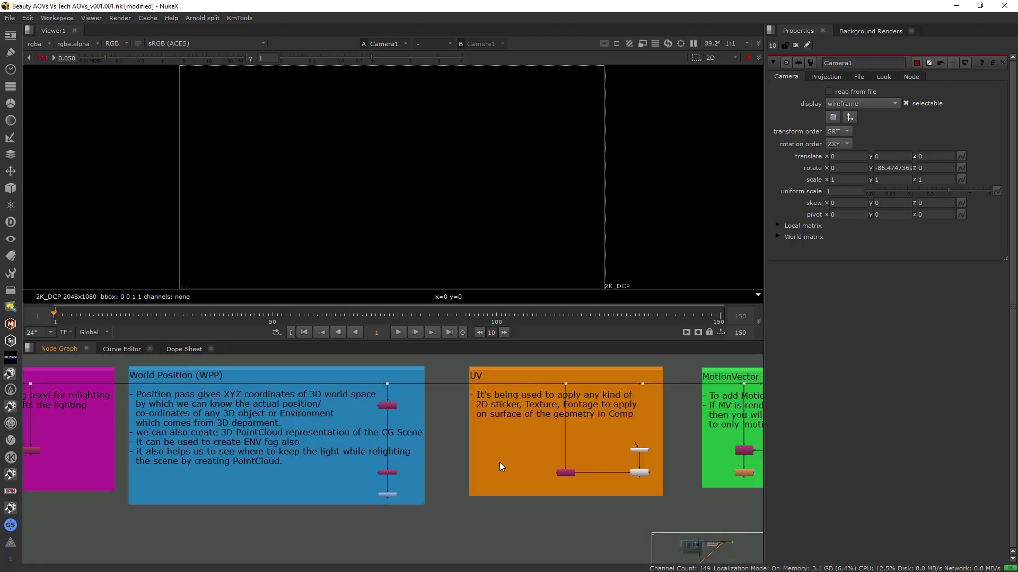
scroll(490, 459, up, 3)
click(362, 414)
key(1)
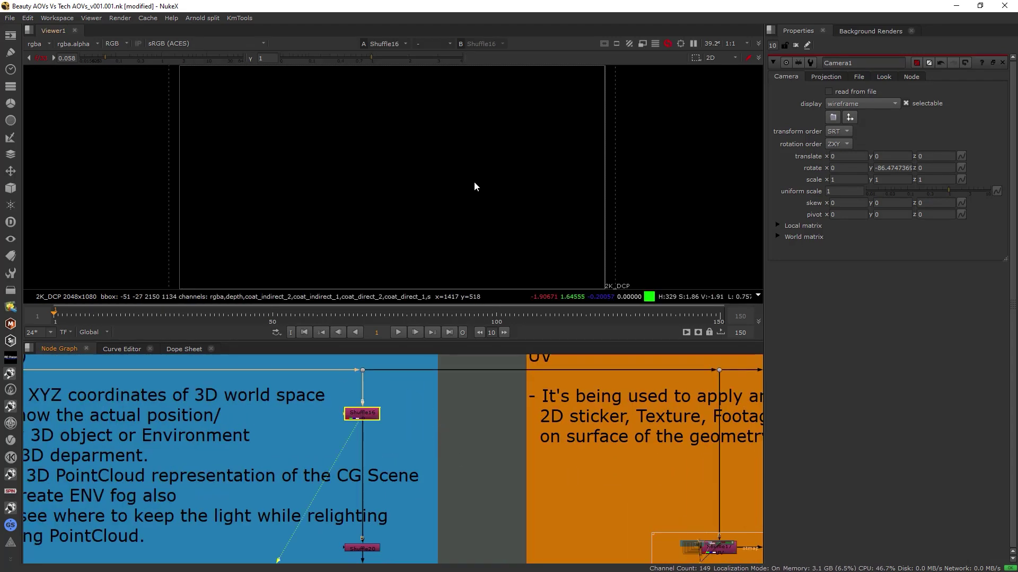
drag(417, 113, 629, 266)
key(b)
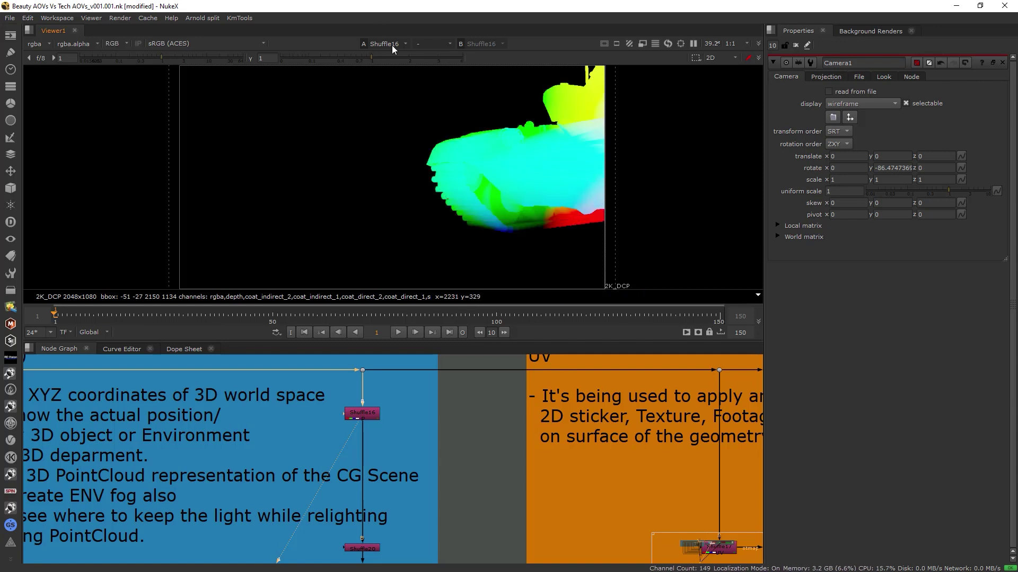
key(b)
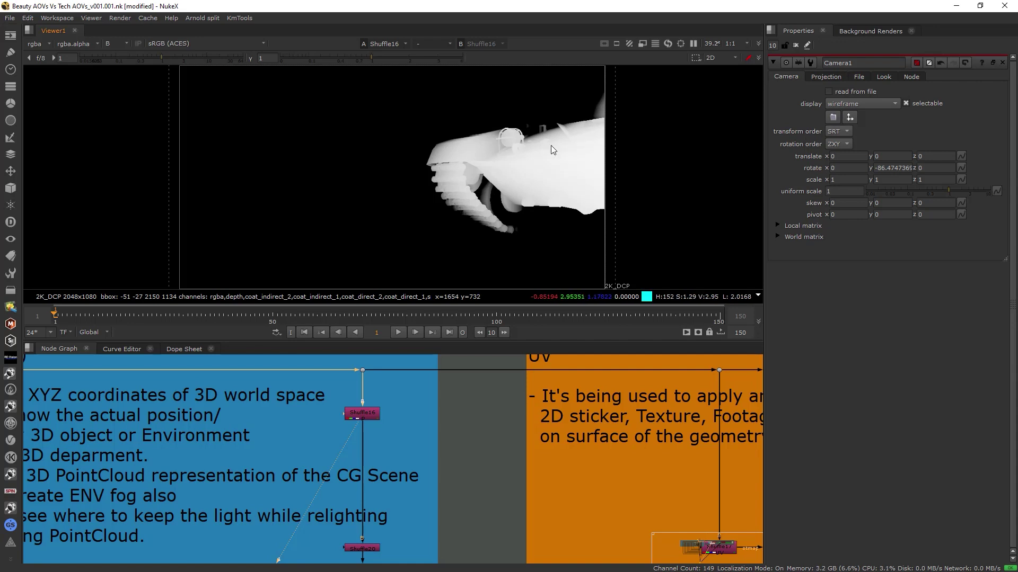
drag(542, 163, 590, 199)
Go back to the Zdepth section and show Camera1 in the 3D view with RGB channels restored and its properties closed
scroll(463, 430, down, 3)
middle_drag(380, 451, 516, 444)
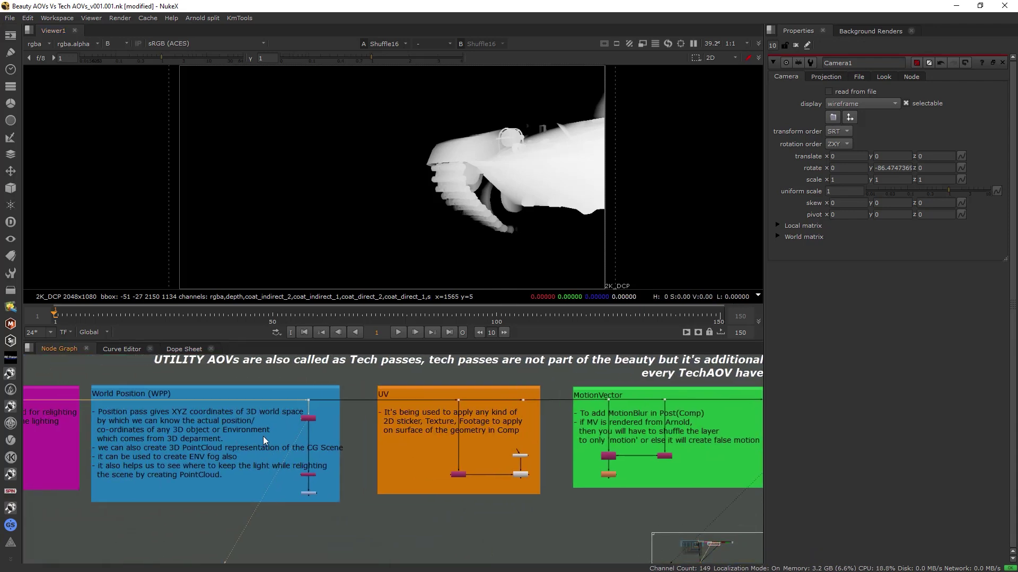
middle_drag(262, 436, 334, 437)
scroll(402, 430, up, 3)
drag(598, 246, 401, 97)
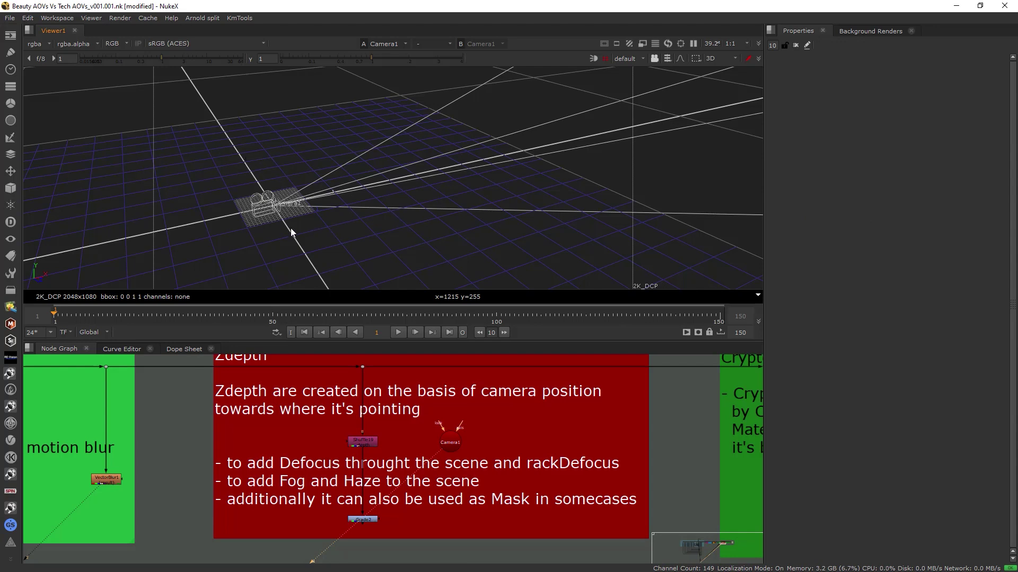
drag(302, 241, 222, 183)
Show Grade2 of the Zdepth section in the viewer and sample its blackpoint from the tank as 18.19083
middle_drag(413, 485, 413, 463)
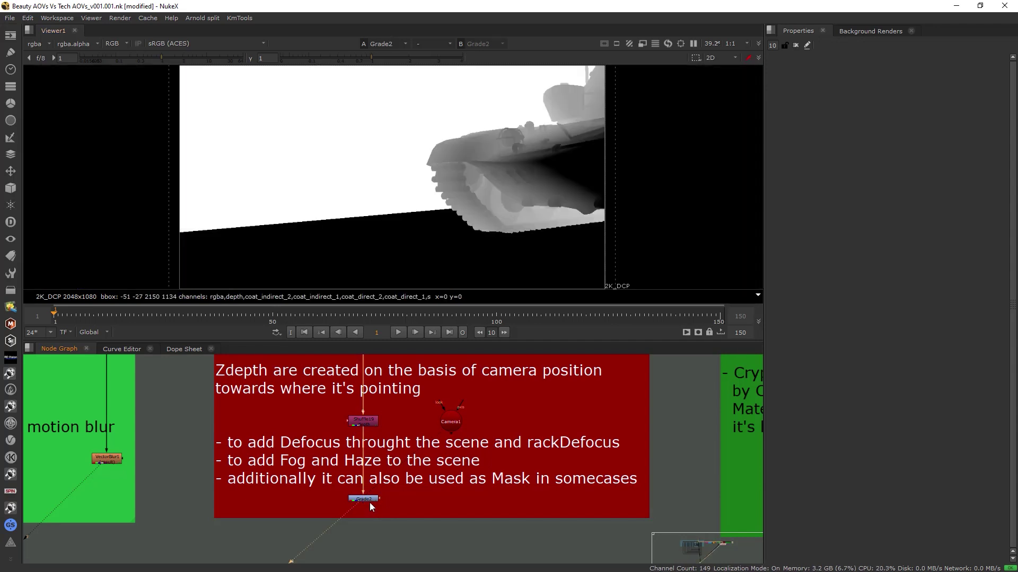
double_click(367, 500)
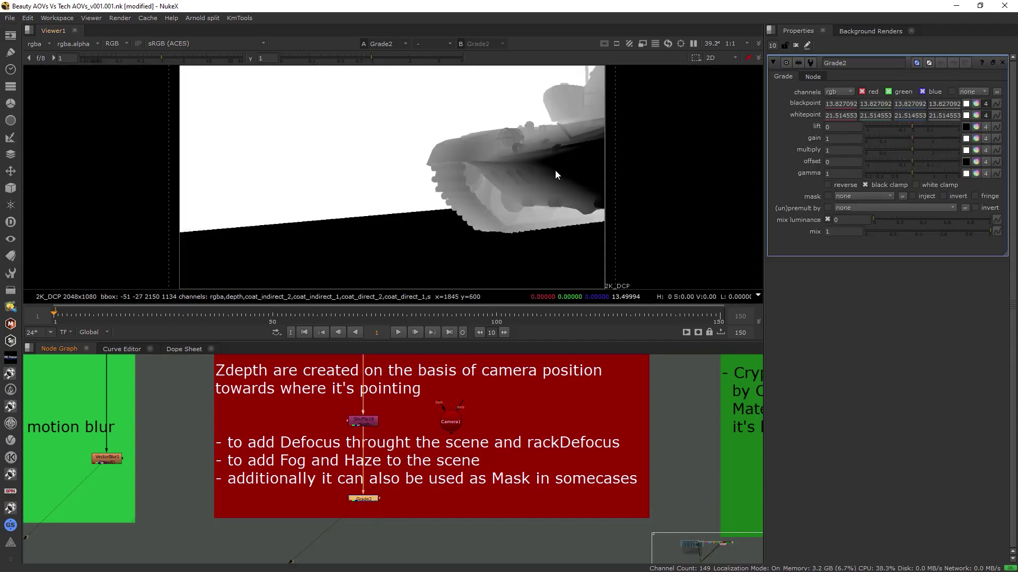
click(967, 103)
ctrl+click(490, 167)
ctrl+drag(466, 169, 526, 213)
Sample Grade2's whitepoint from the tank's lower track area as 17.664669 and close the node's properties
click(966, 115)
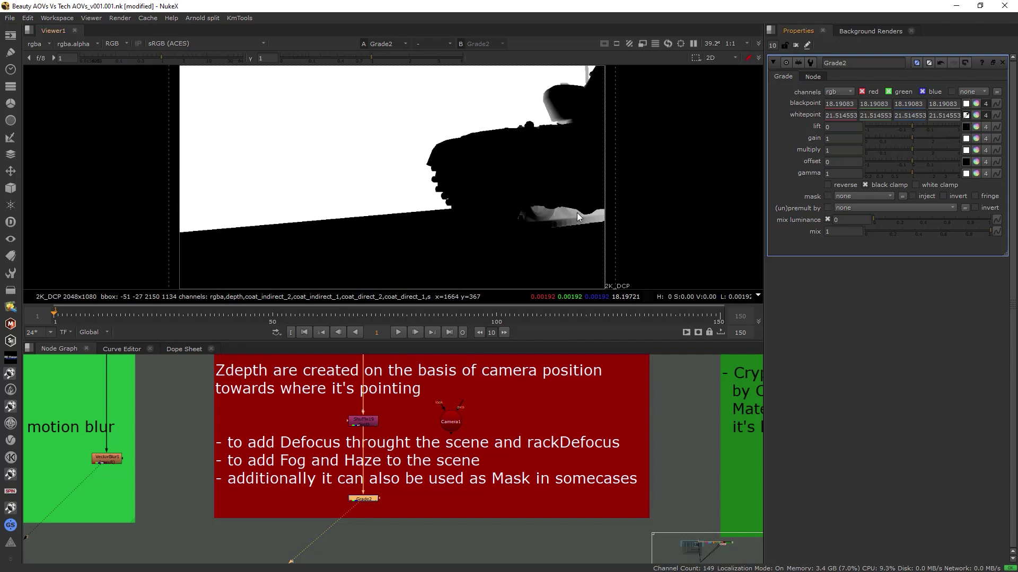
scroll(552, 217, up, 5)
ctrl+click(542, 206)
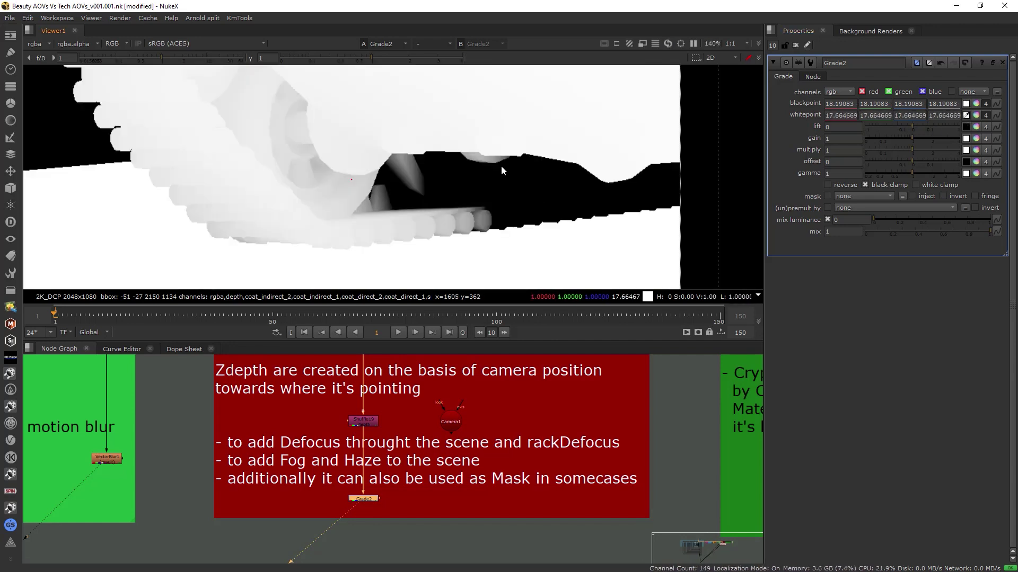
drag(507, 181, 594, 237)
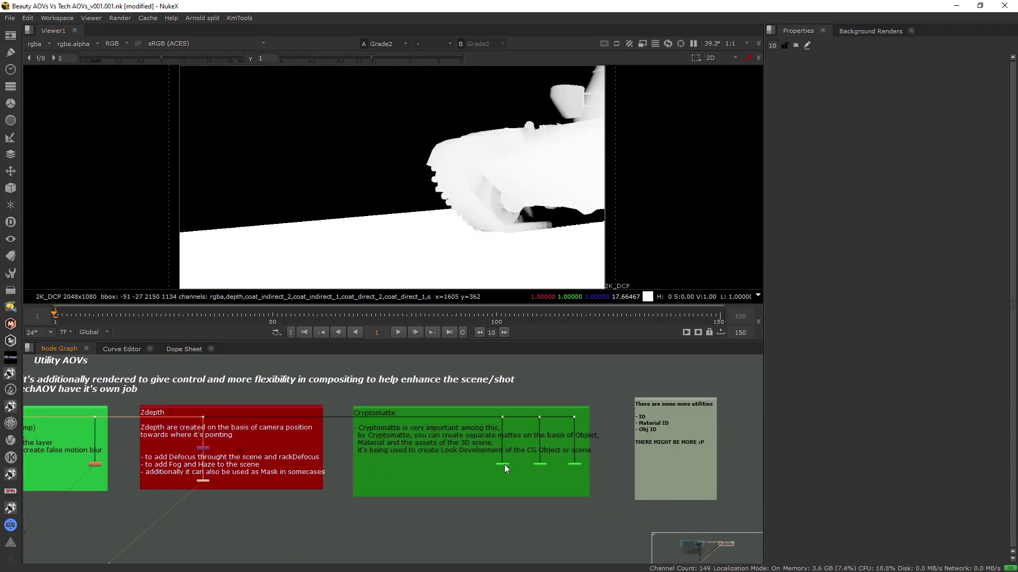
Show the Cryptomatte section's first node, Cryptomatte1, in the viewer and bring the section's notes into view
scroll(396, 463, up, 4)
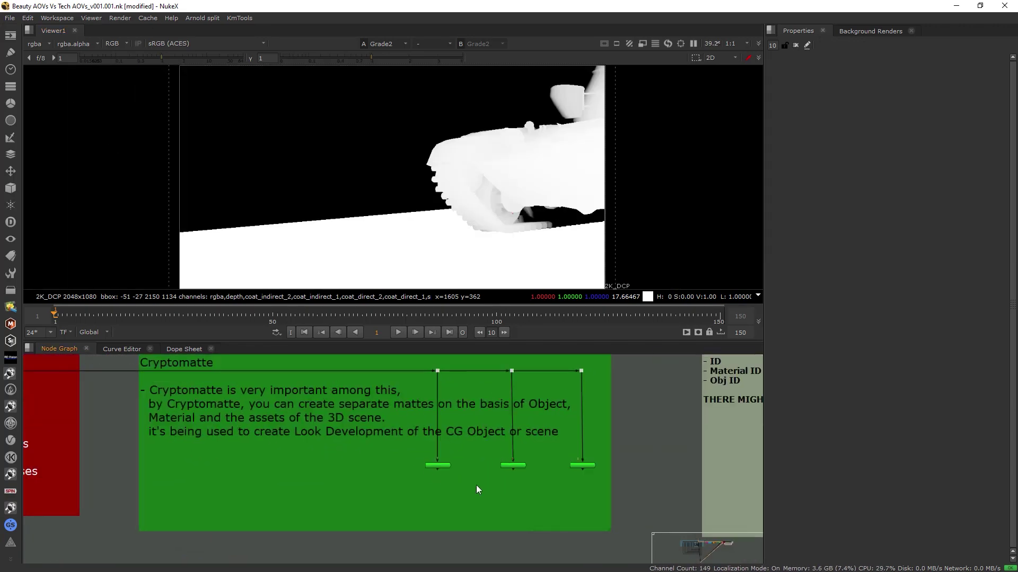
click(437, 465)
key(1)
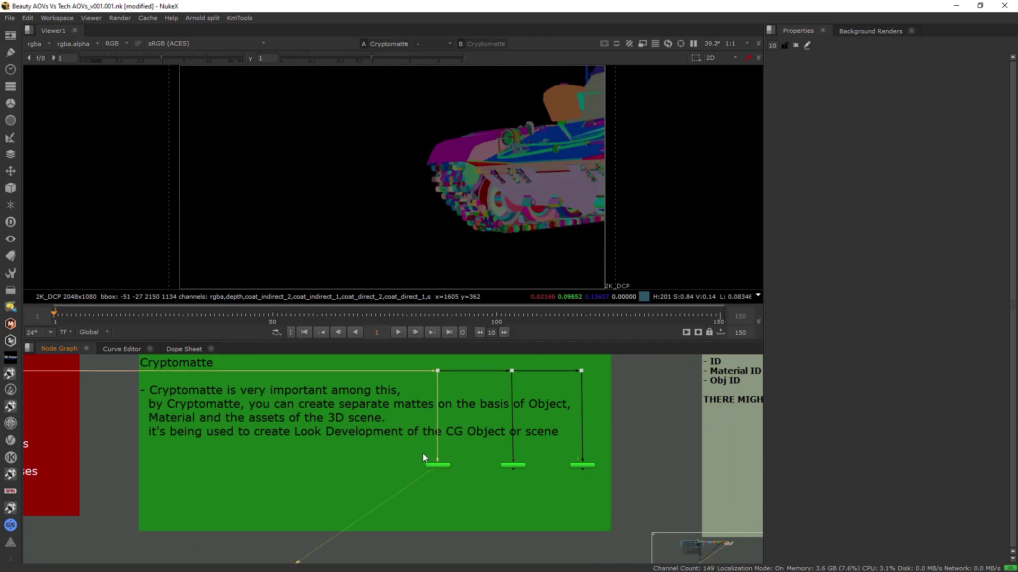
scroll(423, 453, down, 3)
middle_drag(406, 448, 436, 456)
scroll(435, 456, up, 3)
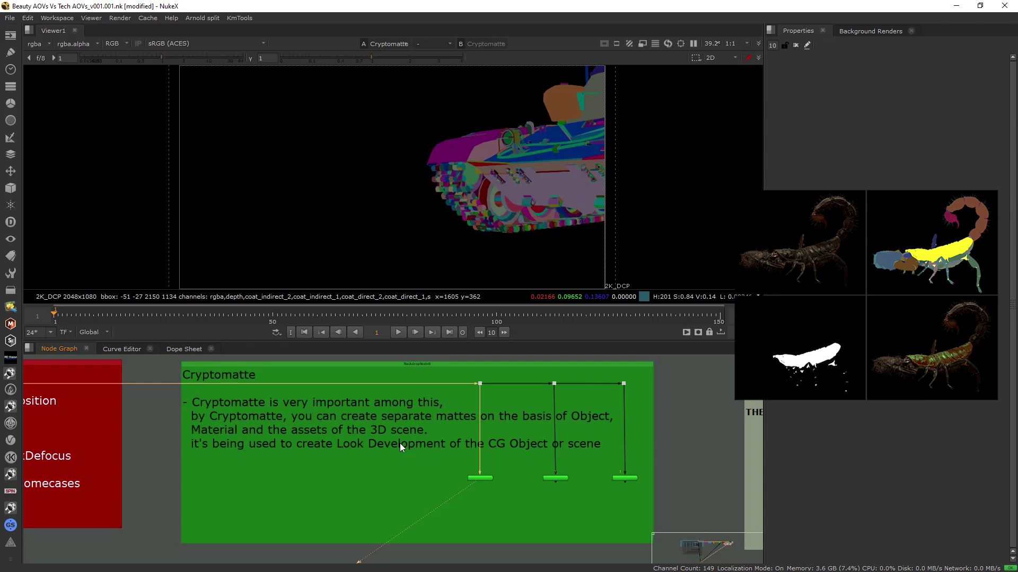
Examine the separately coloured tank parts up close in the Cryptomatte1 output and open that node's properties
drag(501, 434, 438, 350)
scroll(547, 164, up, 4)
middle_drag(423, 213, 412, 251)
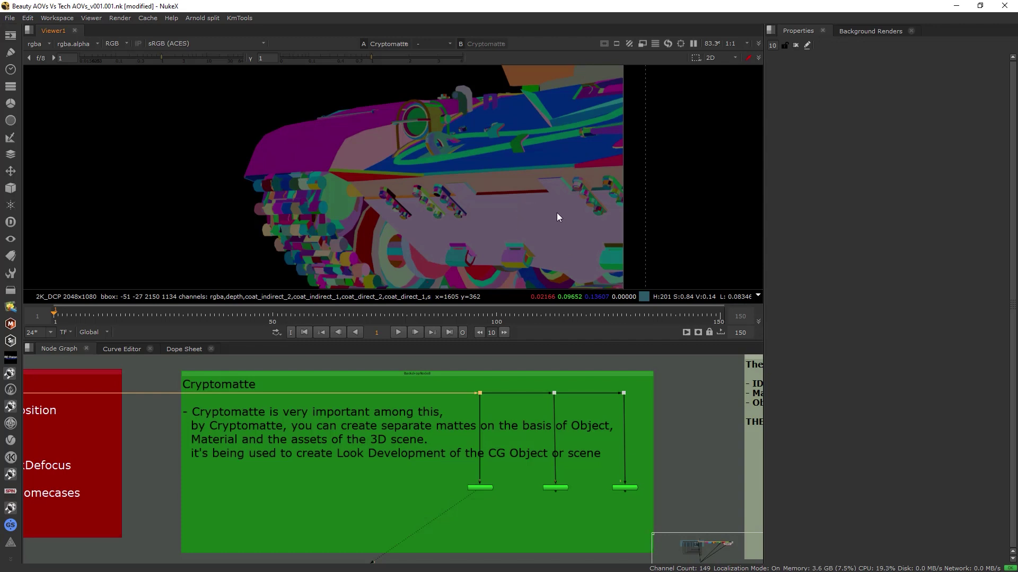
scroll(530, 141, up, 2)
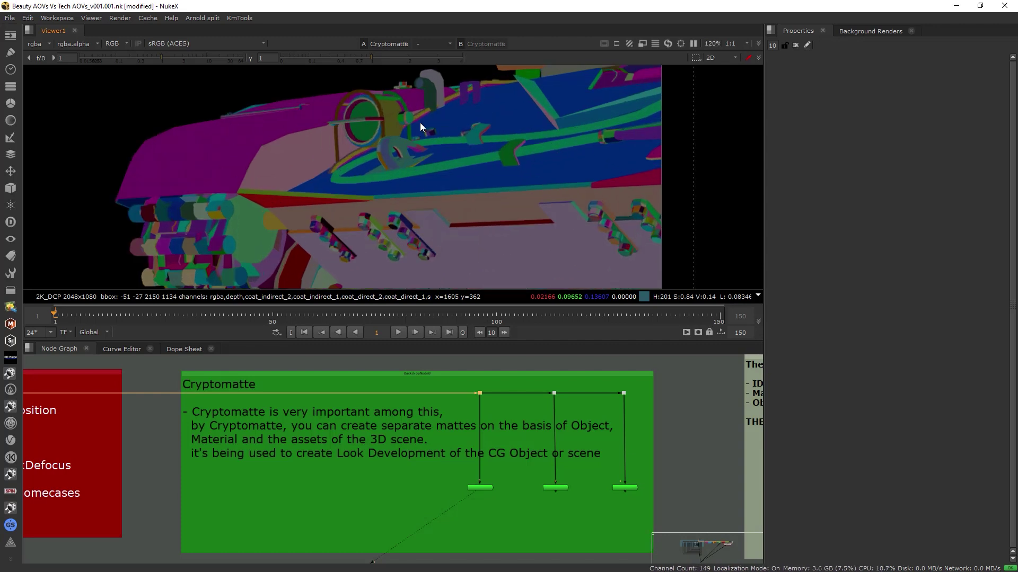
scroll(373, 129, up, 3)
key(f)
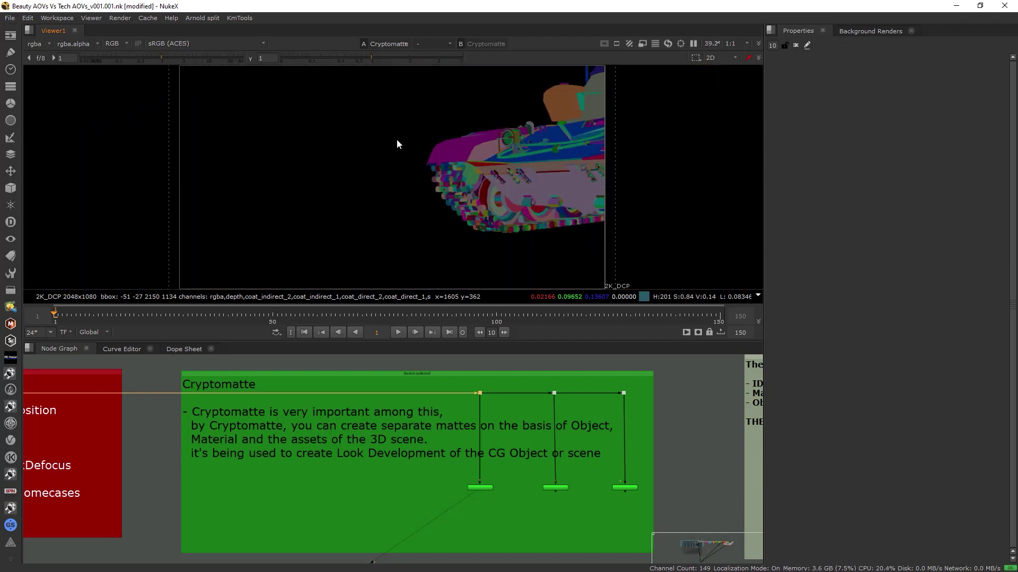
scroll(481, 208, up, 3)
scroll(483, 500, up, 3)
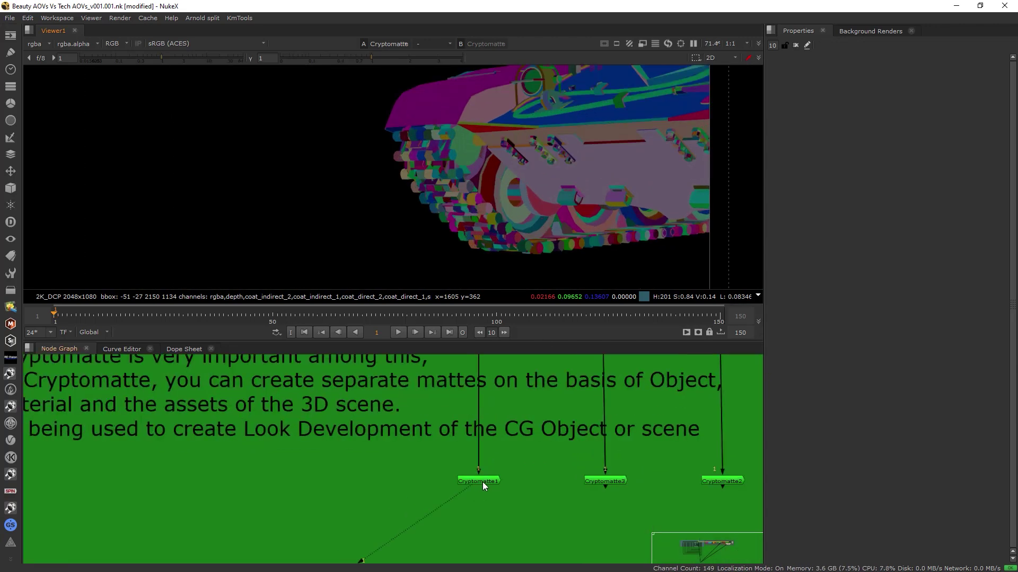
double_click(480, 479)
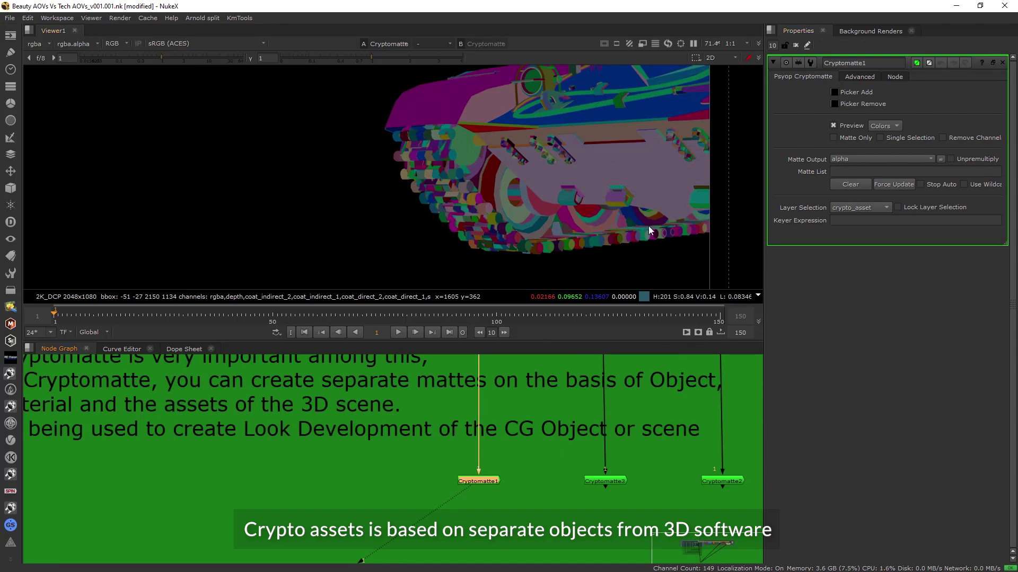
Open Cryptomatte3's properties, show the node in the viewer and set its layer selection to crypto_material
middle_drag(589, 489, 532, 493)
scroll(534, 489, up, 1)
double_click(550, 486)
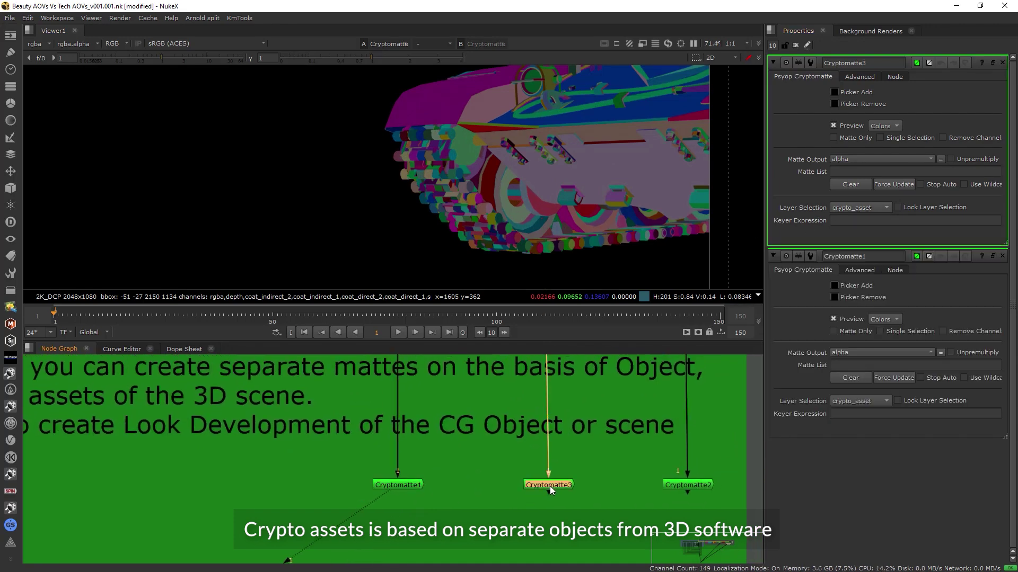
key(1)
click(869, 208)
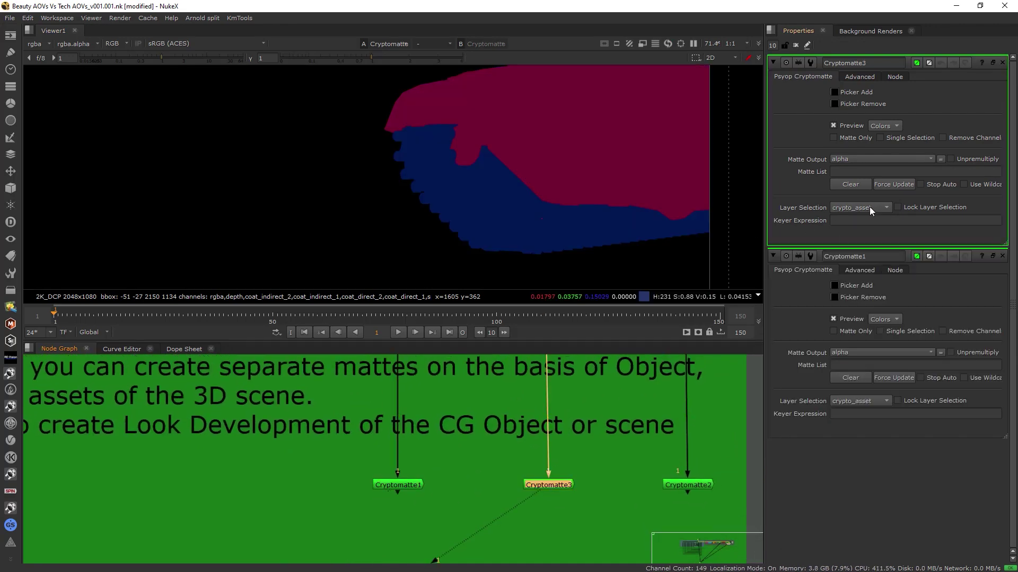
click(869, 207)
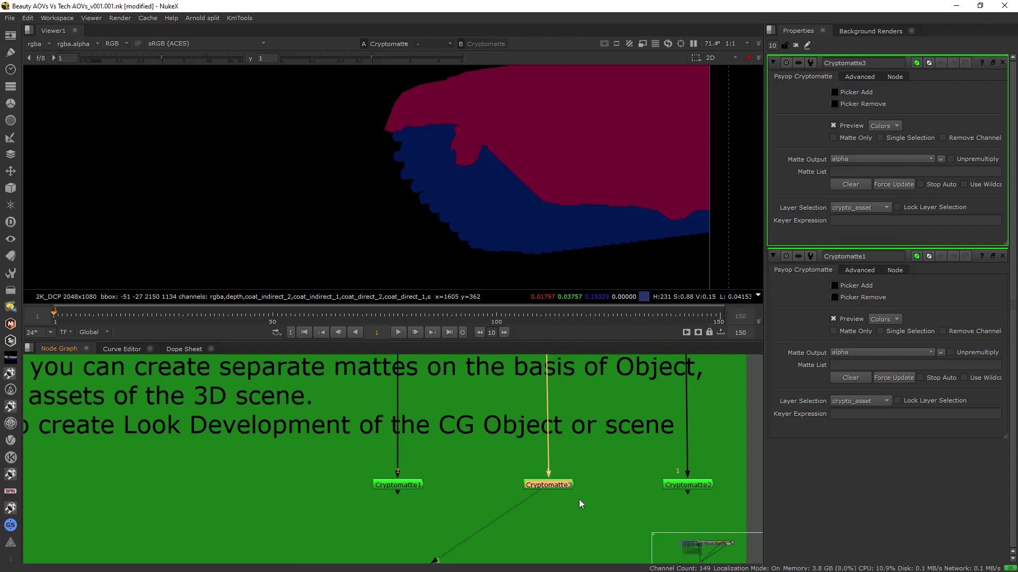
click(851, 207)
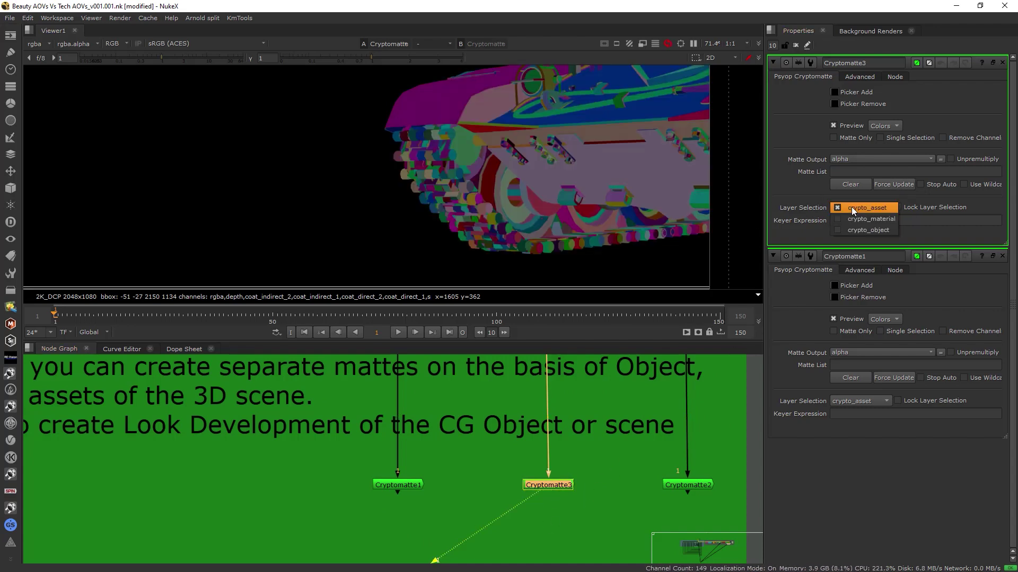
click(864, 220)
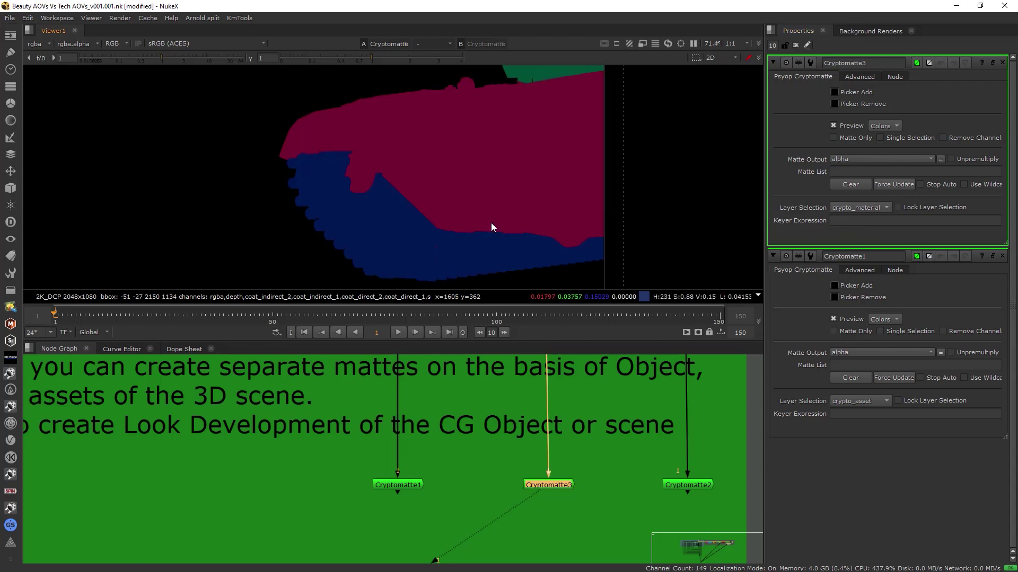
Examine the material-based colour regions of the tank in Cryptomatte3's output and close all open node properties
scroll(527, 195, down, 2)
ctrl+shift+drag(541, 212, 467, 146)
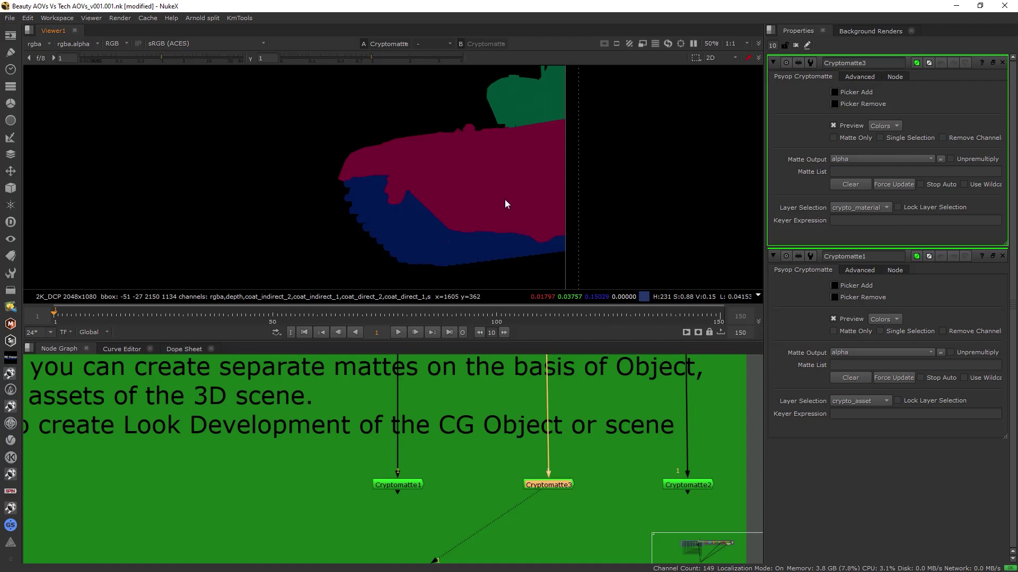
ctrl+shift+drag(505, 200, 469, 168)
click(796, 46)
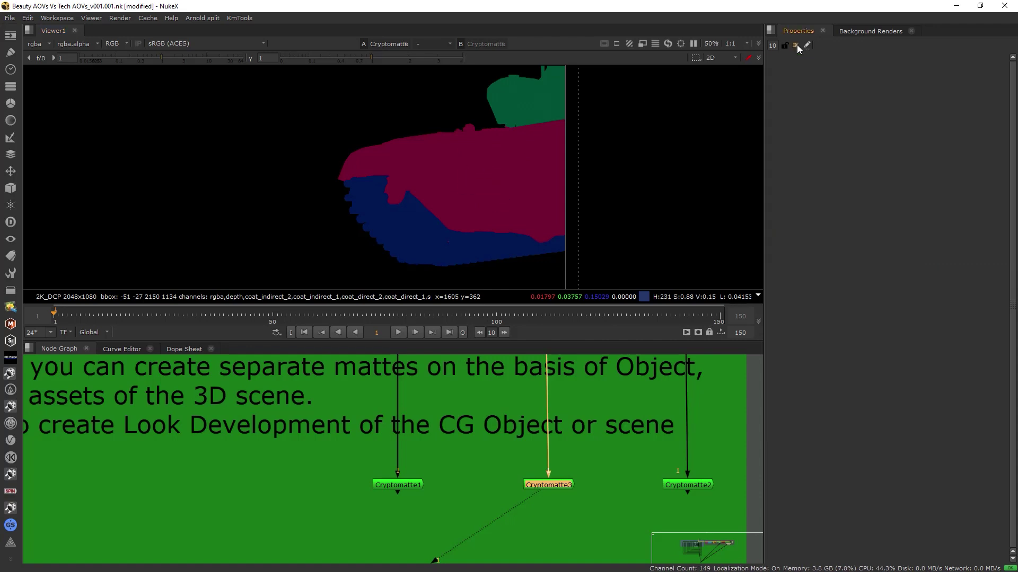
Show Cryptomatte2 in the viewer, open its properties and set its layer selection to crypto_object
scroll(621, 431, down, 4)
scroll(578, 474, up, 5)
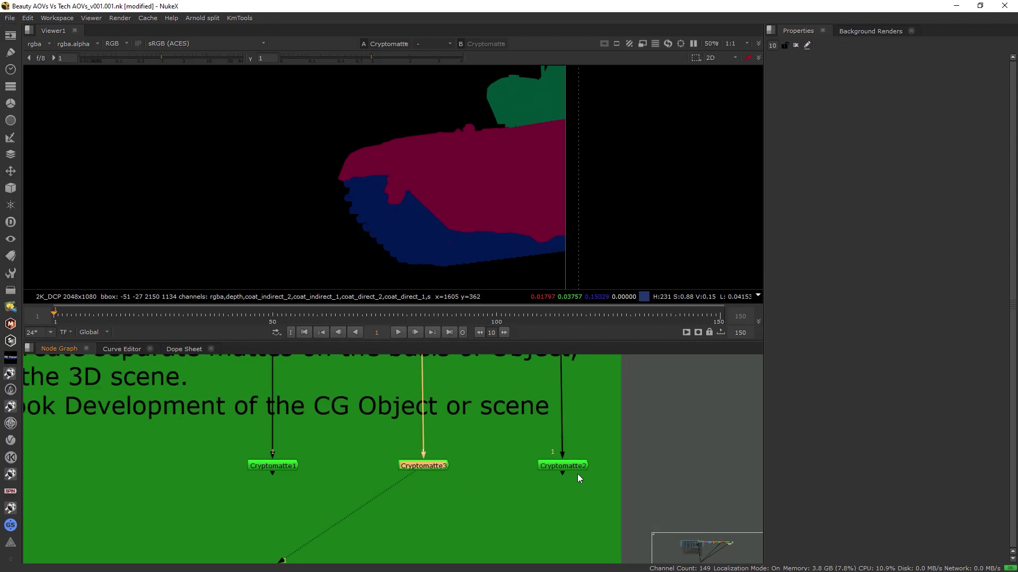
double_click(577, 466)
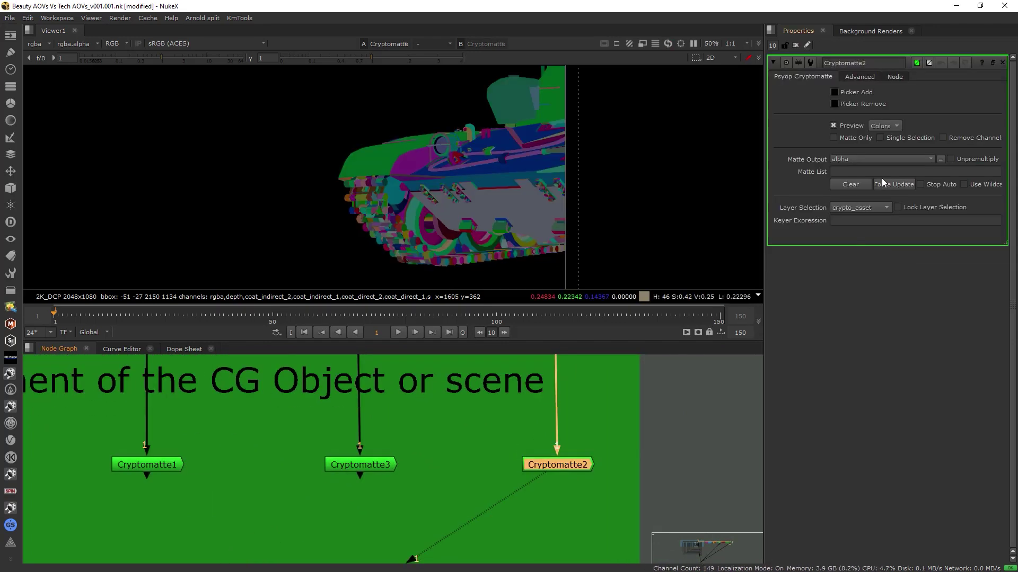
click(856, 207)
click(854, 231)
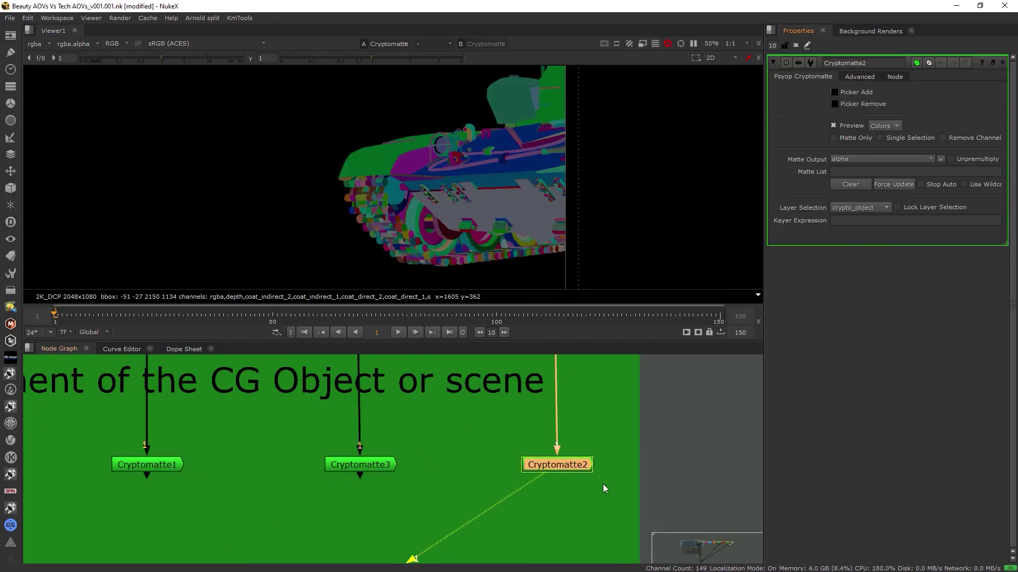
Compare the outputs of Cryptomatte1 and Cryptomatte2 by showing each in the viewer, ending on Cryptomatte2
drag(614, 512, 562, 472)
drag(283, 507, 34, 414)
key(1)
drag(624, 264, 399, 61)
drag(481, 417, 553, 472)
click(553, 469)
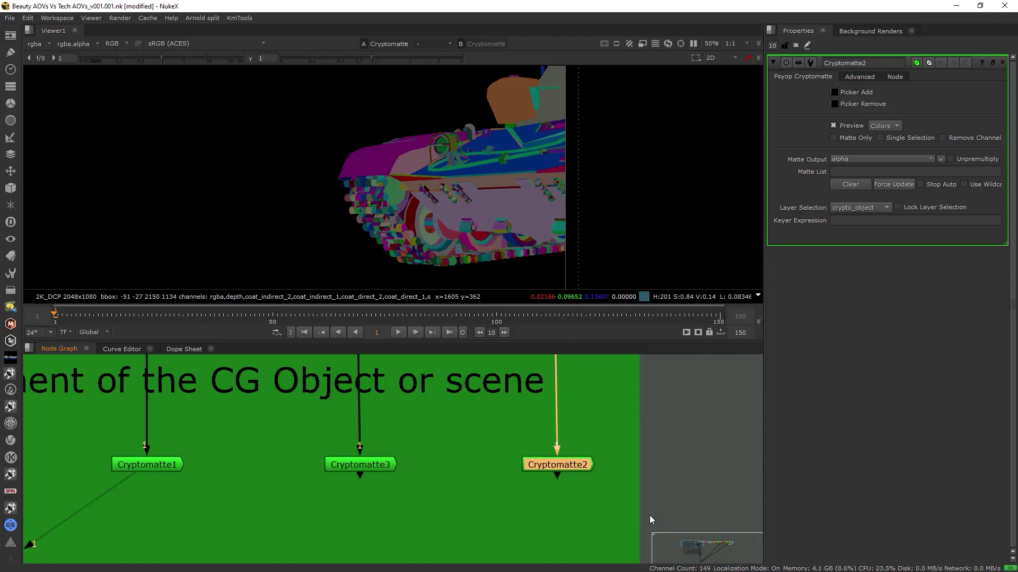
key(1)
drag(627, 507, 508, 429)
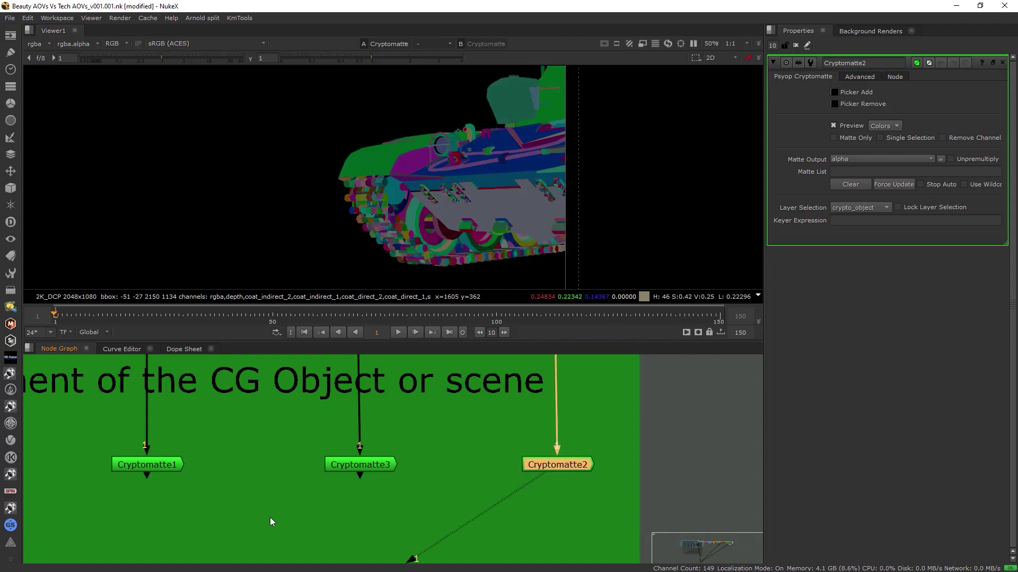
Select the Cryptomatte1 node and close Cryptomatte2's properties
drag(256, 512, 78, 429)
click(303, 450)
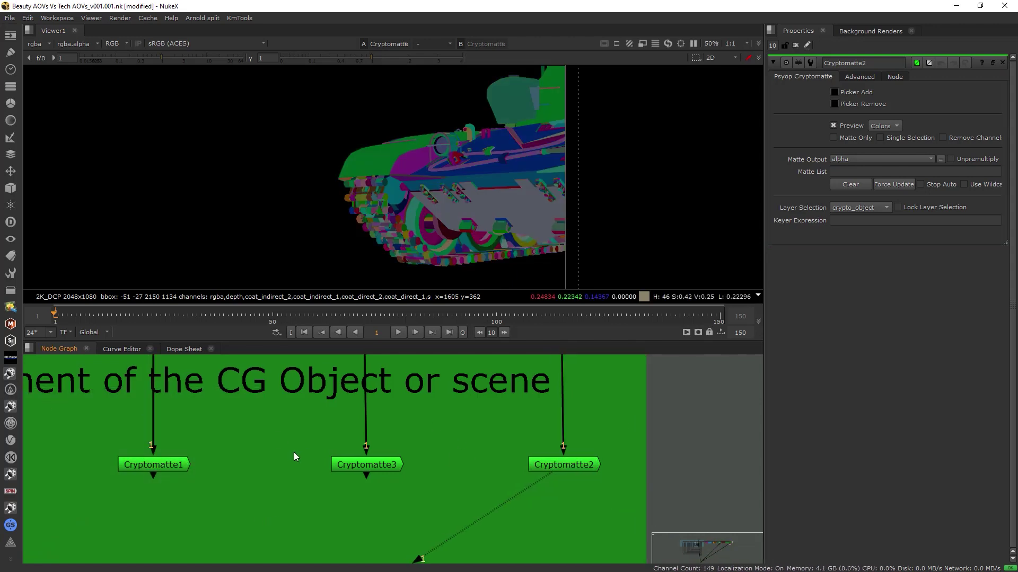
click(167, 463)
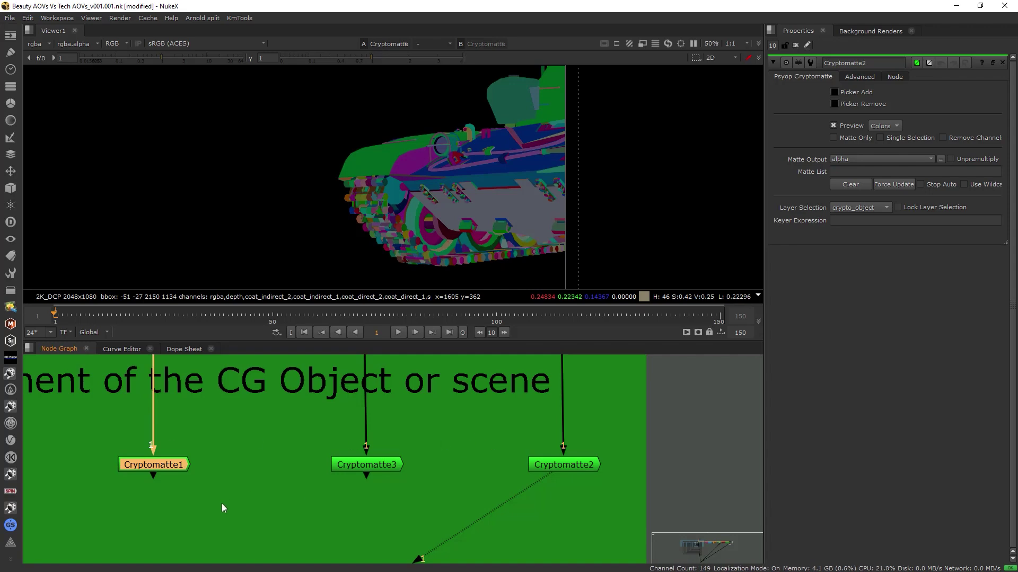
drag(263, 513, 100, 427)
click(795, 45)
Show Cryptomatte1 in the viewer and open its properties
scroll(497, 446, down, 4)
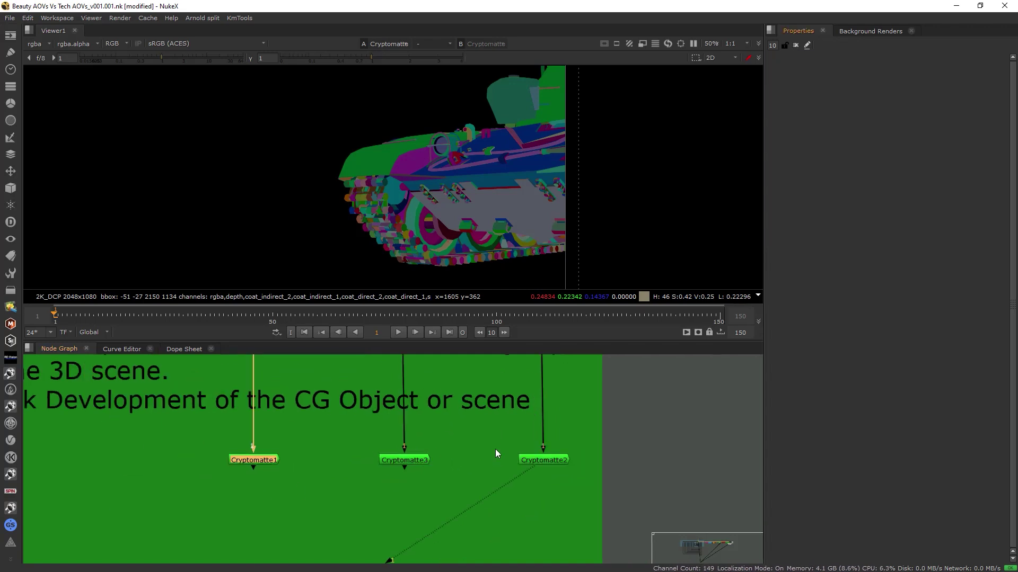
middle_drag(463, 450, 516, 451)
scroll(519, 449, down, 3)
scroll(477, 451, up, 4)
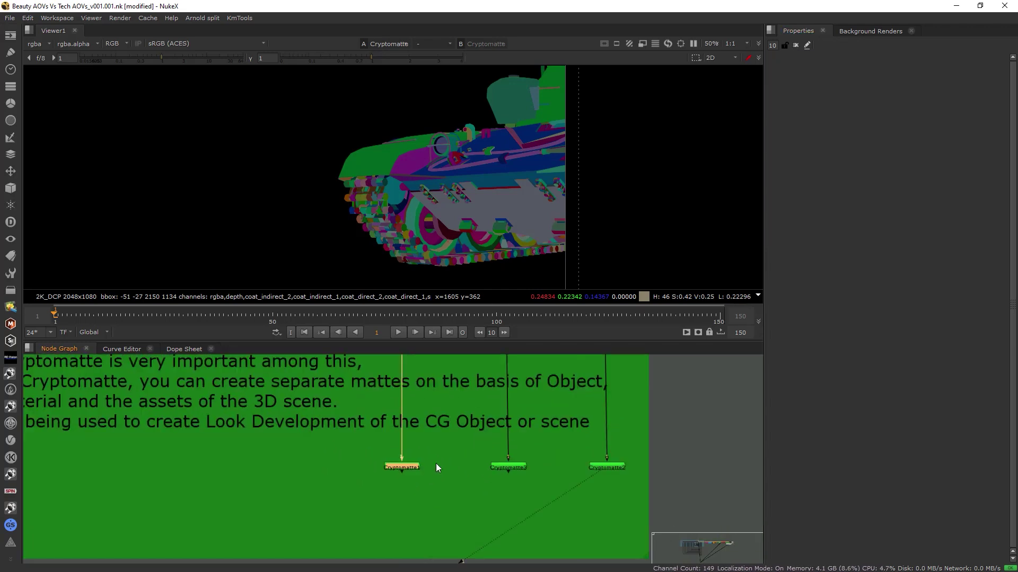
scroll(403, 463, up, 3)
double_click(403, 463)
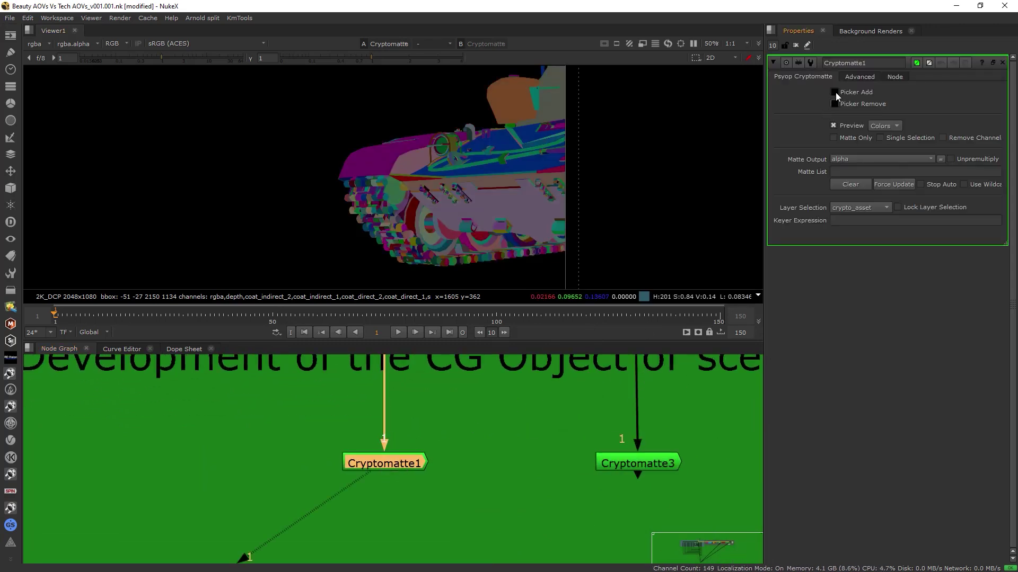
Add the tank's front fender to Cryptomatte1's matte with Picker Add and check it in the alpha channel
scroll(520, 154, up, 2)
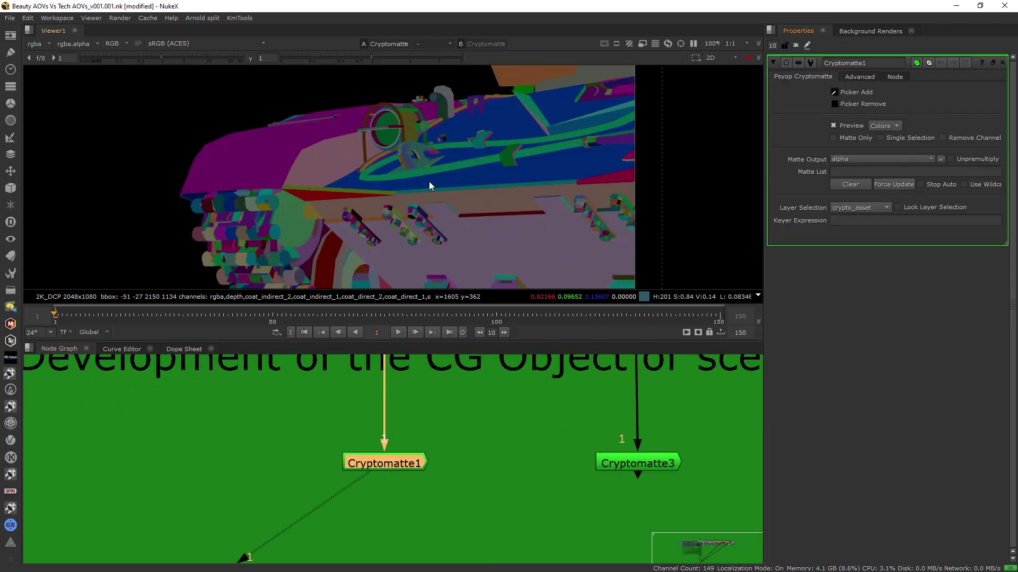
ctrl+click(269, 144)
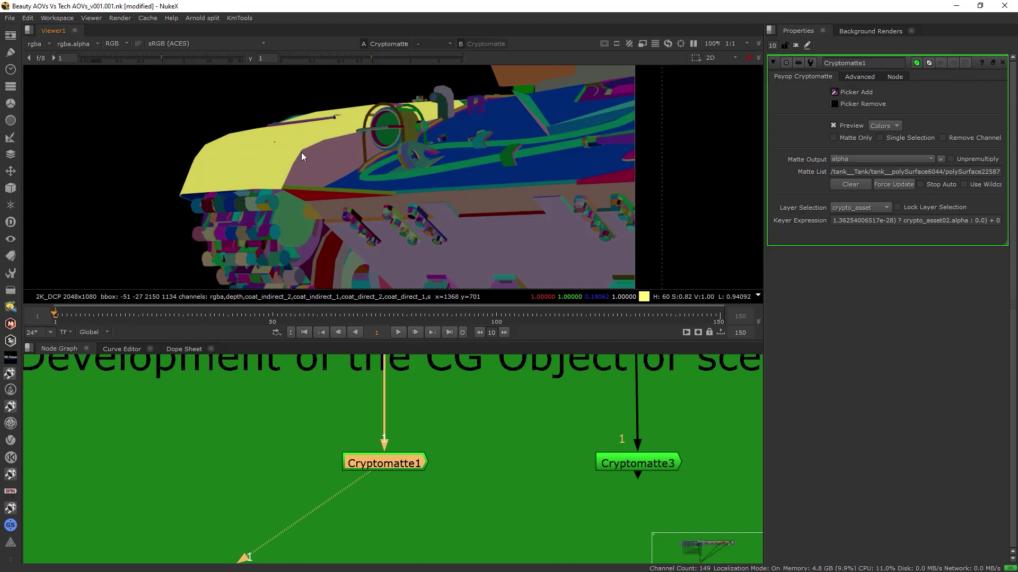
key(a)
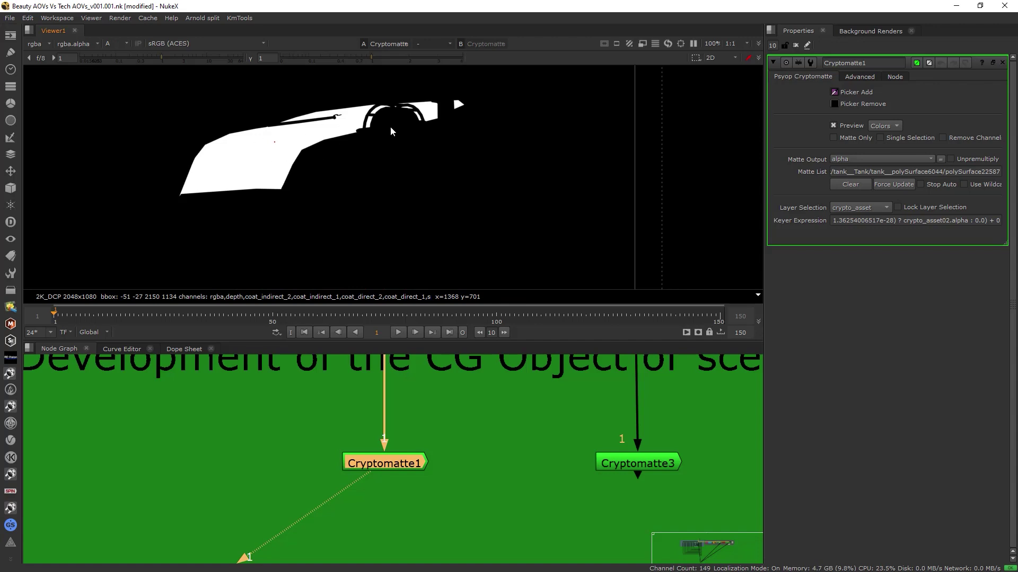
key(a)
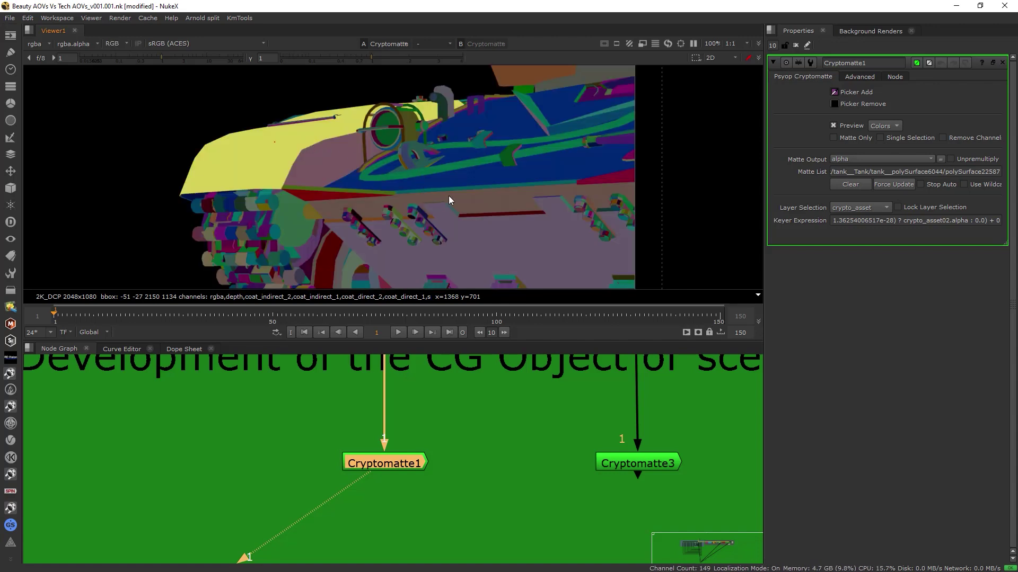
Add the tank's side skirt, hull and turret surfaces to Cryptomatte1's matte and check the combined alpha
mouse_move(449, 196)
ctrl+mouse_down()
mouse_move(488, 151)
mouse_move(453, 240)
mouse_move(405, 187)
mouse_move(455, 130)
ctrl+mouse_up()
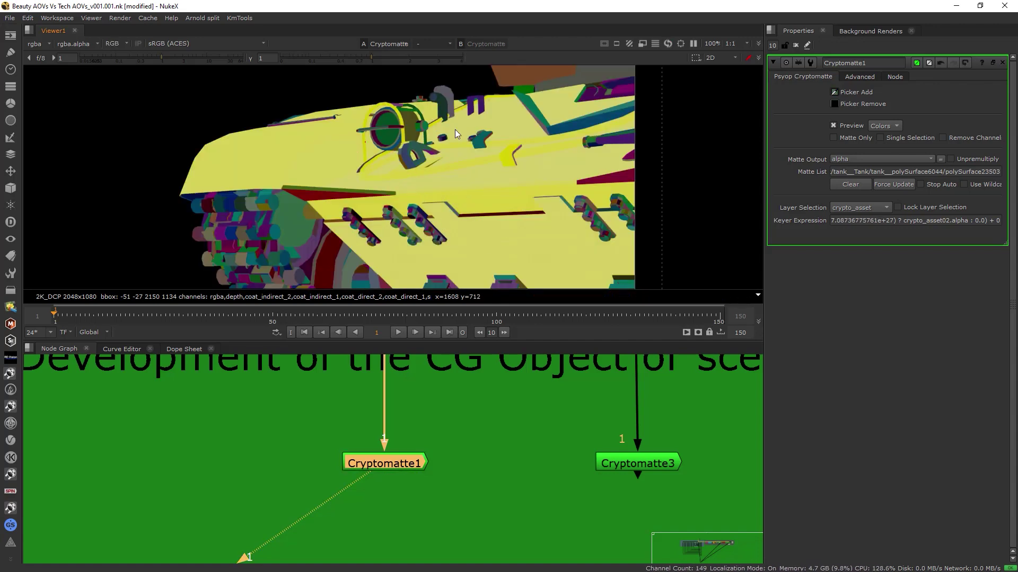
ctrl+click(538, 83)
key(a)
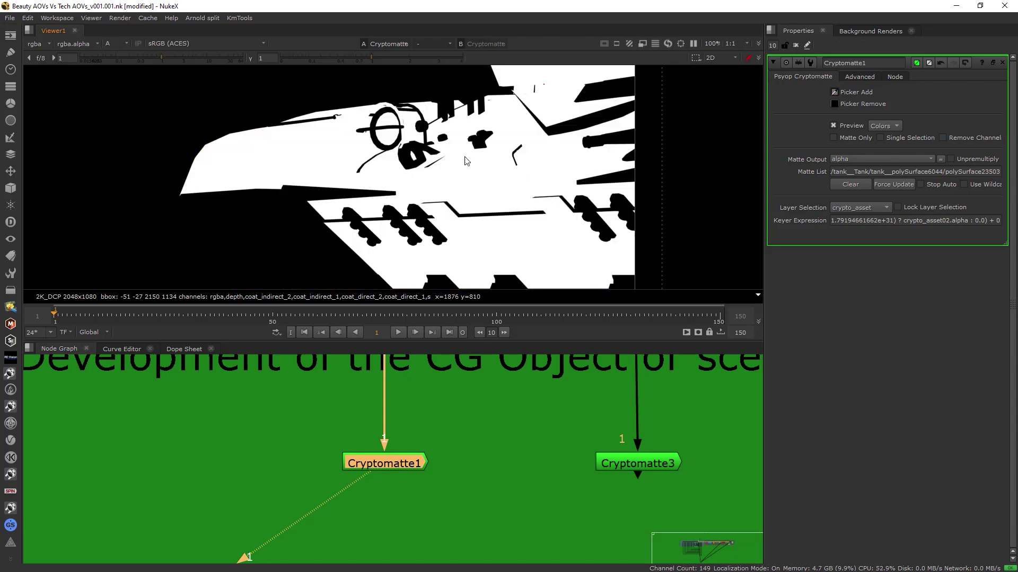
scroll(466, 161, down, 2)
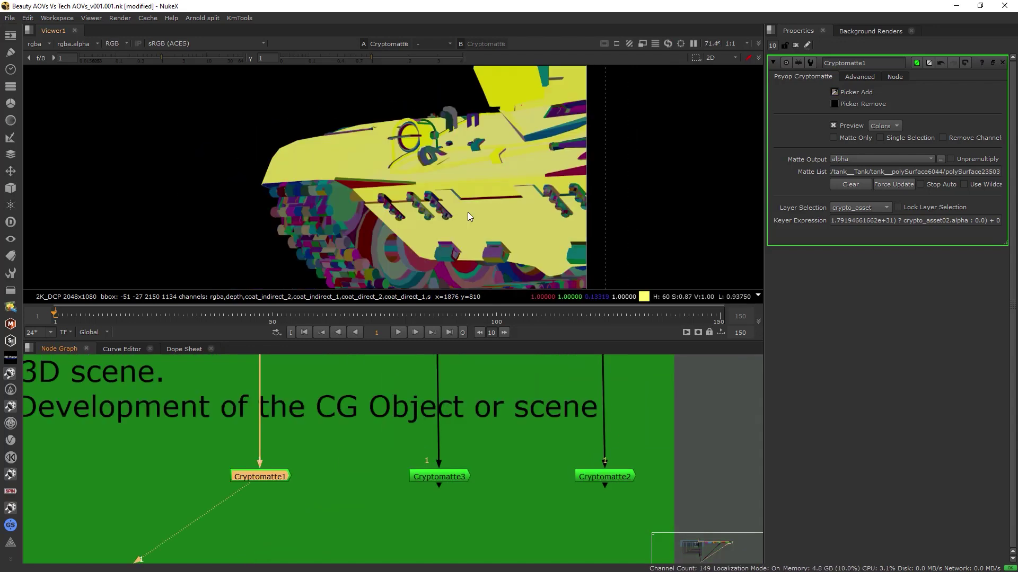
Remove the long cable on the hull from Cryptomatte1's matte with Picker Remove
click(834, 104)
scroll(491, 173, up, 4)
scroll(434, 168, up, 3)
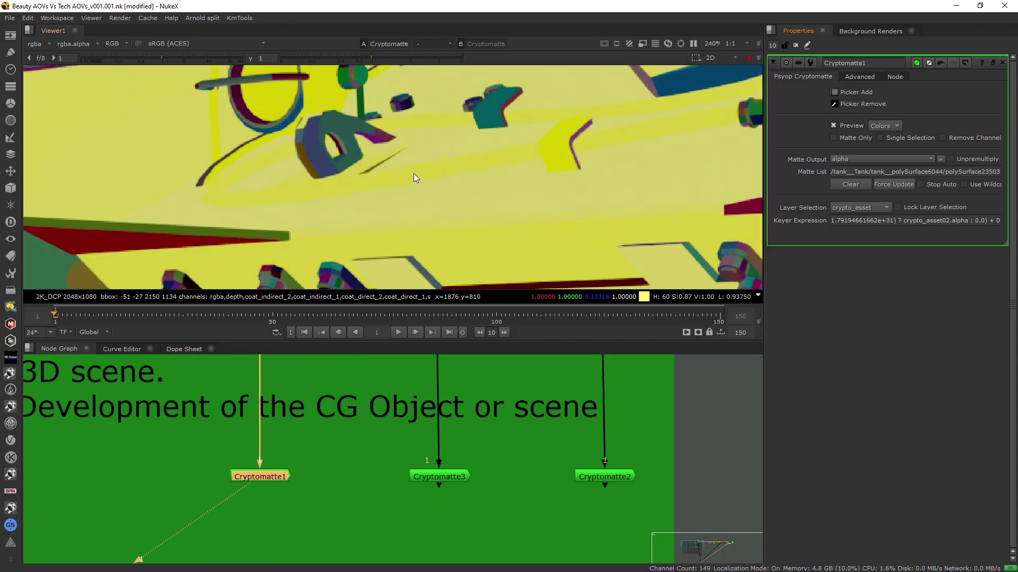
scroll(429, 169, down, 4)
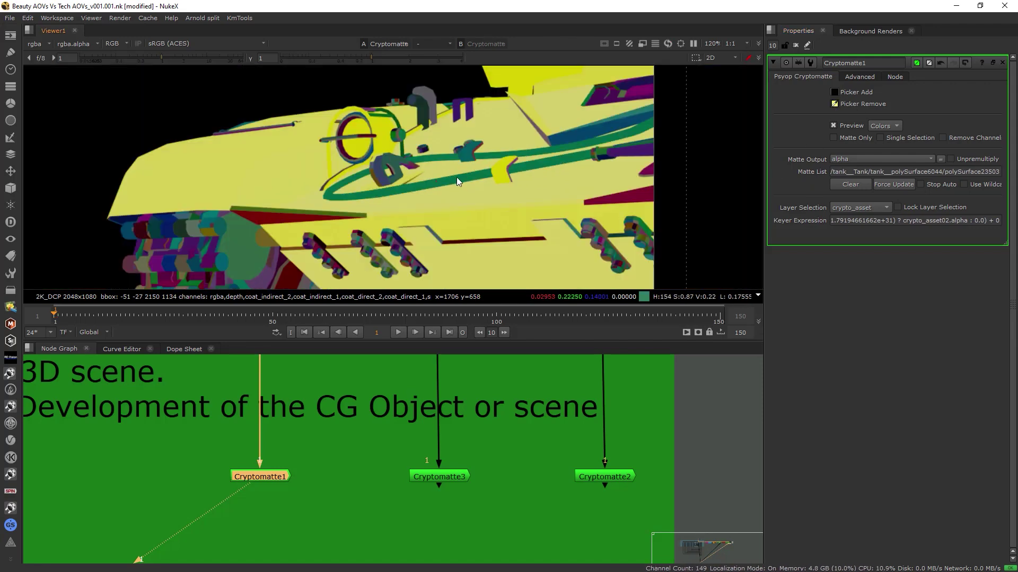
Compare Cryptomatte1's output by switching Preview off and on, and Matte Only and Single Selection on and off
click(840, 126)
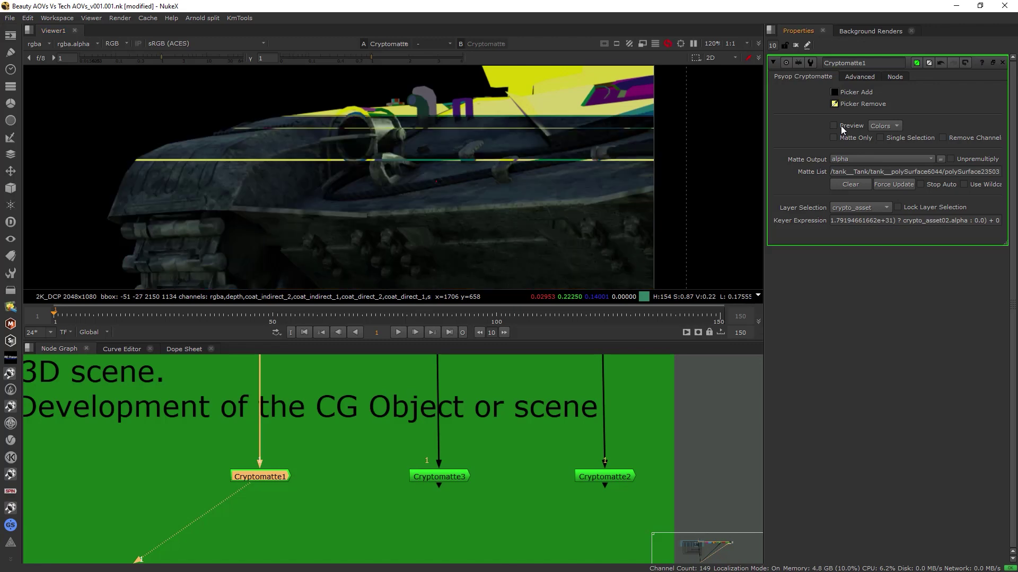
click(841, 125)
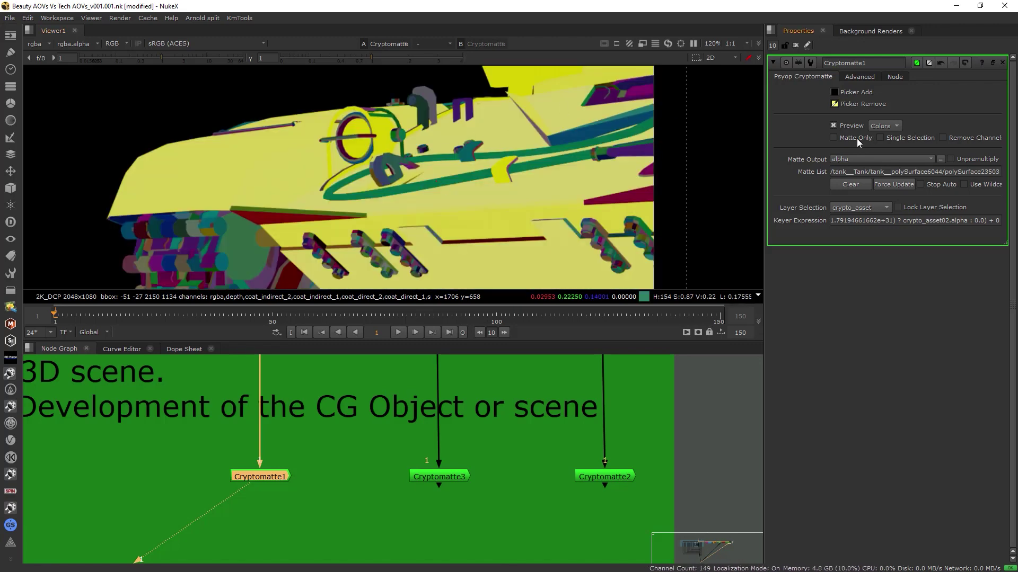
click(840, 139)
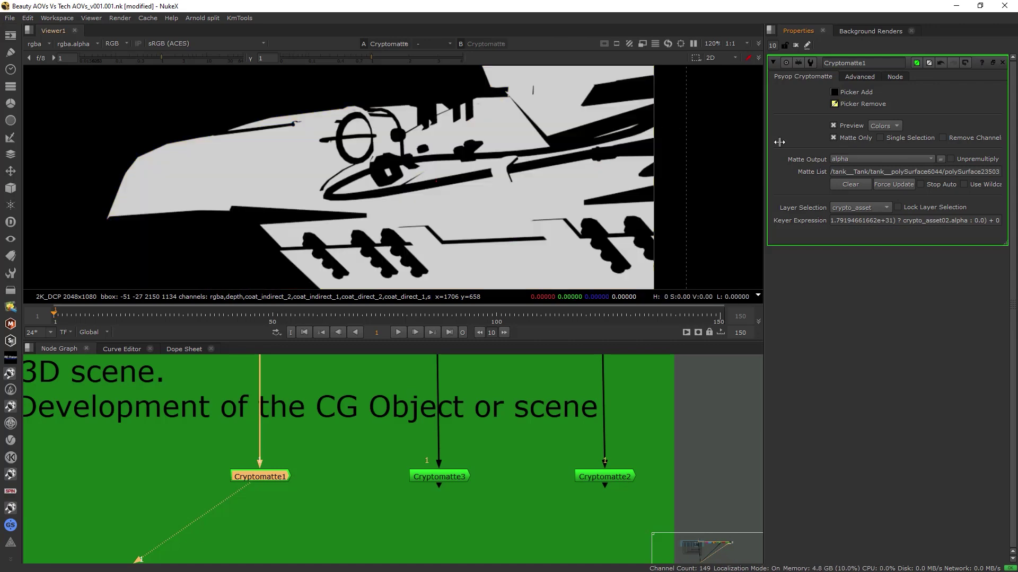
click(844, 138)
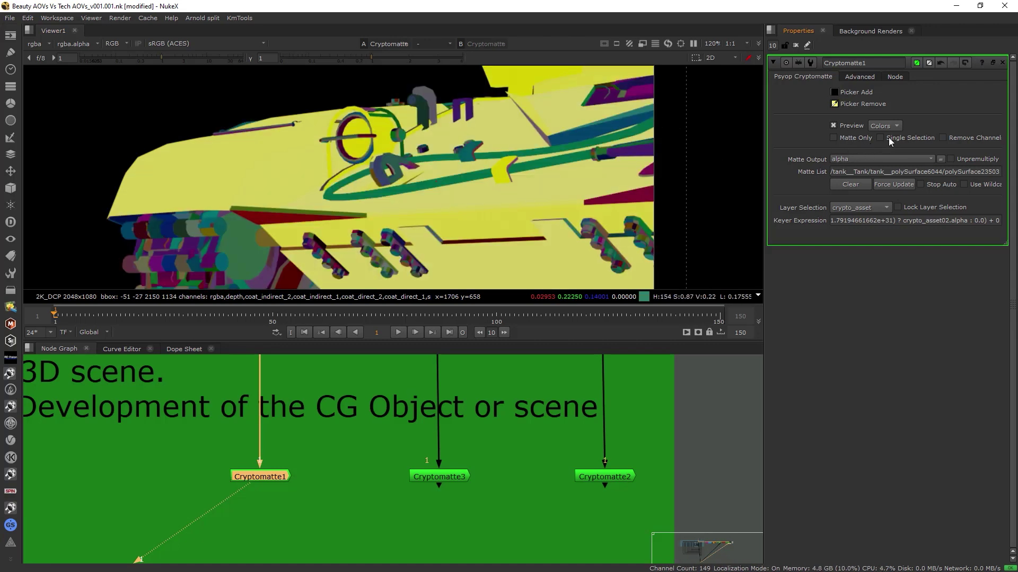
click(890, 140)
click(890, 139)
Clear Cryptomatte1's matte list to discard all picked tank parts
scroll(461, 183, down, 2)
scroll(598, 142, down, 1)
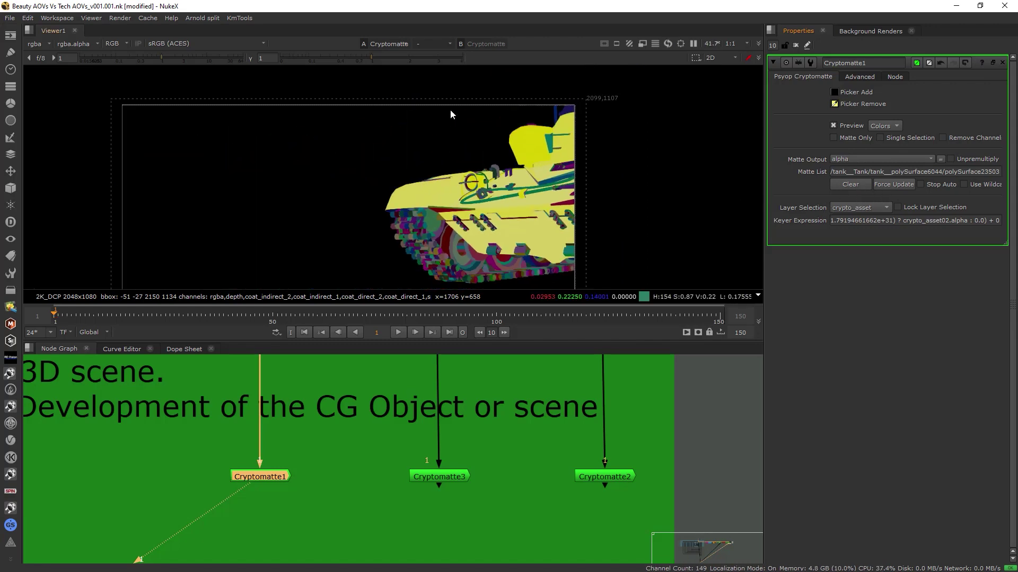
click(852, 185)
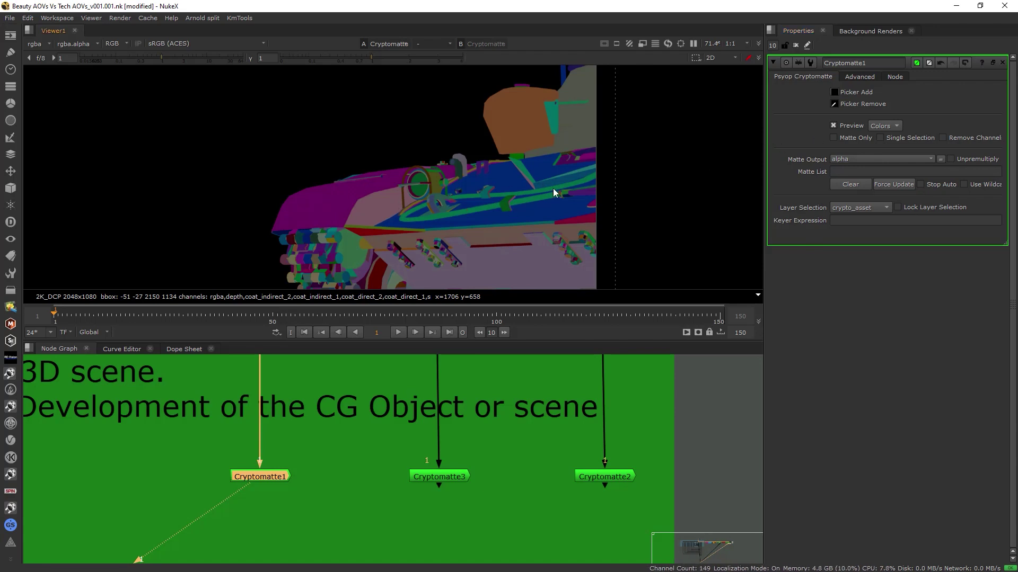
scroll(553, 189, down, 3)
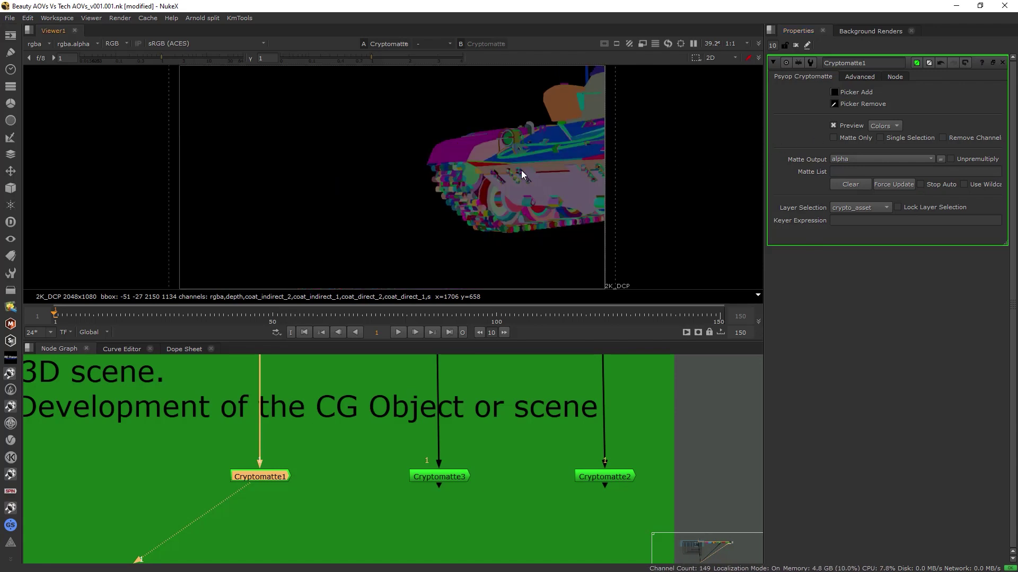
Look through the channels available for Cryptomatte1's Matte Output and keep it on alpha
click(832, 158)
click(807, 148)
click(843, 158)
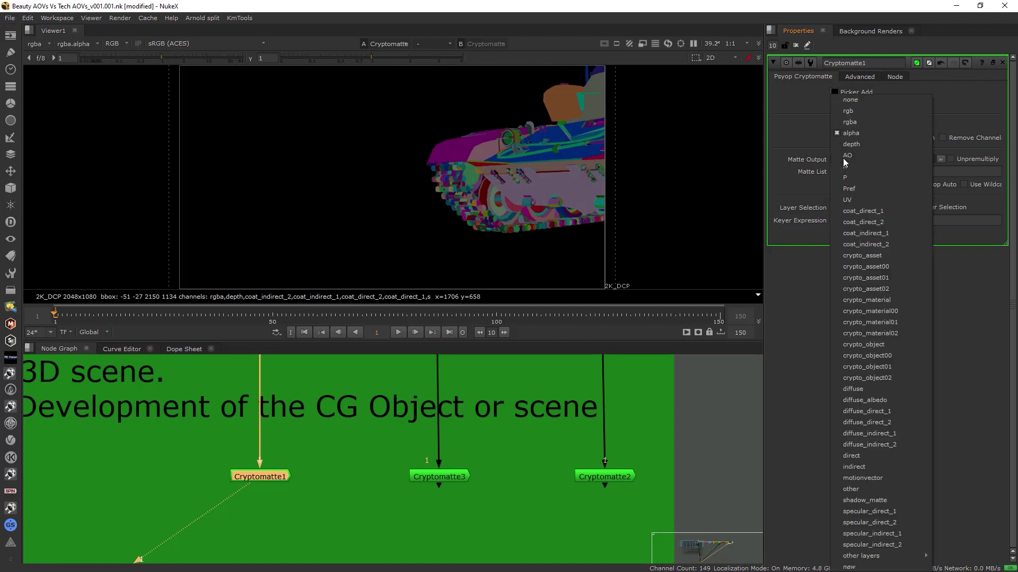
click(803, 164)
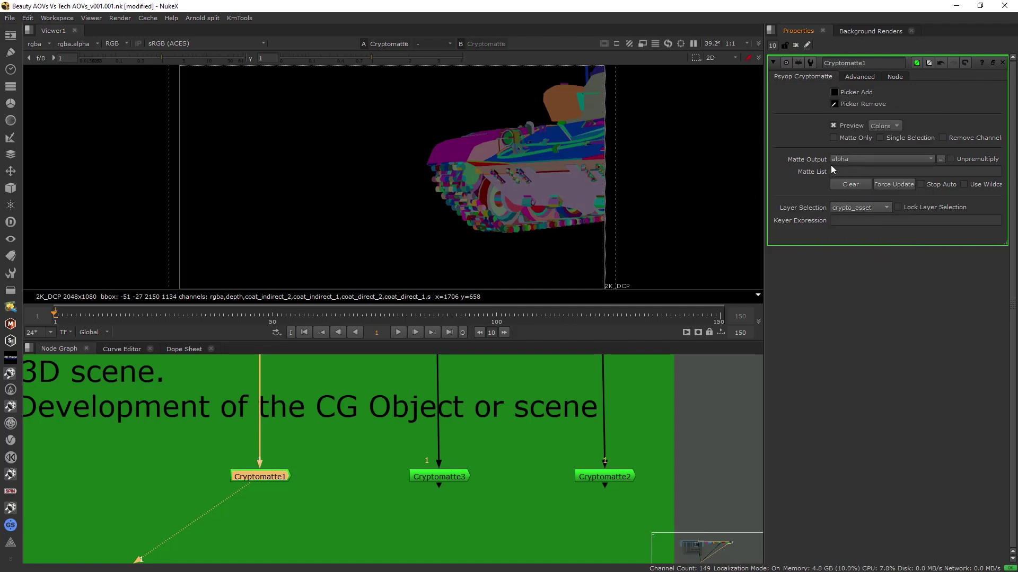
Review the three Cryptomatte nodes and the backdrop notes on separating mattes by object, material and asset
scroll(549, 453, down, 3)
middle_drag(601, 457, 530, 459)
scroll(530, 459, up, 3)
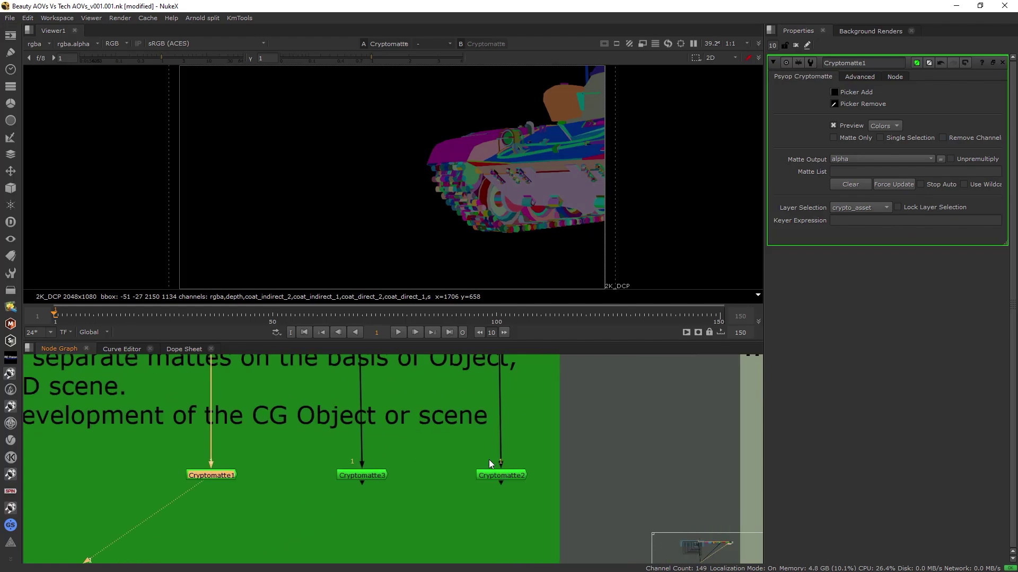
click(395, 459)
key(space)
scroll(387, 451, down, 3)
scroll(487, 452, up, 5)
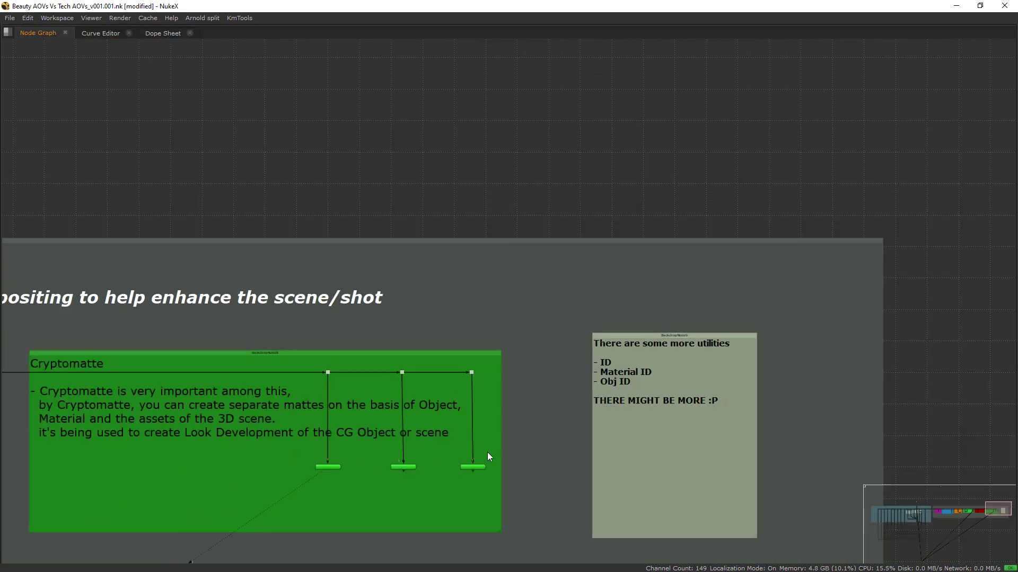
Examine the backdrop note on additional utilities, going through ID, Material ID and Obj ID
scroll(443, 365, down, 3)
middle_drag(339, 375, 525, 408)
scroll(612, 355, down, 3)
scroll(656, 372, up, 3)
scroll(525, 358, up, 4)
scroll(525, 353, up, 1)
middle_drag(525, 353, 469, 386)
key(space)
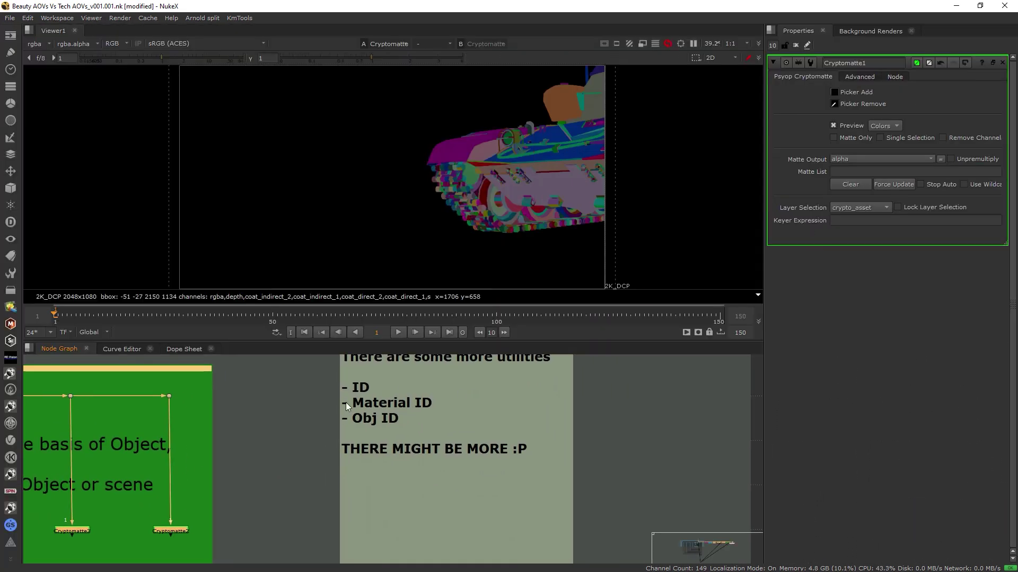
key(space)
scroll(382, 398, up, 1)
key(space)
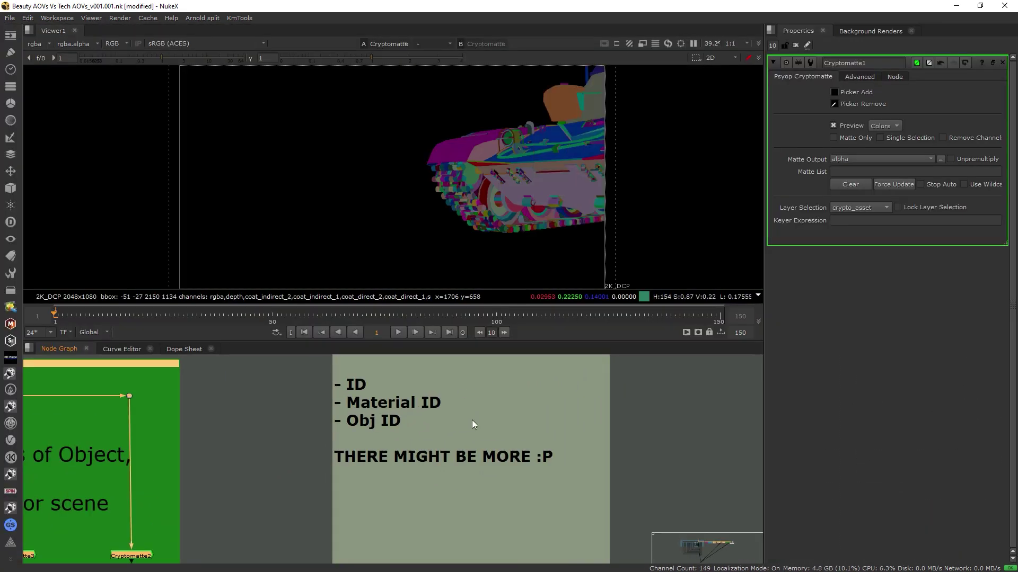
drag(458, 430, 319, 371)
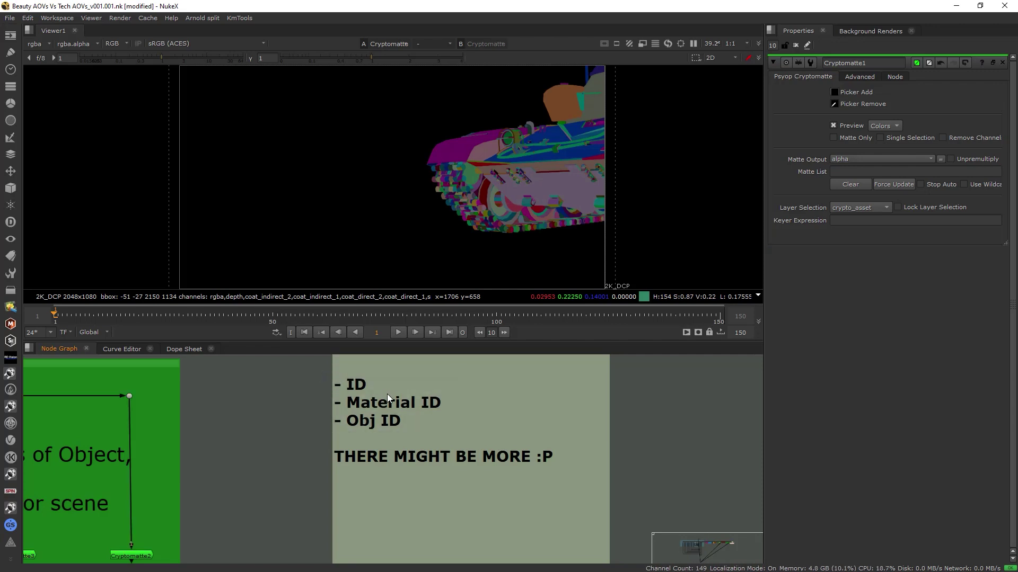
drag(389, 378, 339, 393)
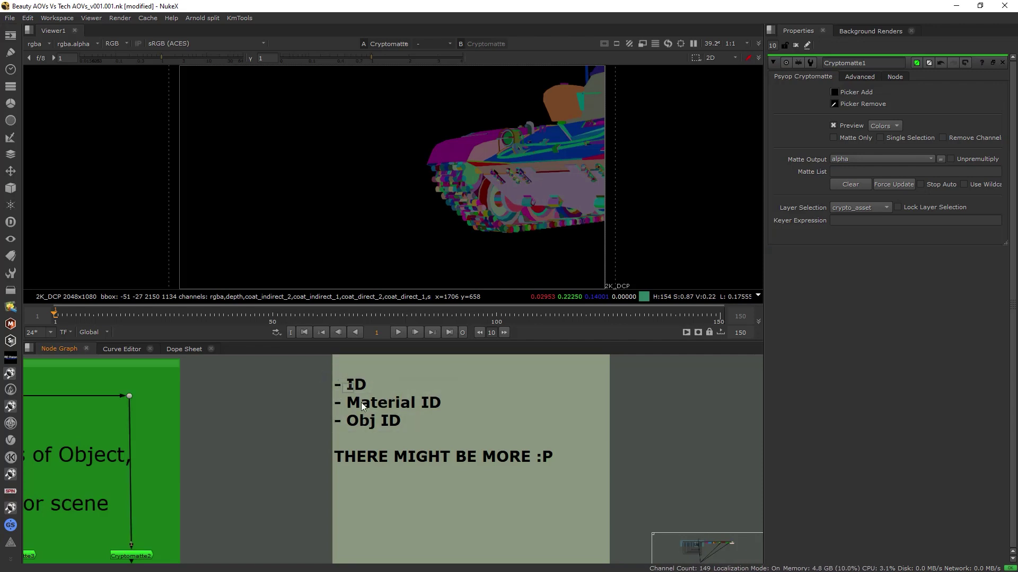
drag(425, 440, 317, 405)
Inspect the coloured Cryptomatte regions on the tank's front hull up close, marking out individual parts
scroll(623, 112, up, 4)
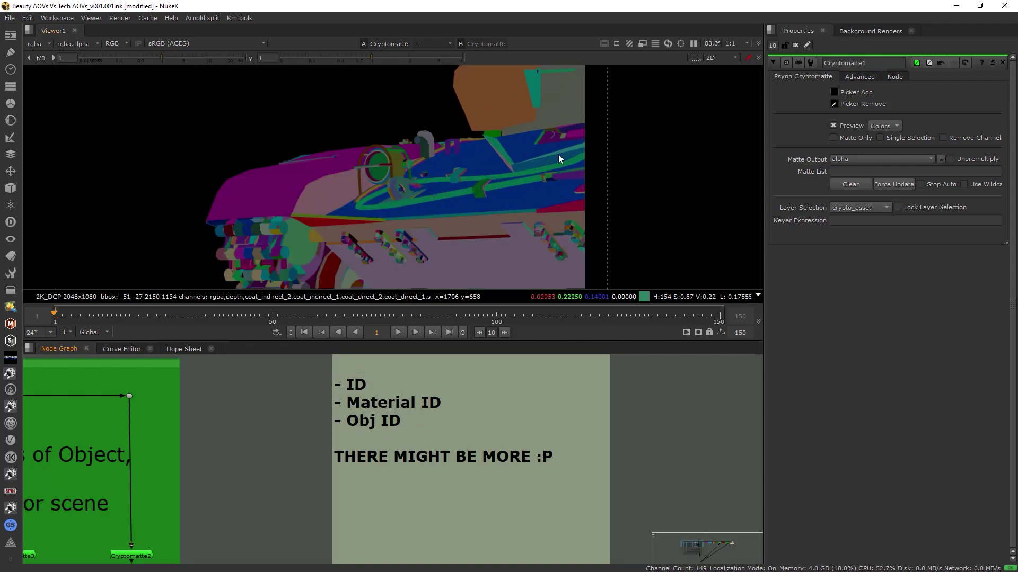
scroll(469, 151, up, 2)
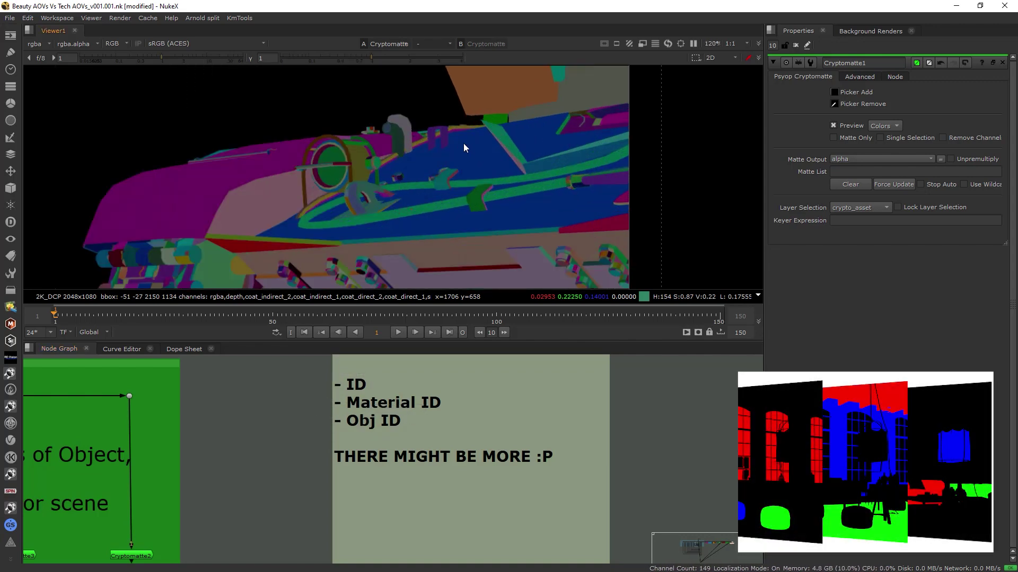
ctrl+shift+drag(464, 144, 491, 170)
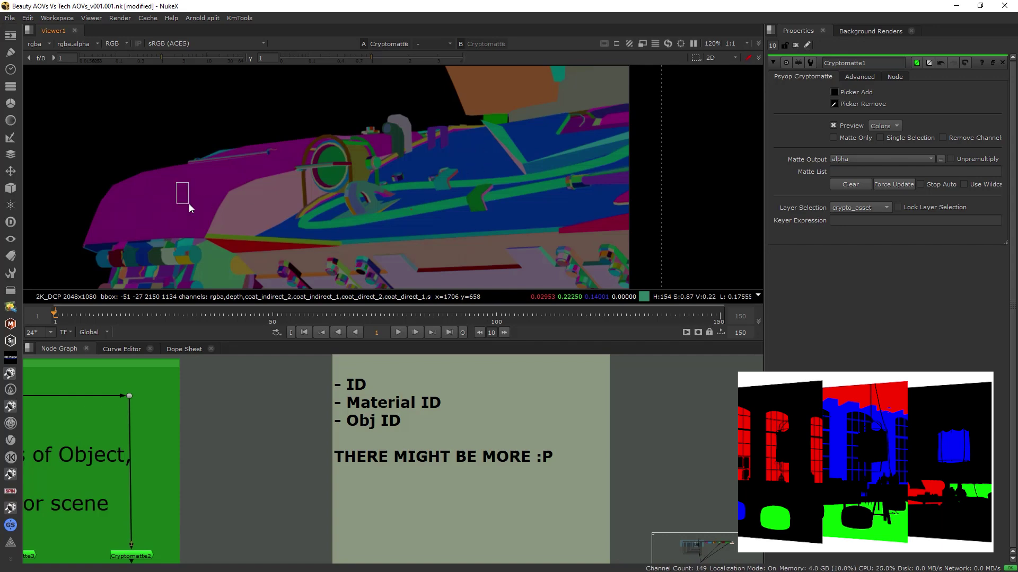
scroll(370, 199, down, 2)
scroll(397, 221, down, 1)
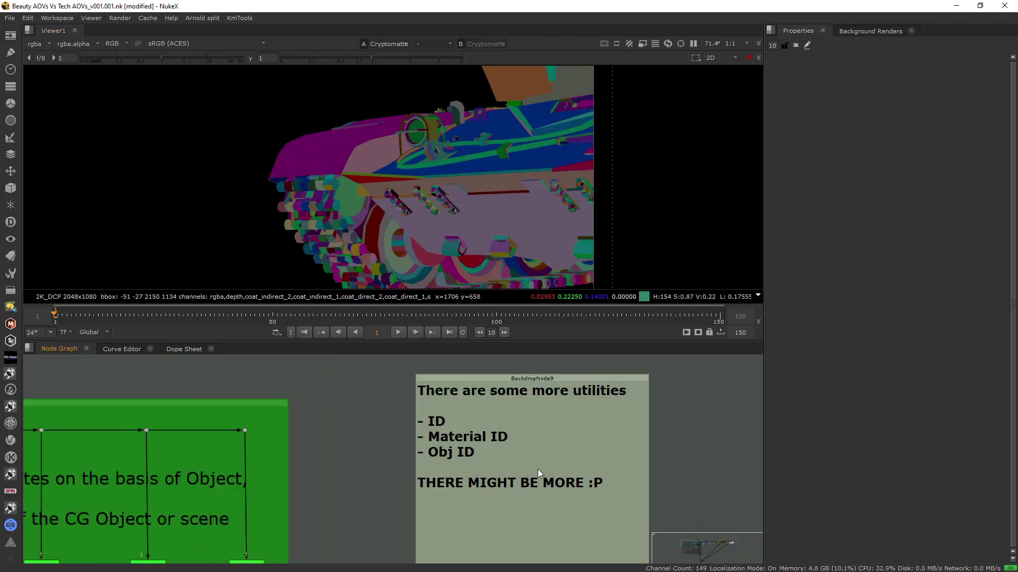
Look over the Utility AOVs section of the node graph, from the additional utilities note to the other pass groups
scroll(537, 469, up, 1)
middle_drag(547, 468, 564, 435)
scroll(633, 441, down, 3)
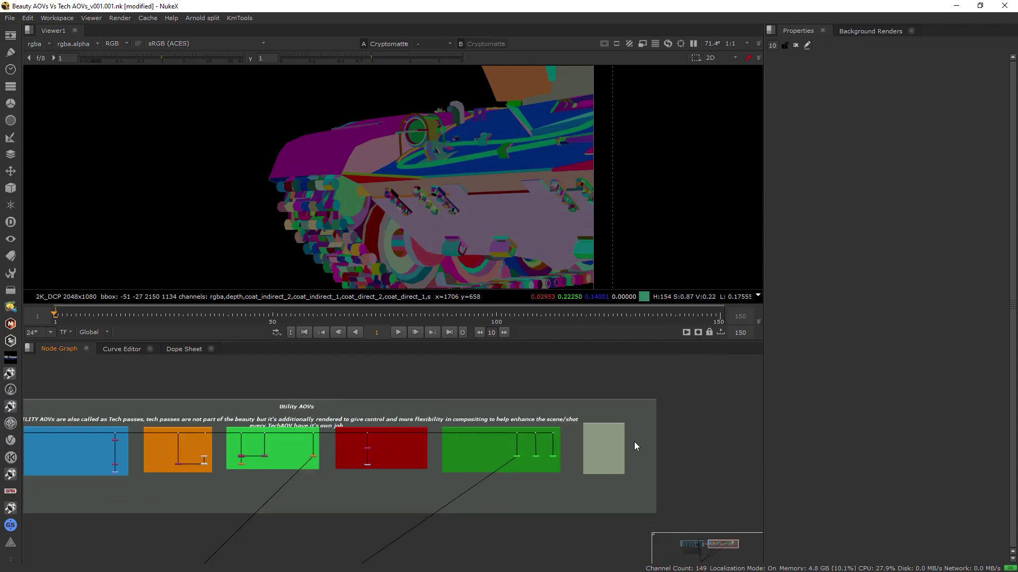